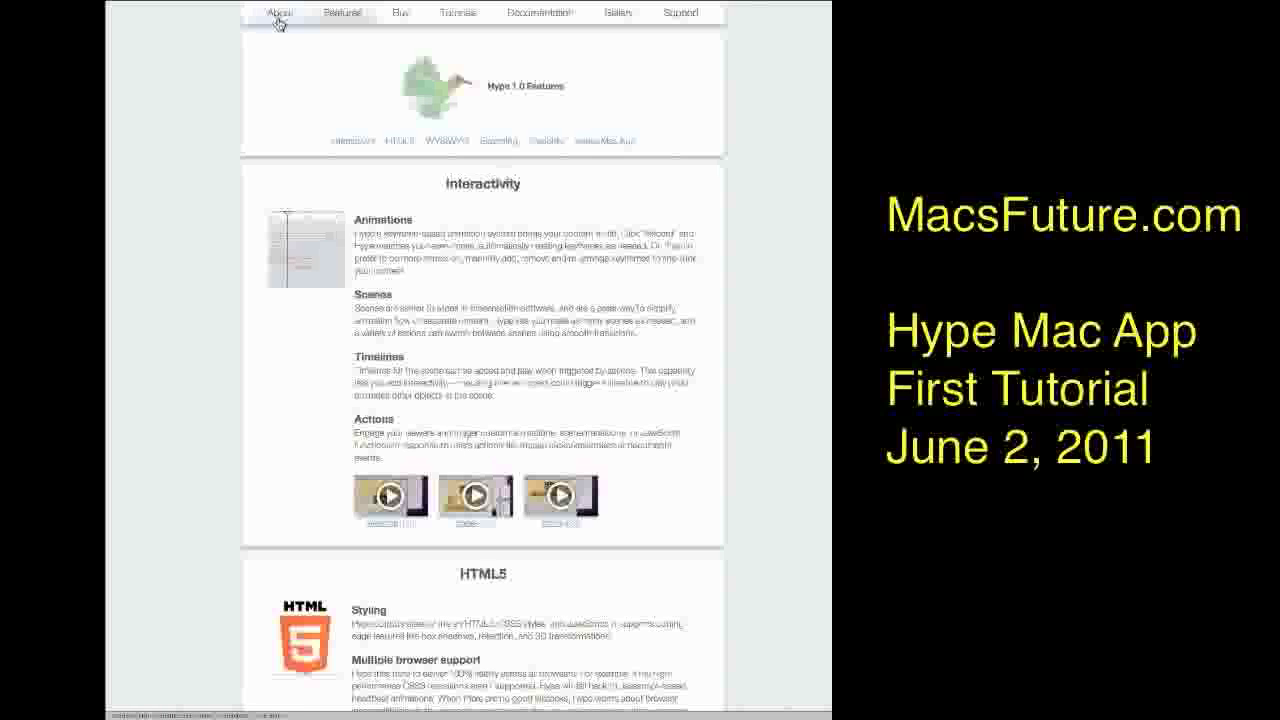
- Look over the Hype 1.0 About page and the Features page on the website
{"action": "left_click", "coordinate": [279, 20]}
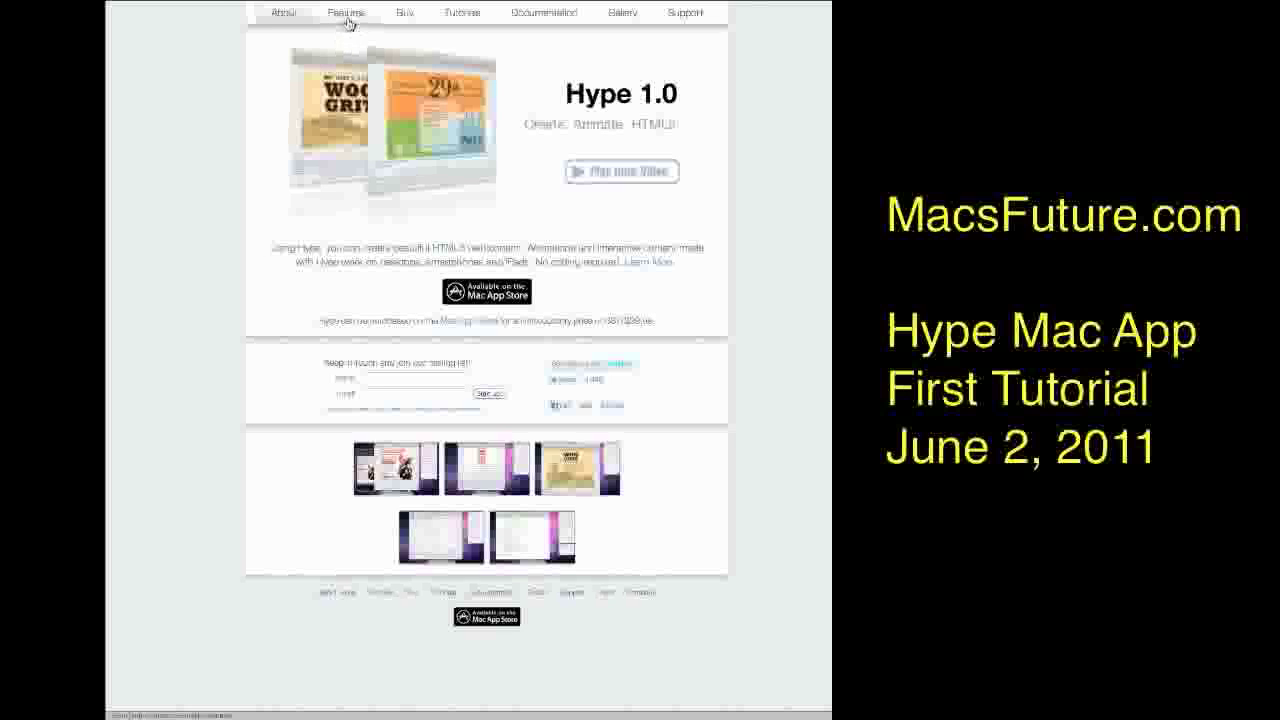
{"action": "left_click", "coordinate": [348, 20]}
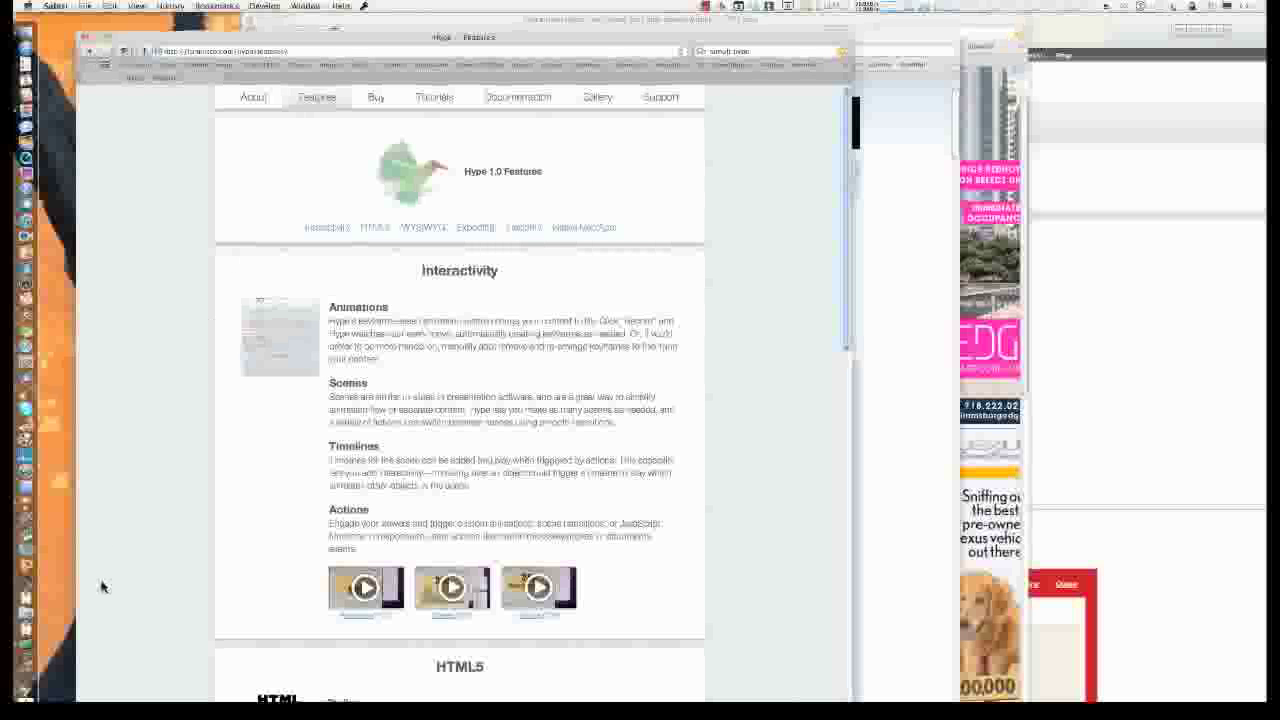
- Launch Hype and move its blank document window inward from the edge of the screen
{"action": "left_click", "coordinate": [27, 690]}
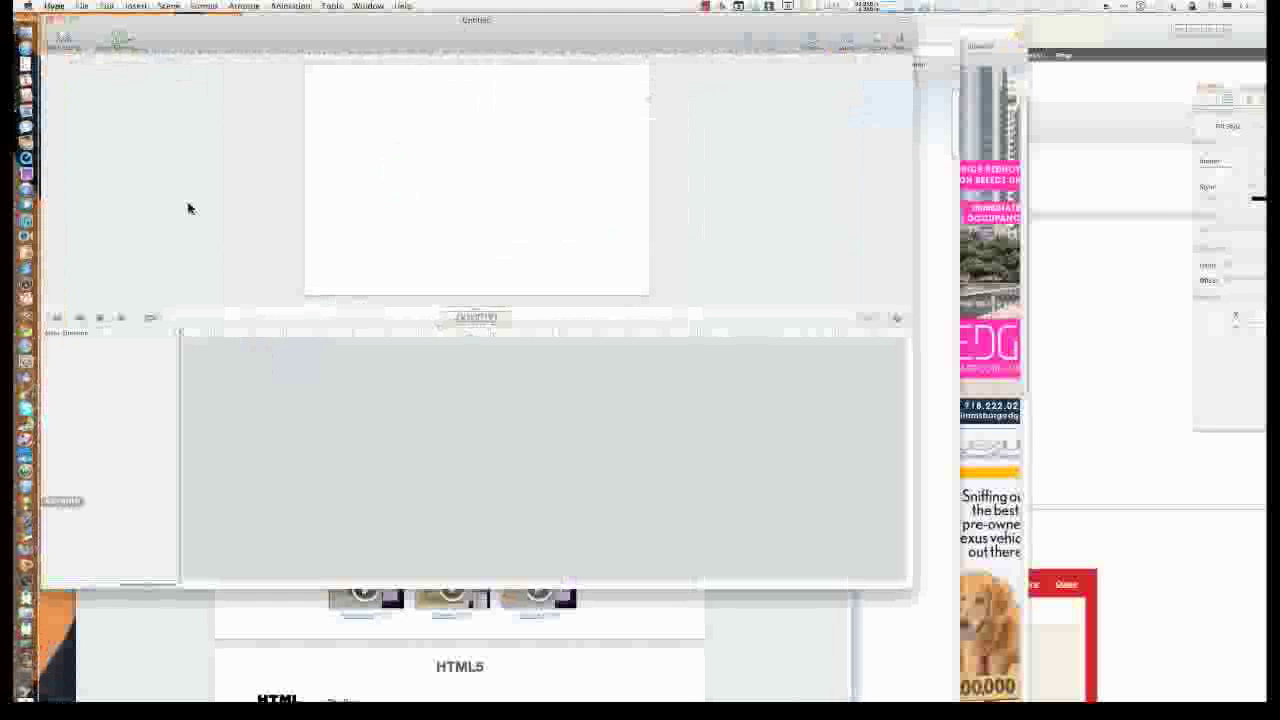
{"action": "left_click", "coordinate": [55, 6]}
{"action": "left_click", "coordinate": [55, 6]}
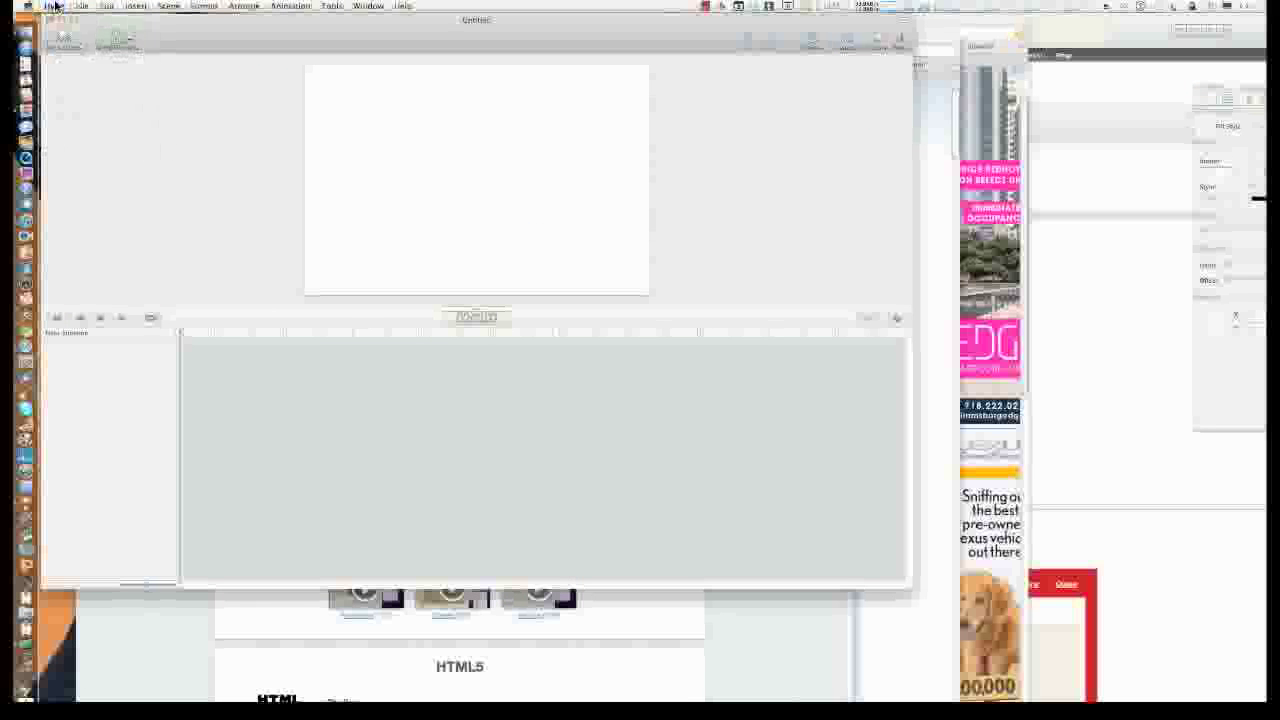
{"action": "left_click_drag", "start_coordinate": [260, 31], "coordinate": [295, 51]}
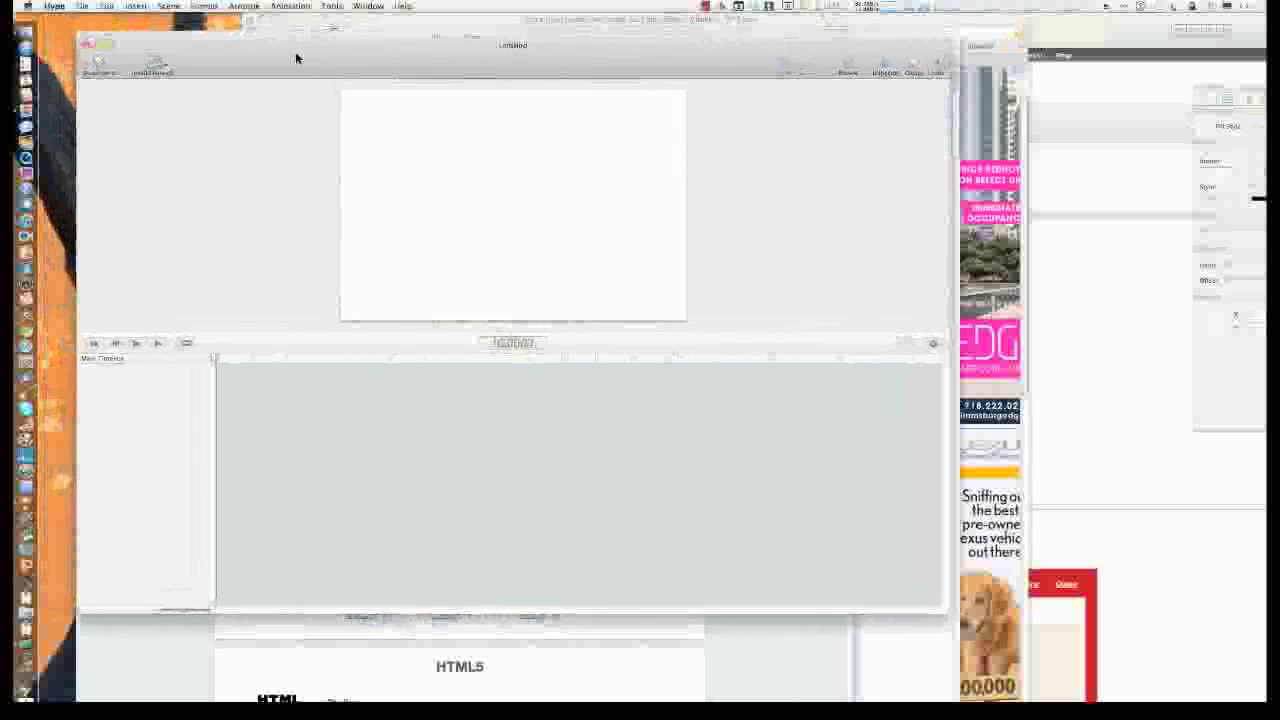
{"action": "left_click", "coordinate": [82, 6]}
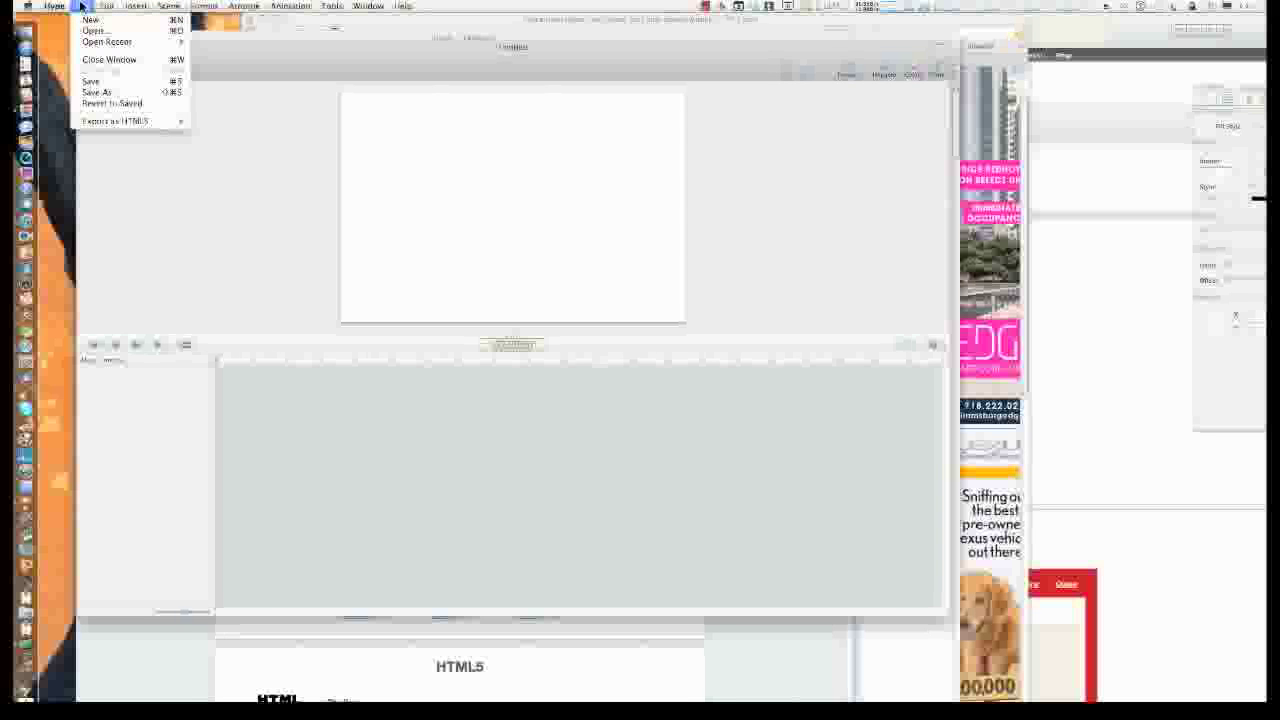
{"action": "left_click", "coordinate": [82, 6]}
{"action": "left_click_drag", "start_coordinate": [283, 66], "coordinate": [317, 89]}
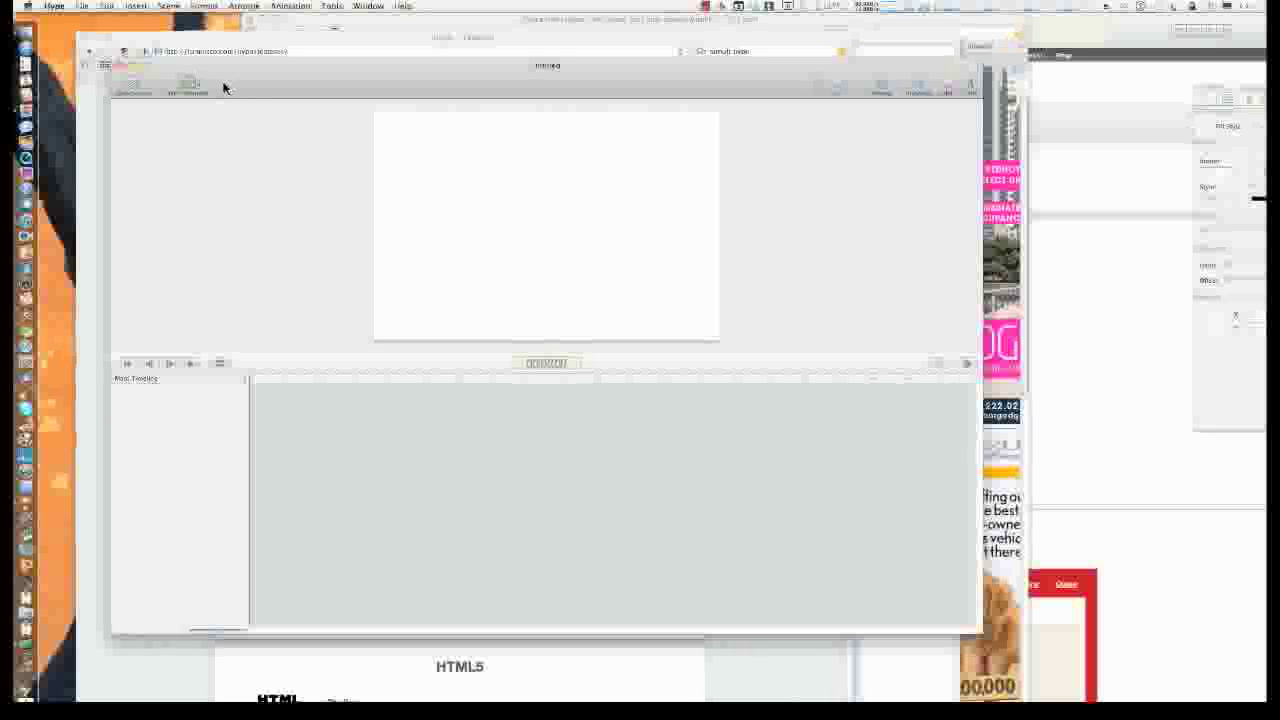
- Show the strip of scene thumbnails above the canvas
{"action": "left_click", "coordinate": [137, 85]}
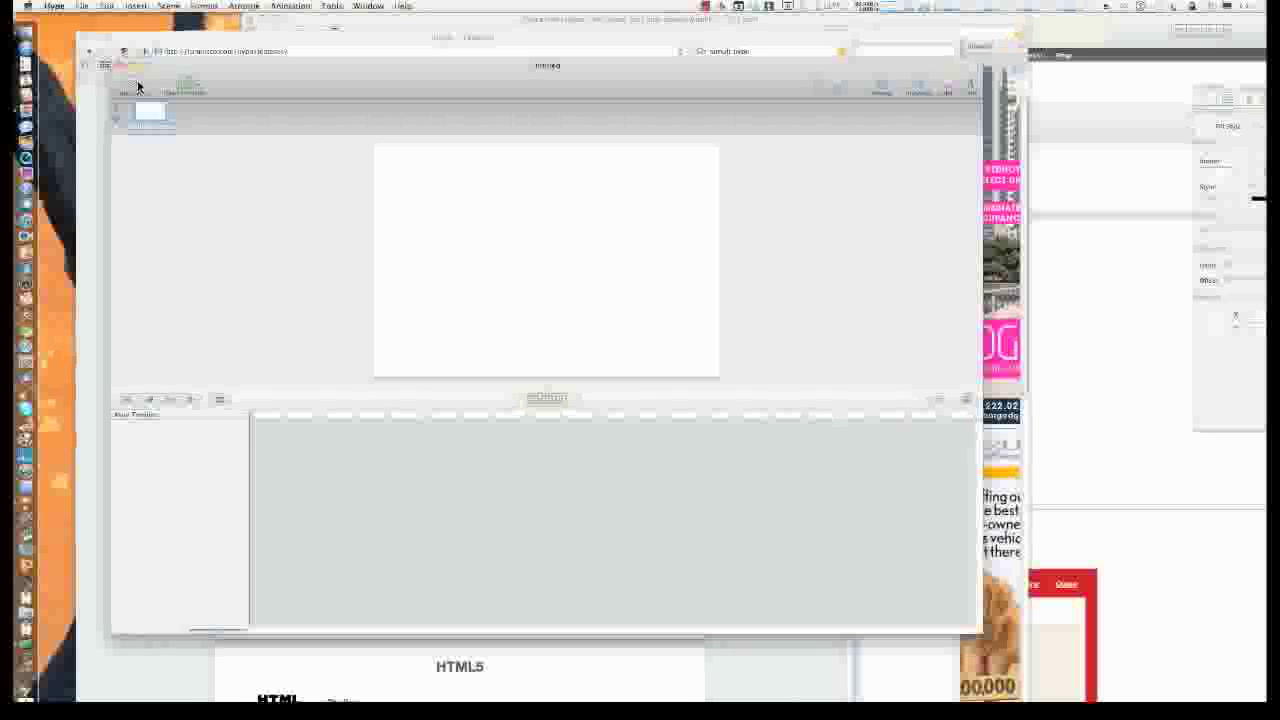
{"action": "left_click", "coordinate": [137, 85]}
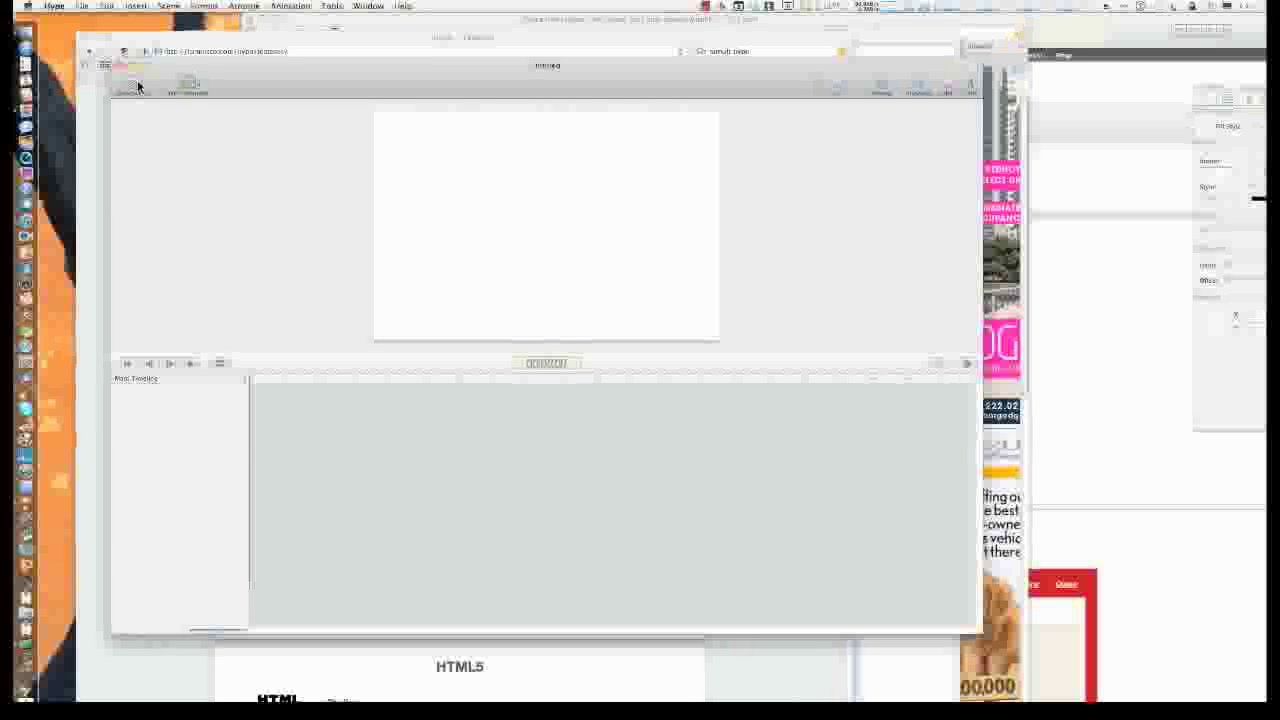
{"action": "left_click", "coordinate": [137, 85]}
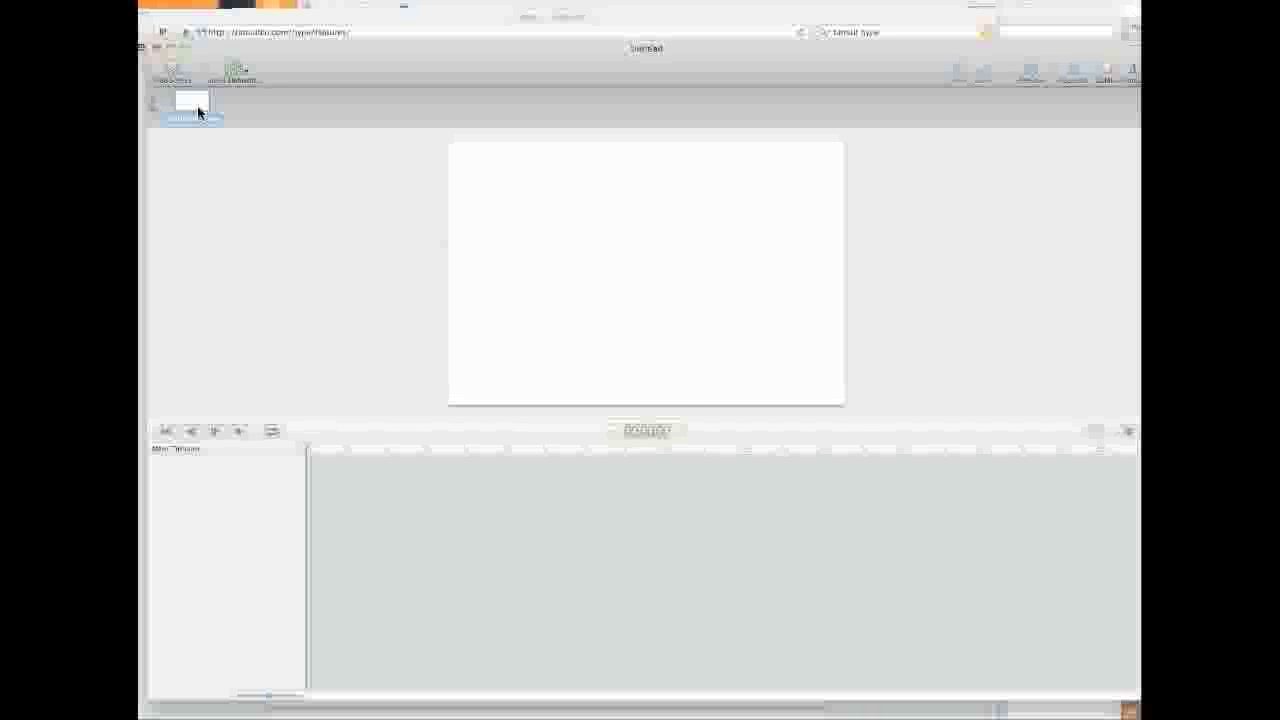
- Set the document's scene size to the Medium (1000 x 540) preset and enlarge the document window to fit the whole scene
{"action": "left_click", "coordinate": [1075, 73]}
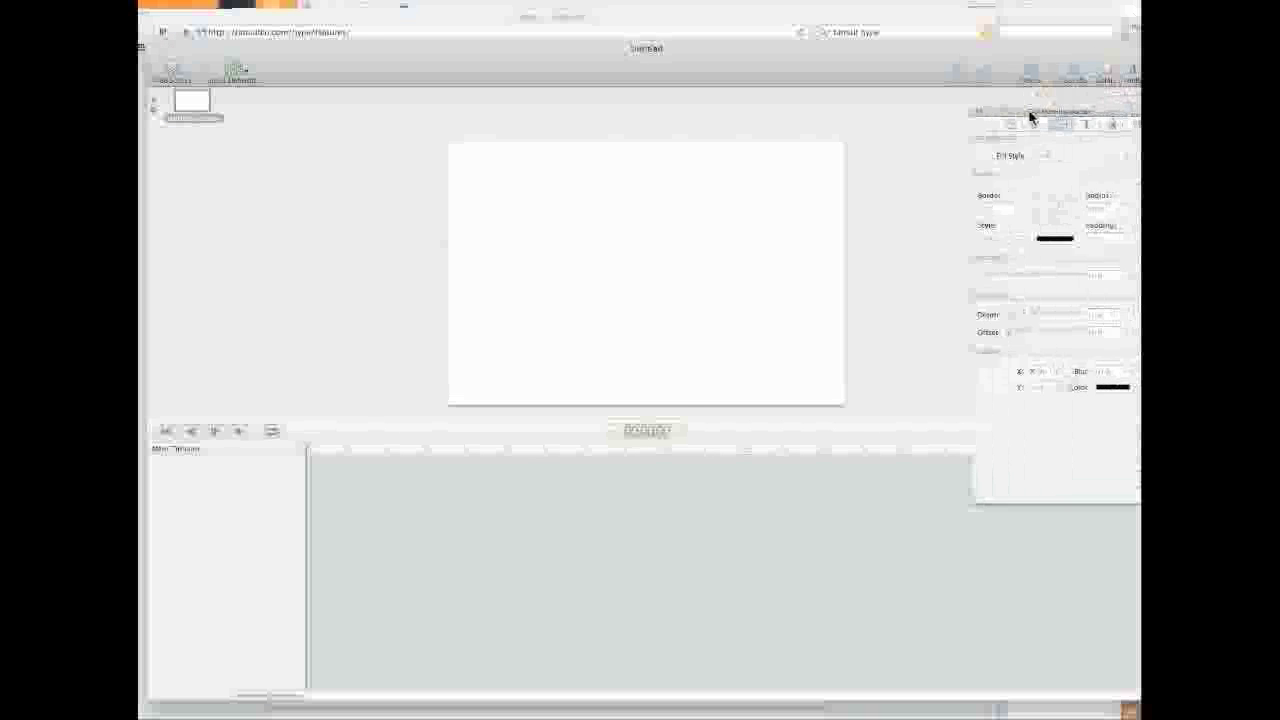
{"action": "left_click_drag", "start_coordinate": [1031, 117], "coordinate": [977, 120]}
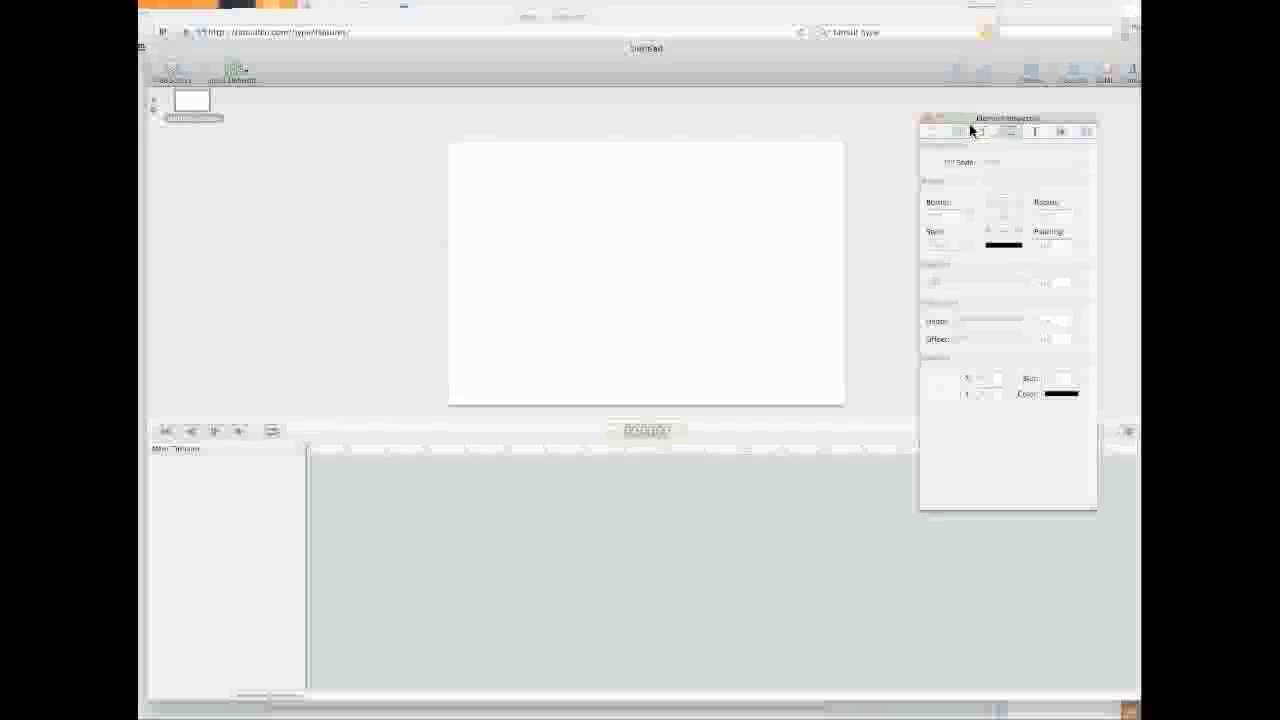
{"action": "left_click", "coordinate": [928, 132]}
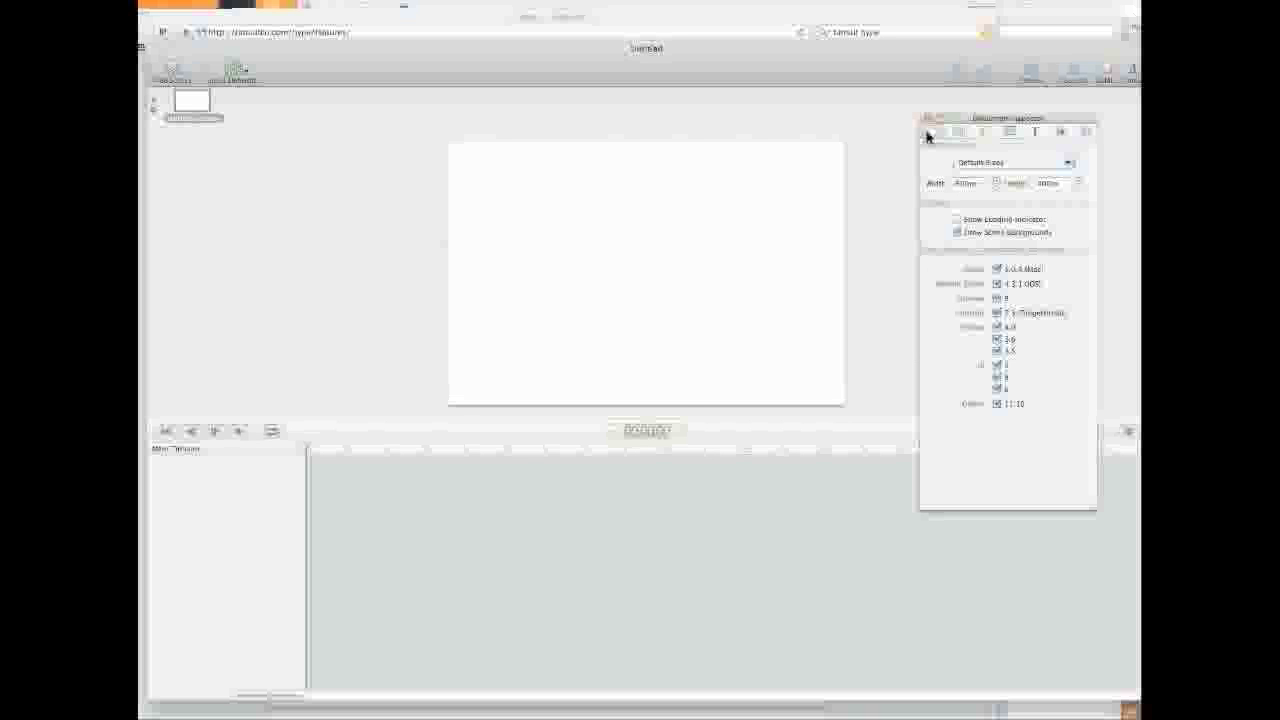
{"action": "left_click", "coordinate": [982, 163]}
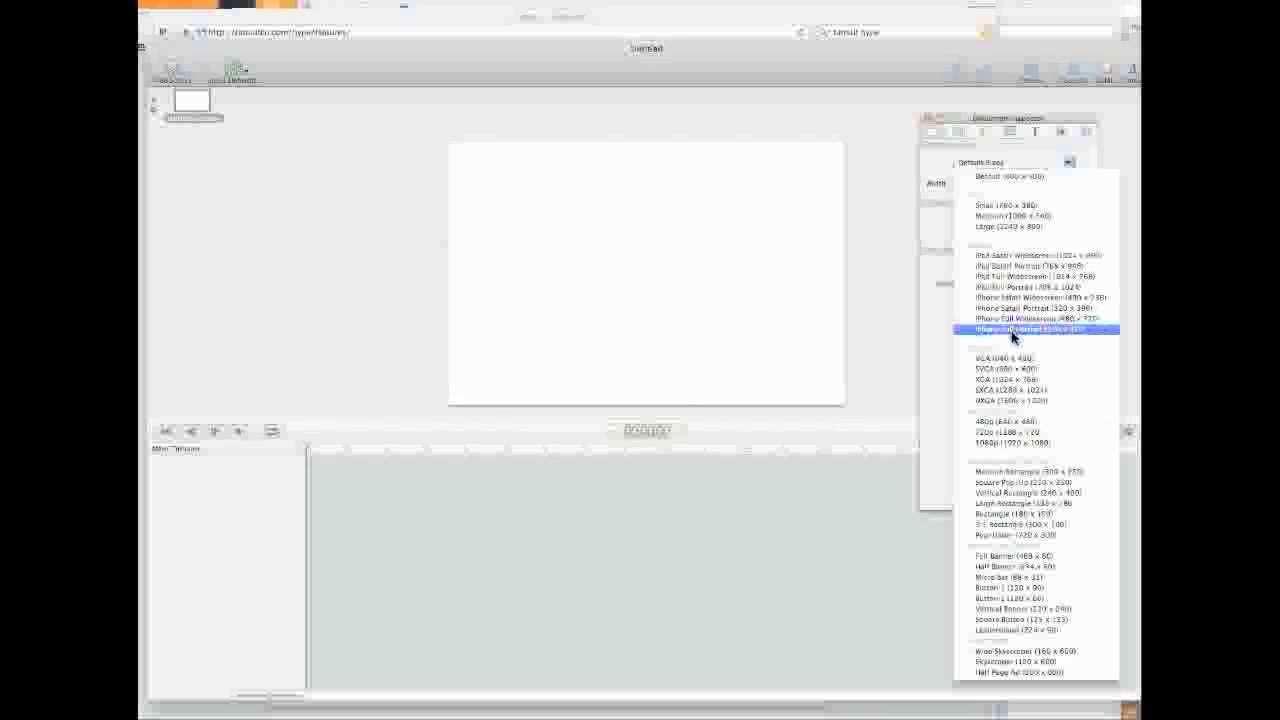
{"action": "left_click", "coordinate": [1015, 228]}
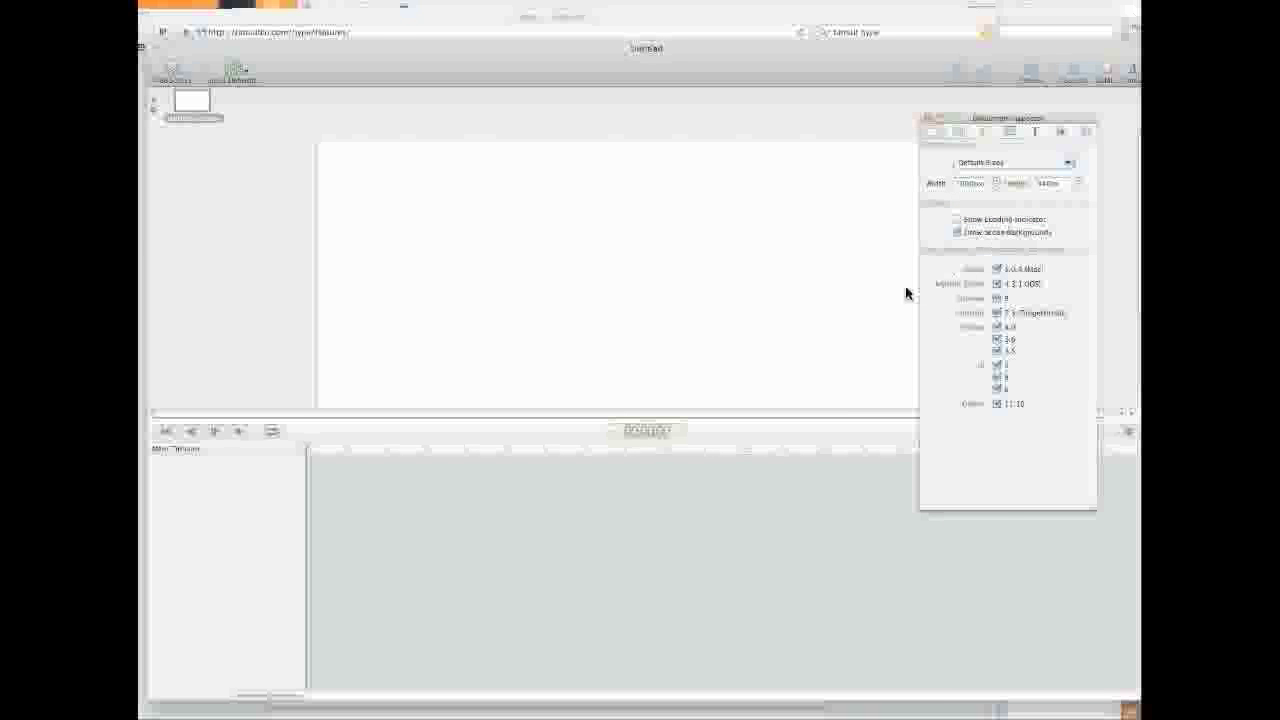
{"action": "left_click_drag", "start_coordinate": [979, 117], "coordinate": [1205, 165]}
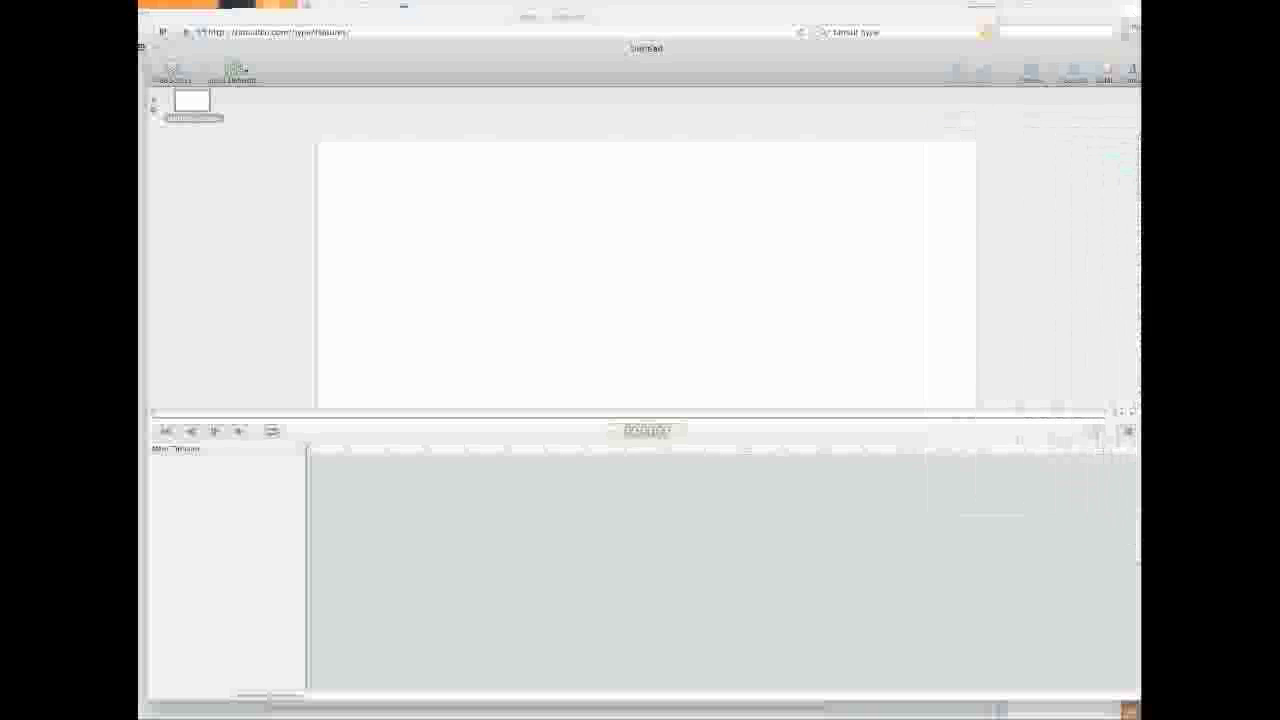
{"action": "left_click_drag", "start_coordinate": [1140, 697], "coordinate": [1200, 719]}
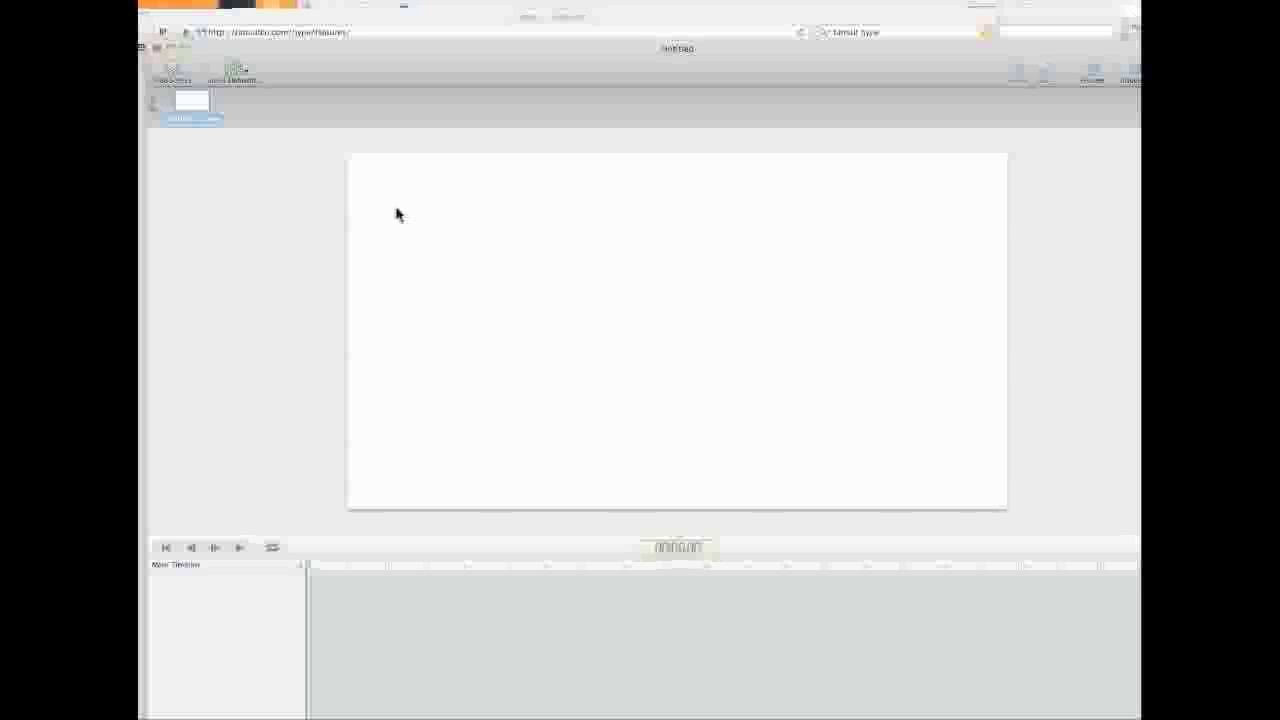
- Rename the only scene in the scene strip as "H"
{"action": "double_click", "coordinate": [209, 122]}
{"action": "type", "text": "H"}
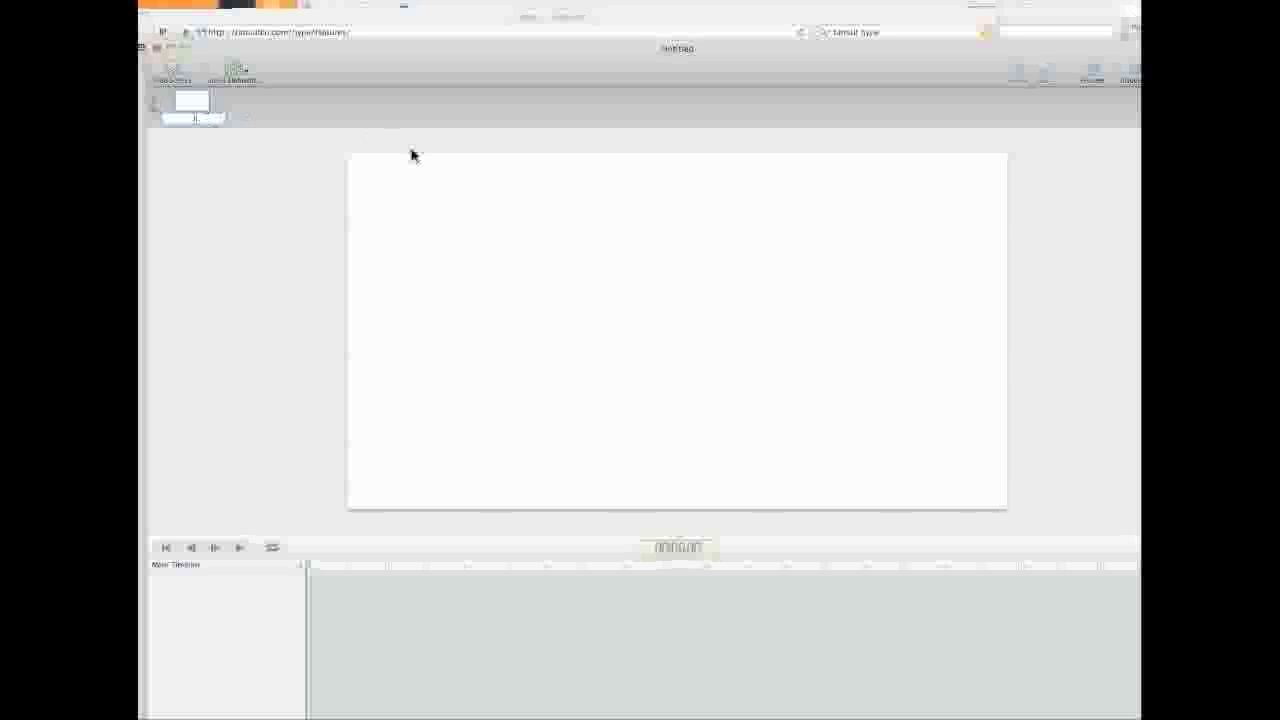
{"action": "left_click", "coordinate": [409, 209]}
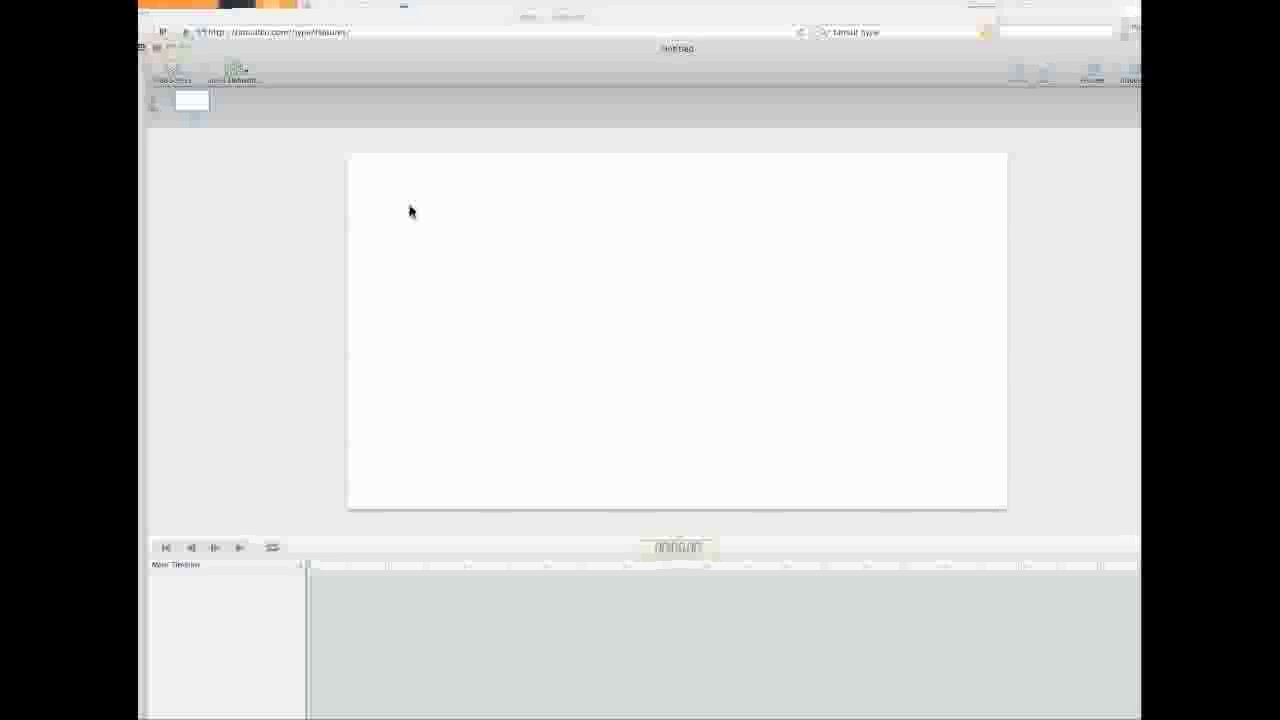
- Add a text element to the scene reading "MasFuture's New Blog"
{"action": "left_click", "coordinate": [244, 69]}
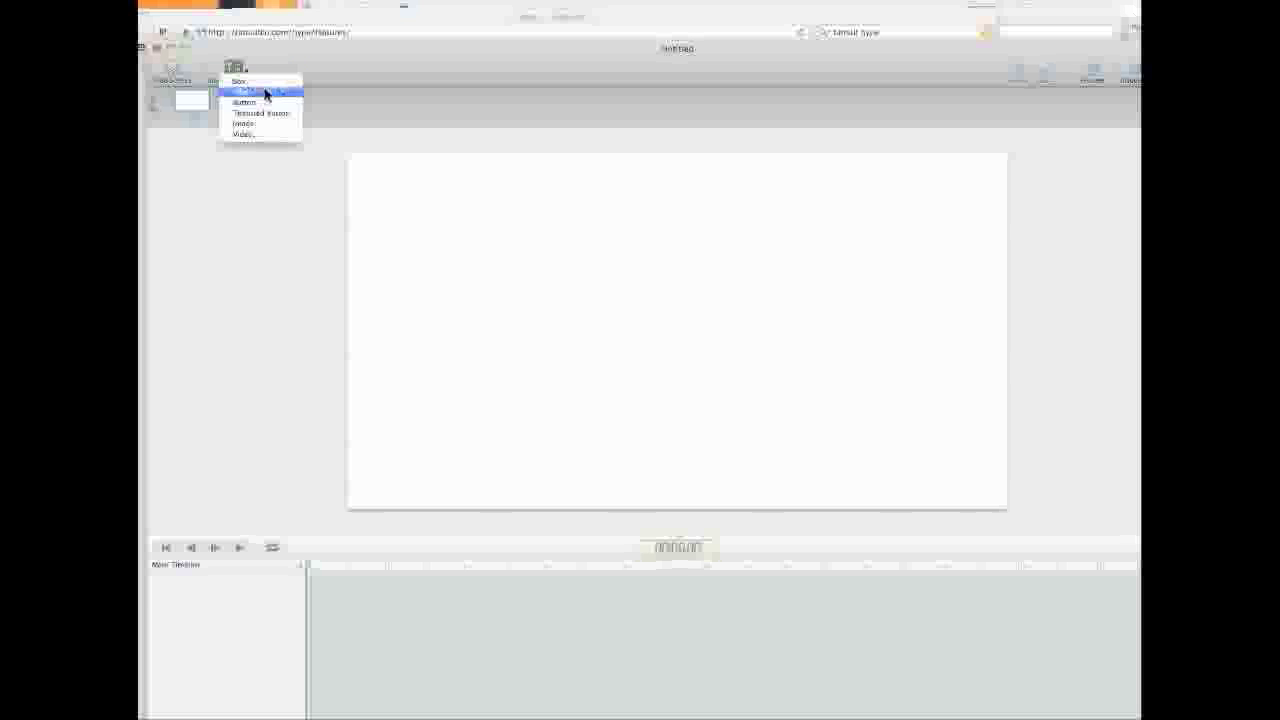
{"action": "left_click", "coordinate": [266, 93]}
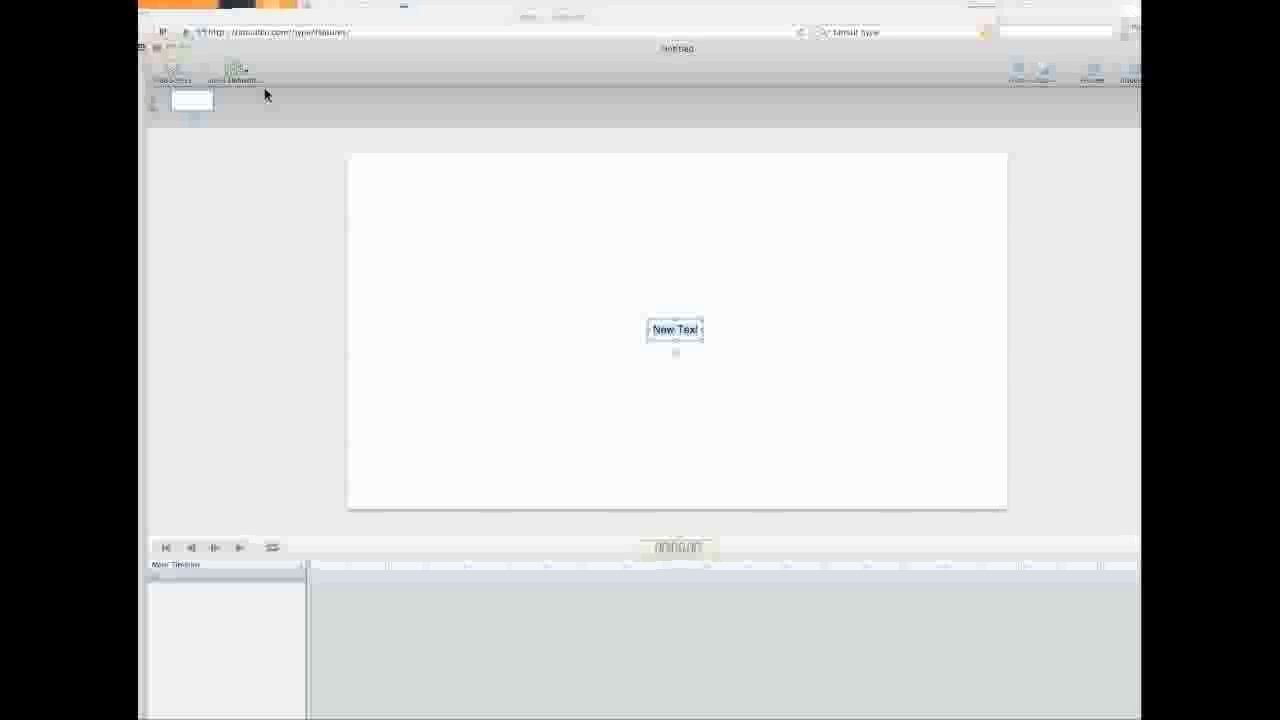
{"action": "type", "text": "M"}
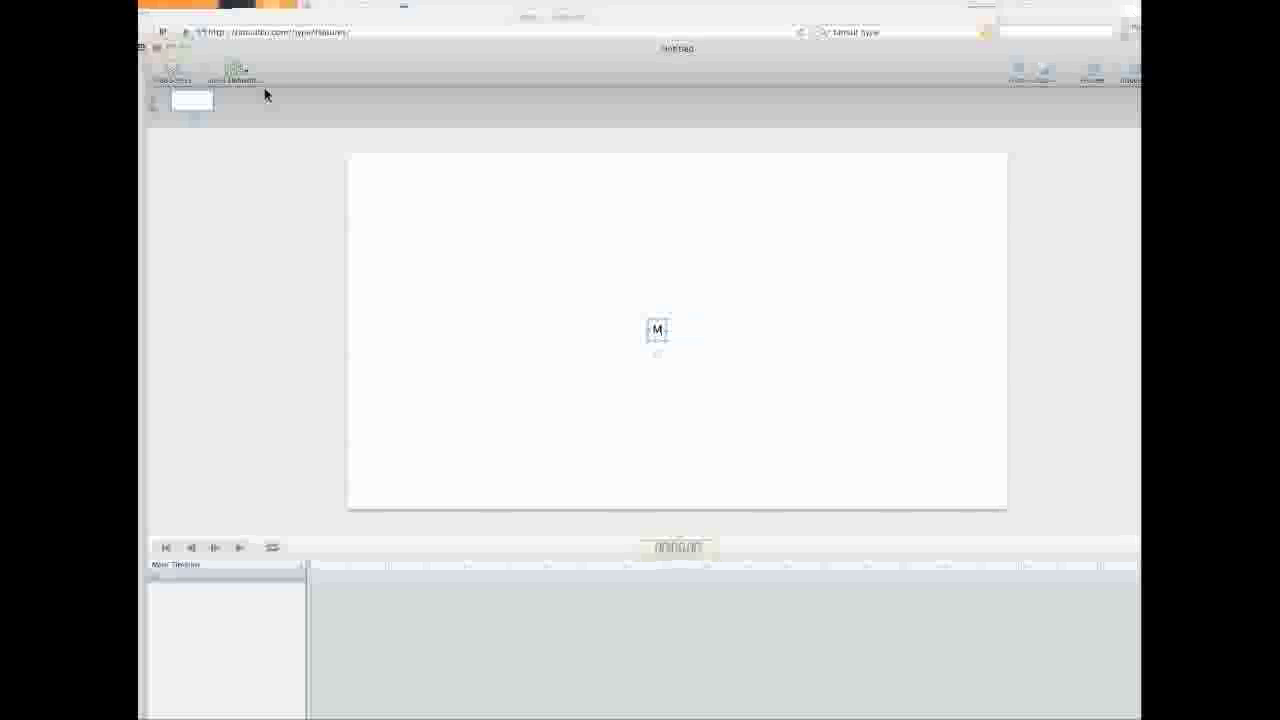
{"action": "type", "text": "aisFuture's Ne"}
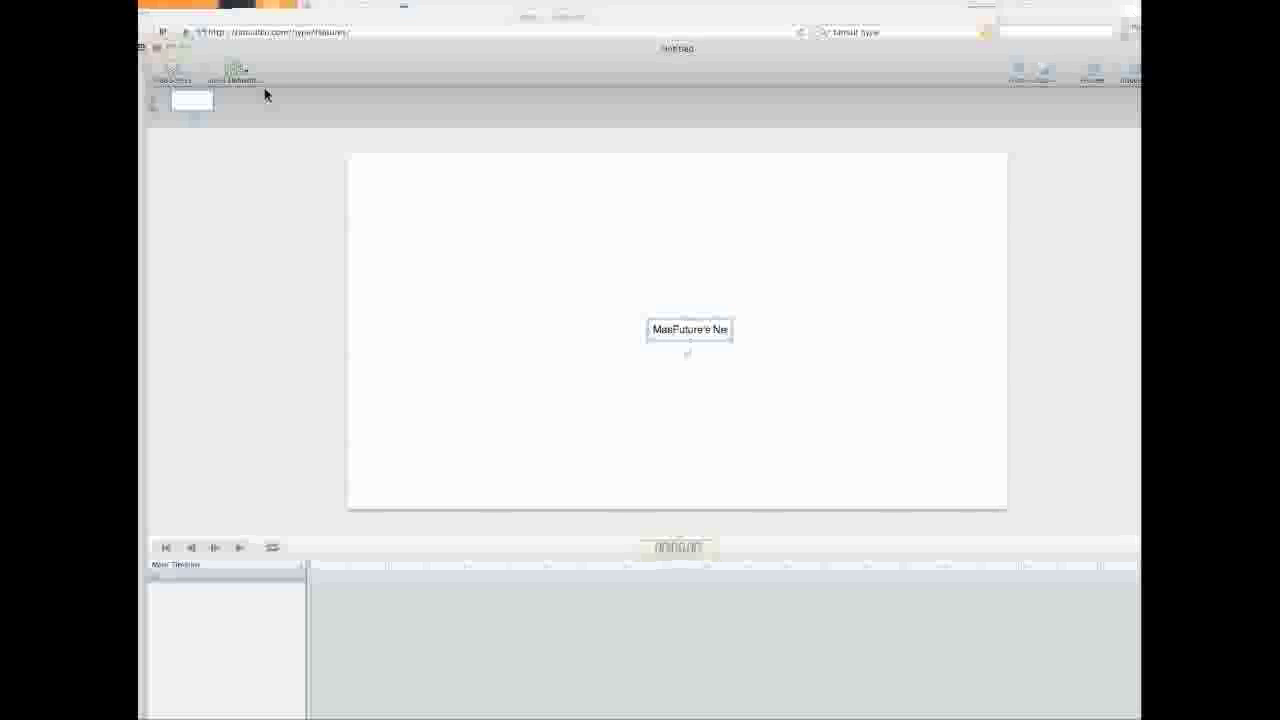
{"action": "type", "text": "w Blog"}
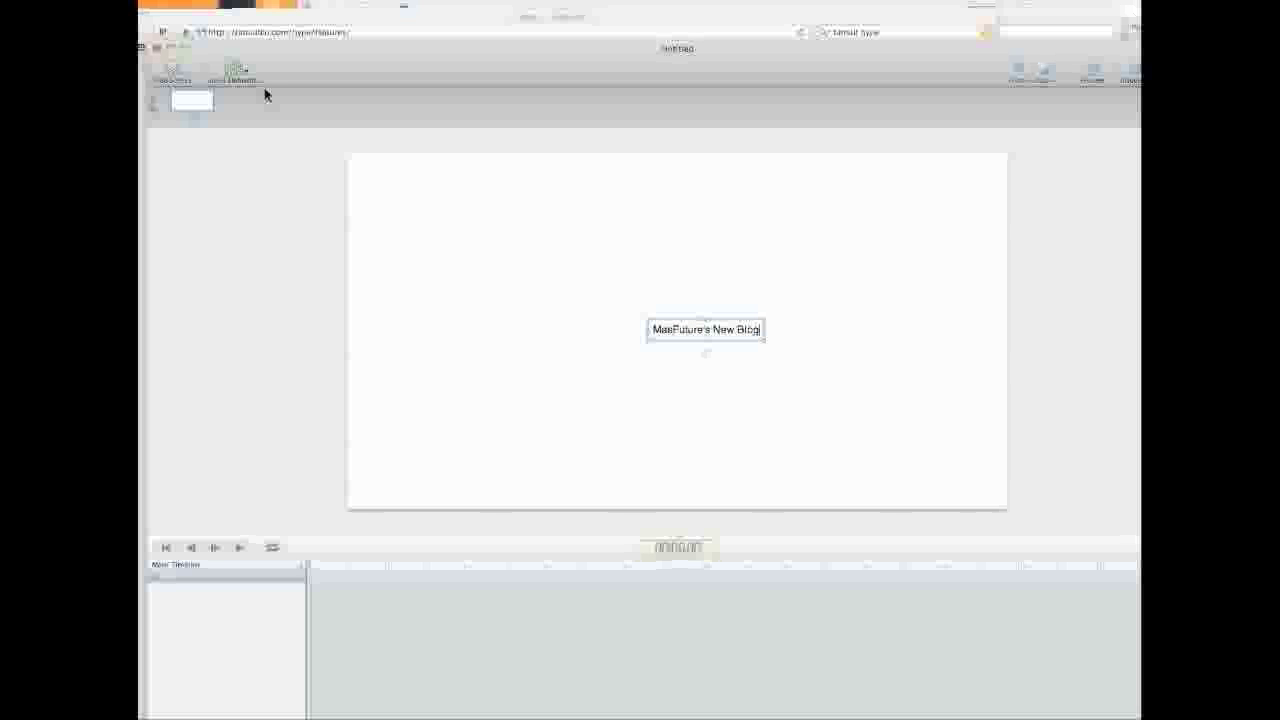
{"action": "left_click", "coordinate": [801, 362]}
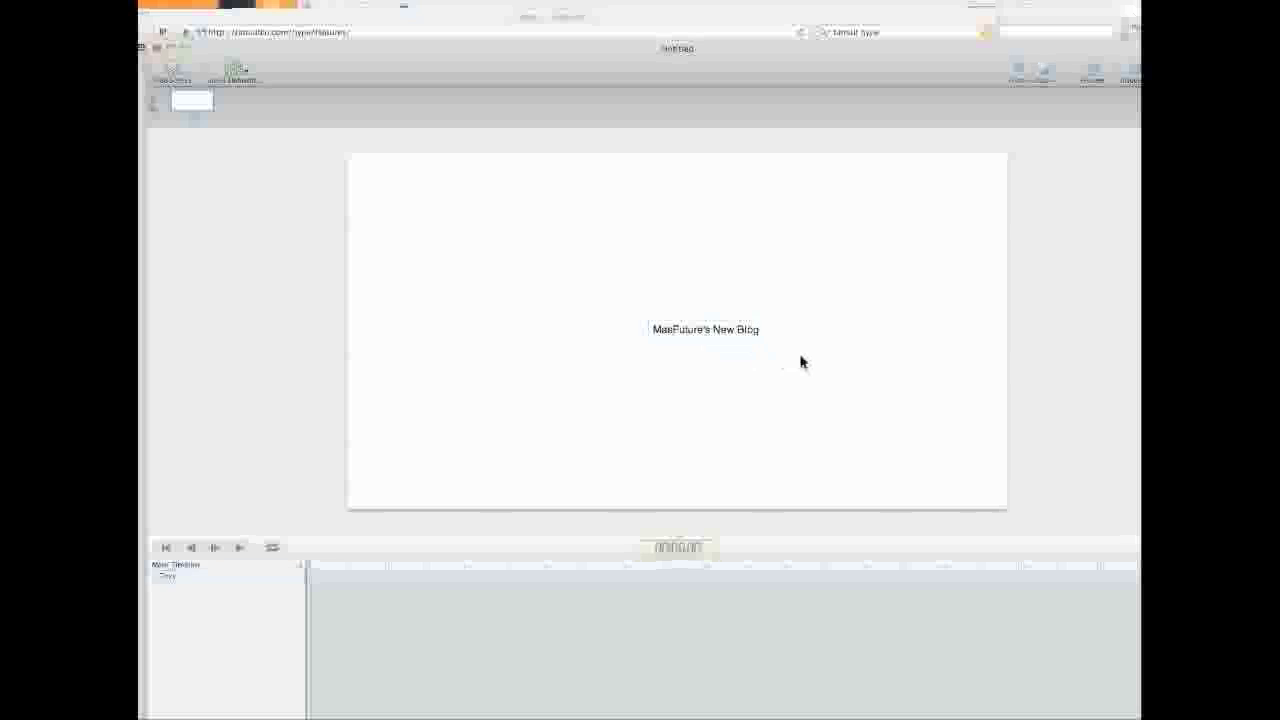
- Move the blog title text up near the scene's upper edge, centered horizontally
{"action": "left_click", "coordinate": [716, 329]}
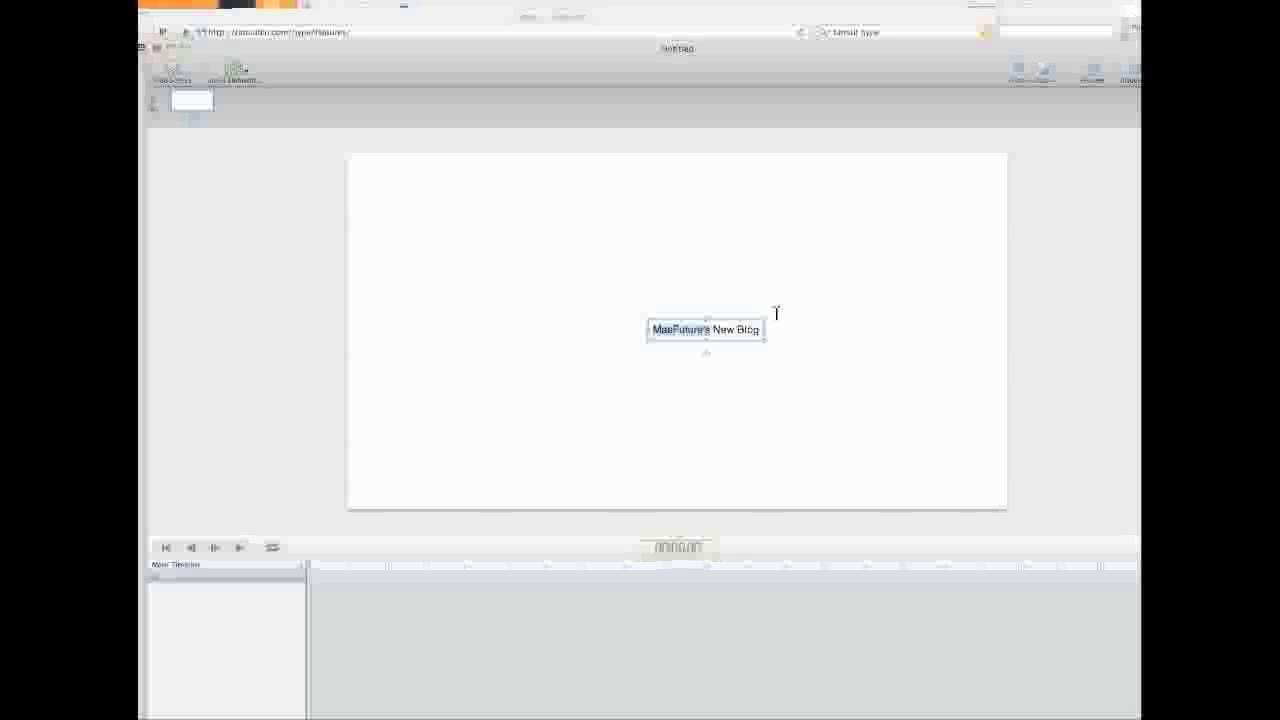
{"action": "left_click", "coordinate": [714, 290]}
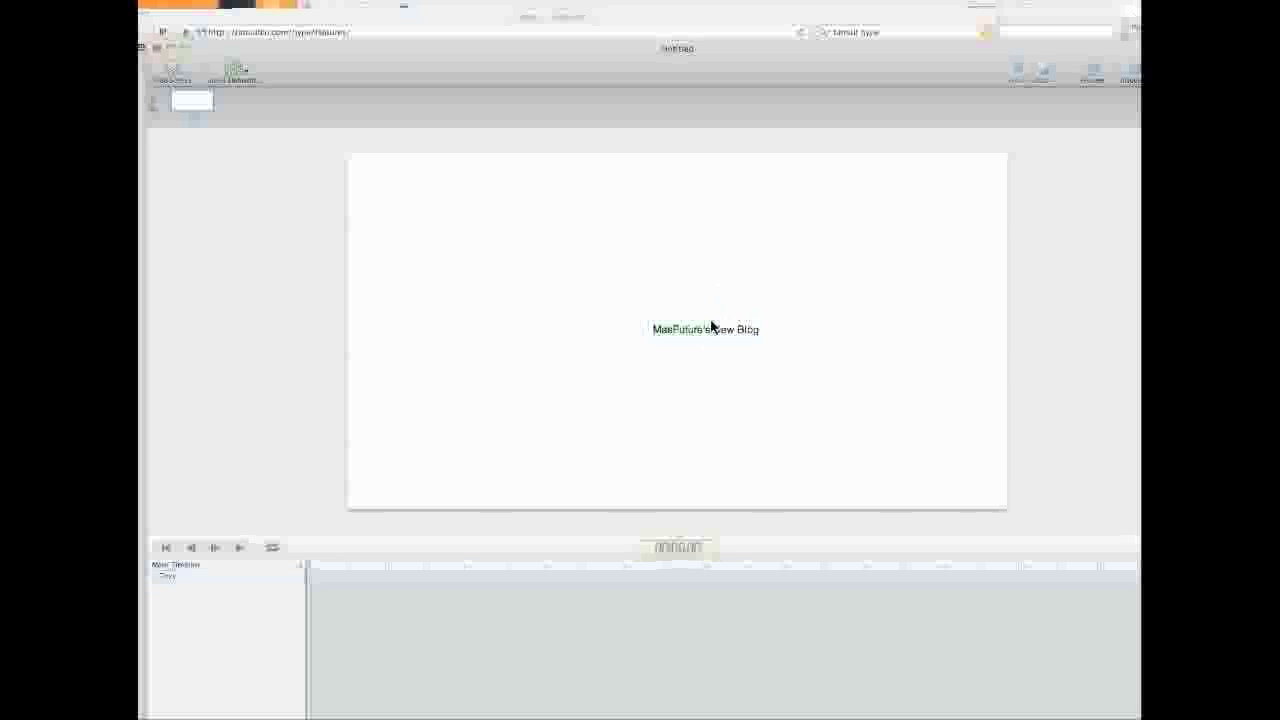
{"action": "left_click_drag", "start_coordinate": [712, 325], "coordinate": [686, 203]}
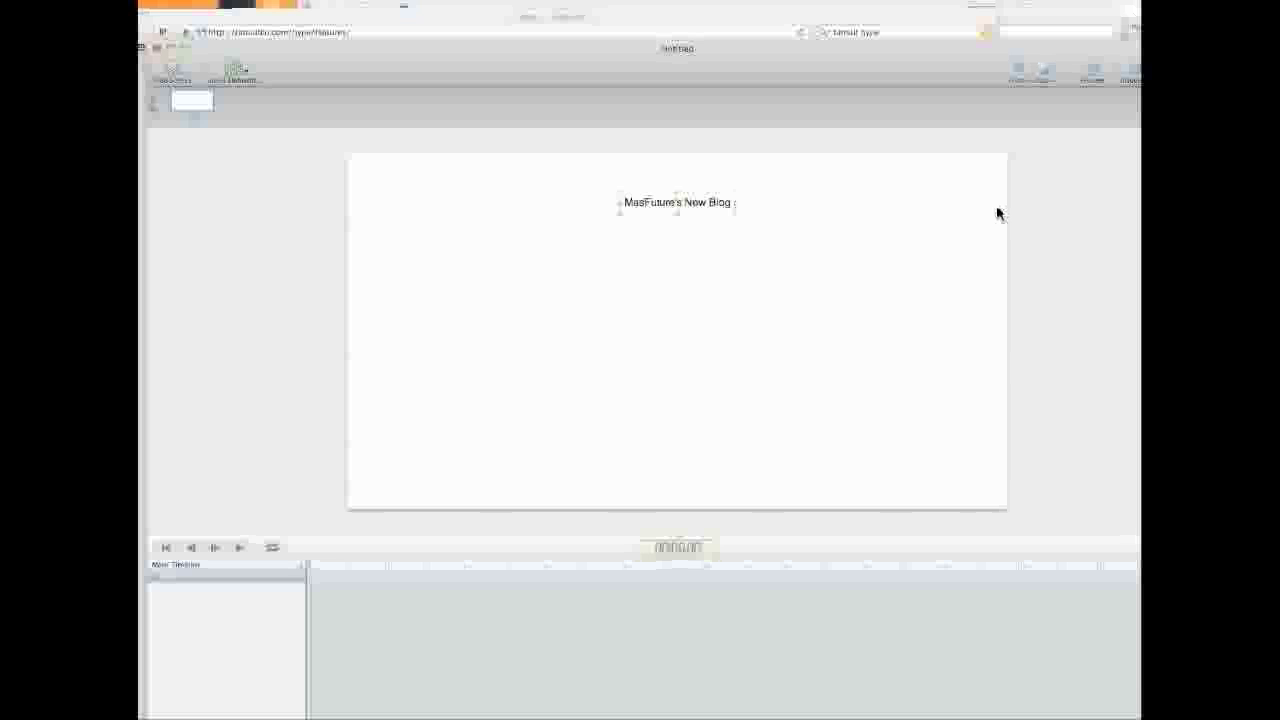
- Set the font size of the entire blog title text to 24 px
{"action": "double_click", "coordinate": [657, 203]}
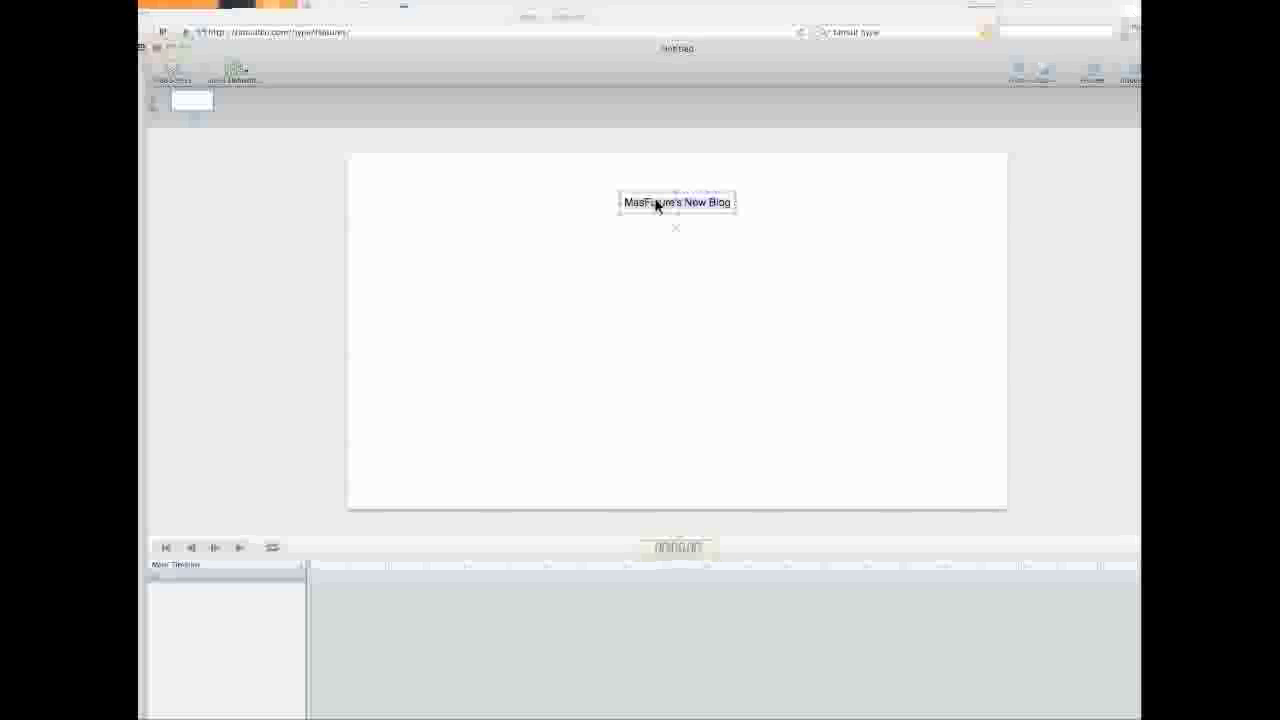
{"action": "left_click", "coordinate": [645, 202]}
{"action": "double_click", "coordinate": [645, 203]}
{"action": "left_click", "coordinate": [735, 204]}
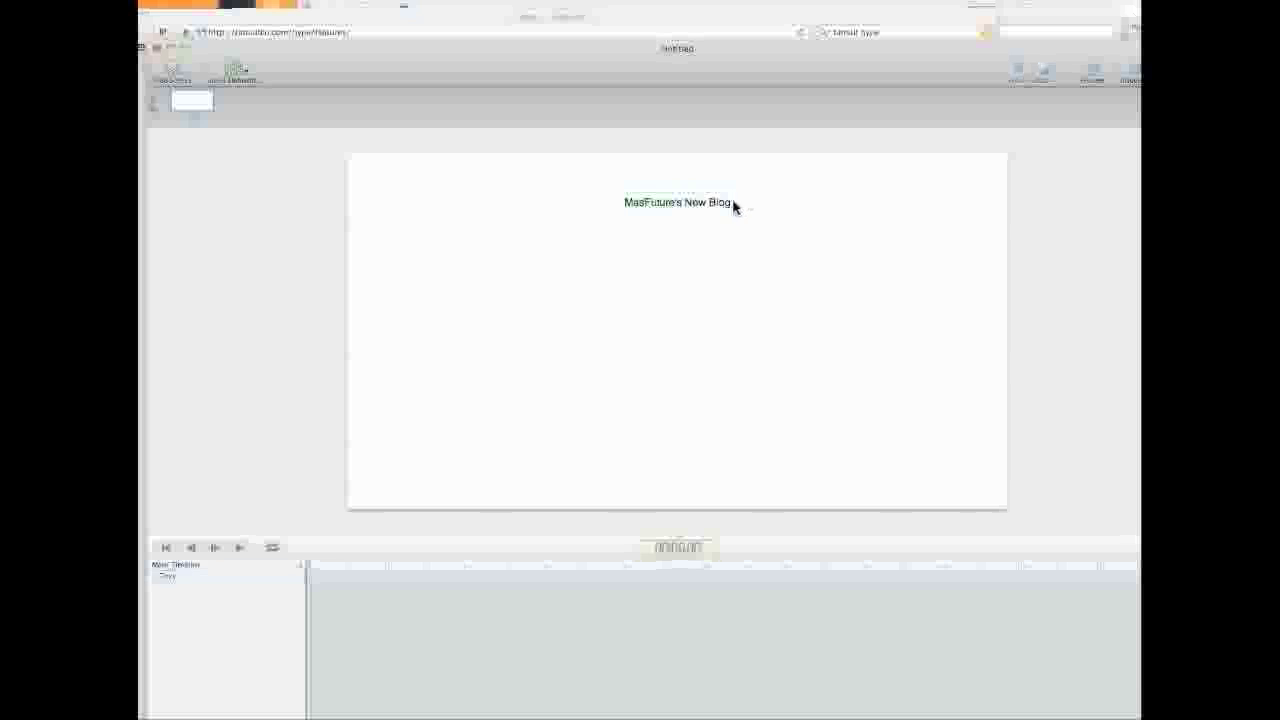
{"action": "double_click", "coordinate": [734, 203]}
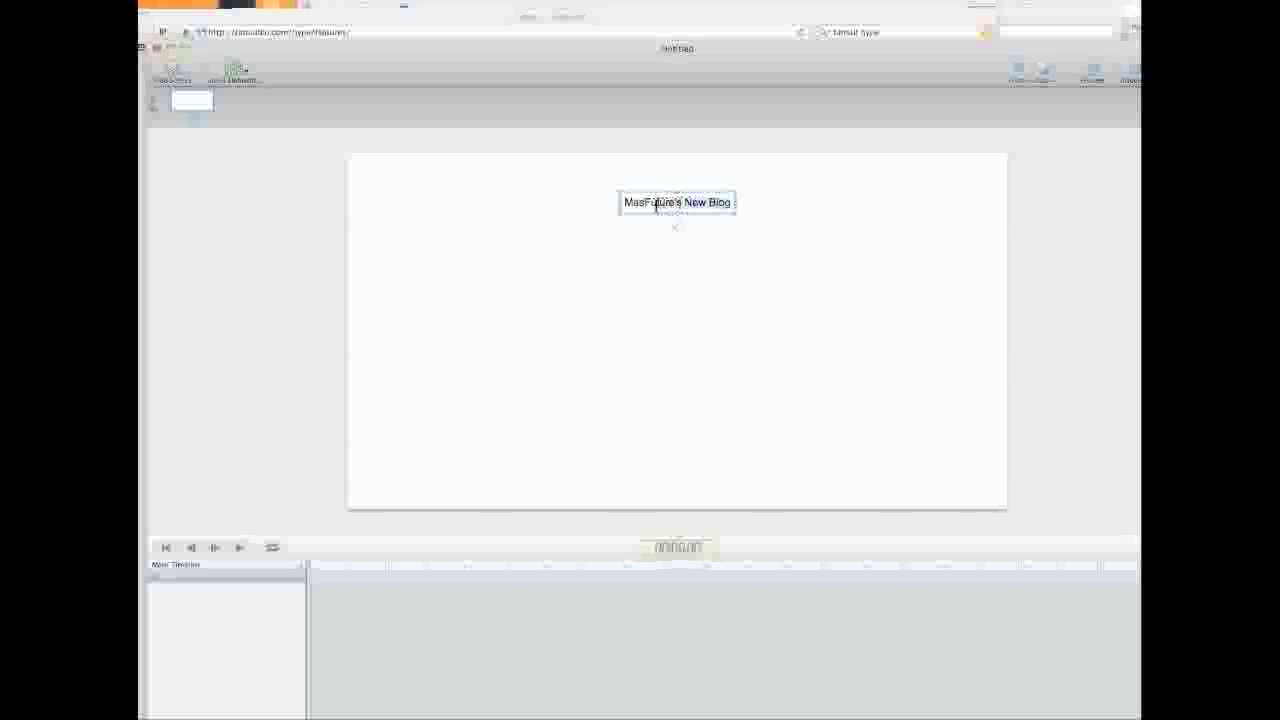
{"action": "left_click_drag", "start_coordinate": [656, 205], "coordinate": [611, 203]}
{"action": "left_click", "coordinate": [252, 0]}
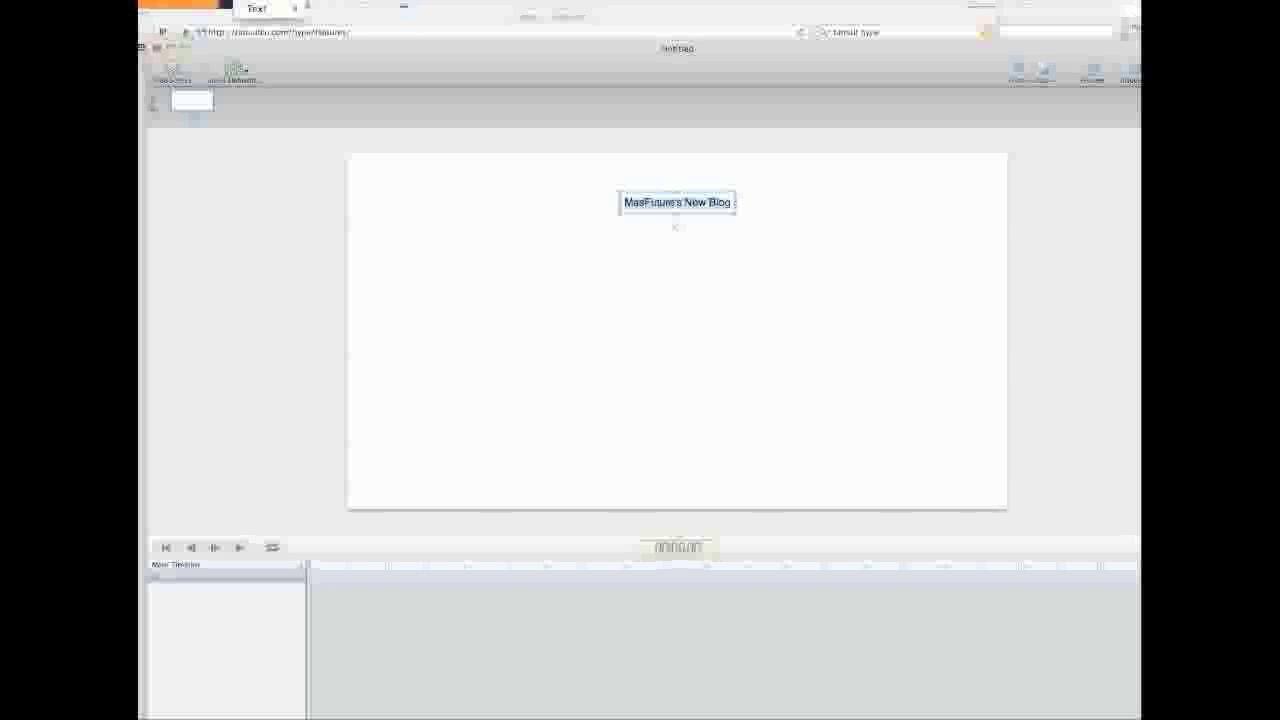
{"action": "mouse_move", "coordinate": [268, 2]}
{"action": "left_click", "coordinate": [333, 3]}
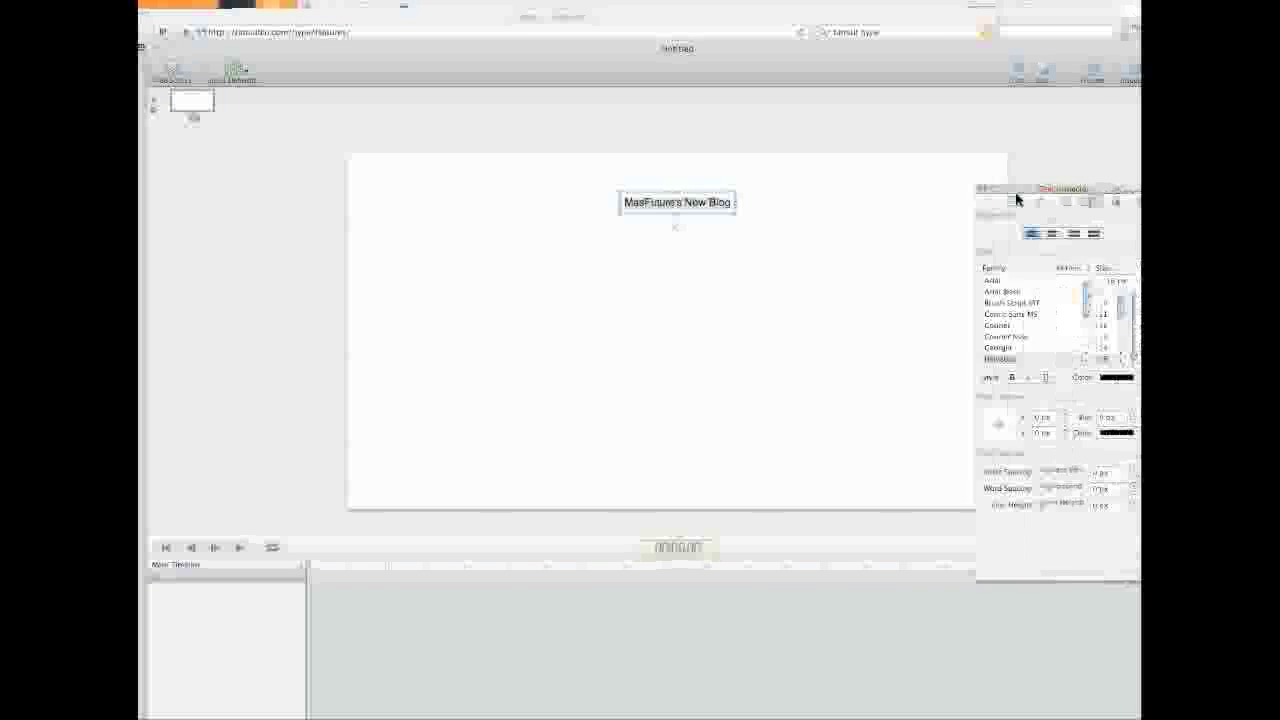
{"action": "left_click_drag", "start_coordinate": [1070, 196], "coordinate": [849, 207]}
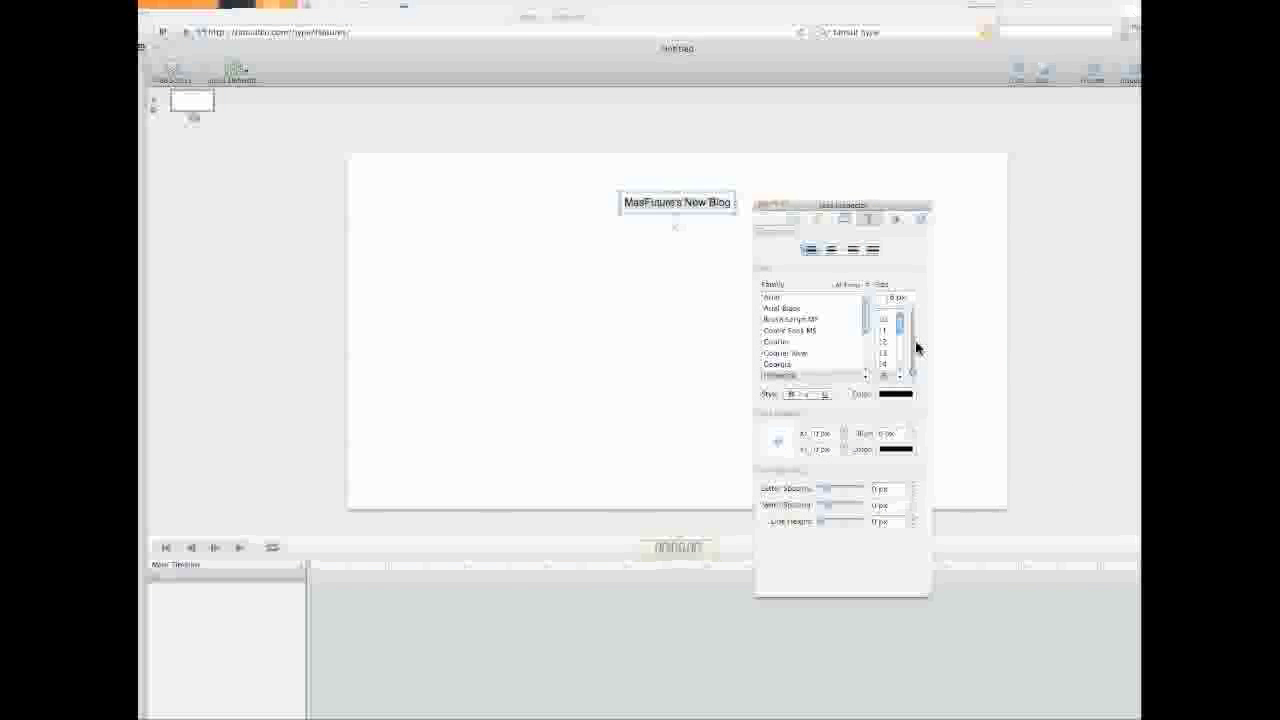
{"action": "left_click_drag", "start_coordinate": [900, 328], "coordinate": [894, 343]}
{"action": "left_click", "coordinate": [885, 345]}
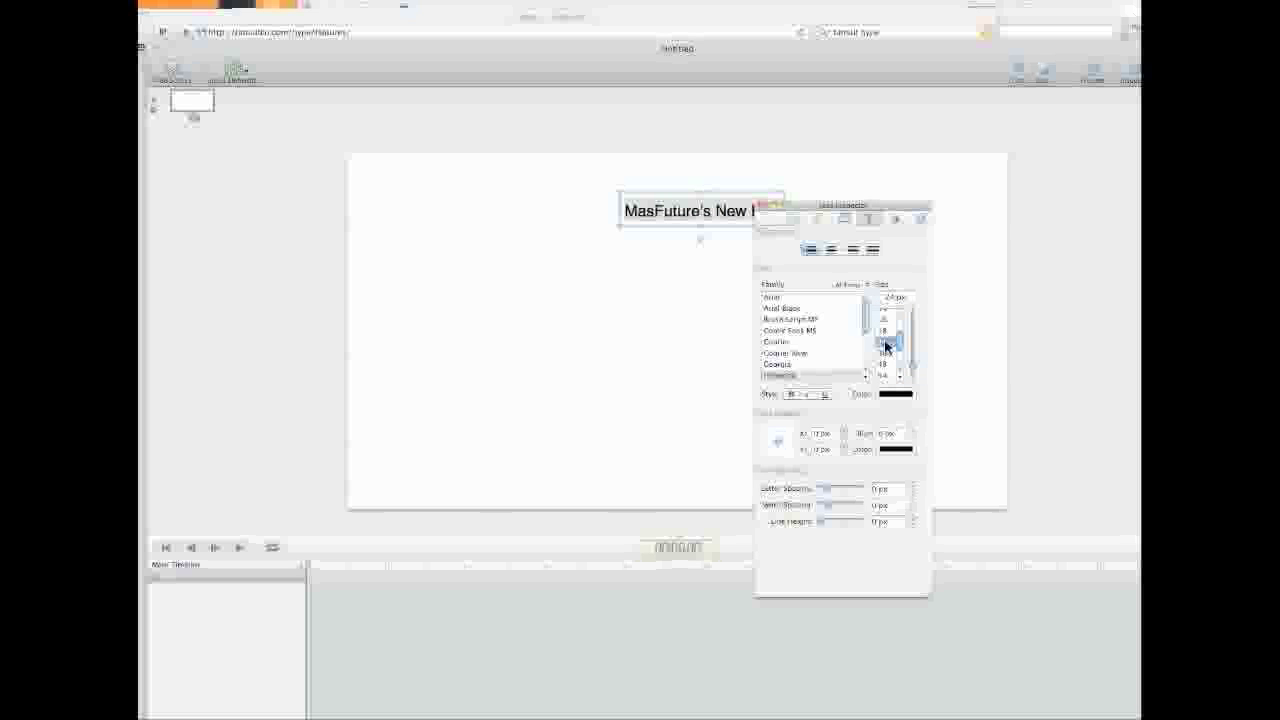
- Set the font size of the entire blog title text, including its last letter, to 36 px
{"action": "left_click", "coordinate": [886, 357]}
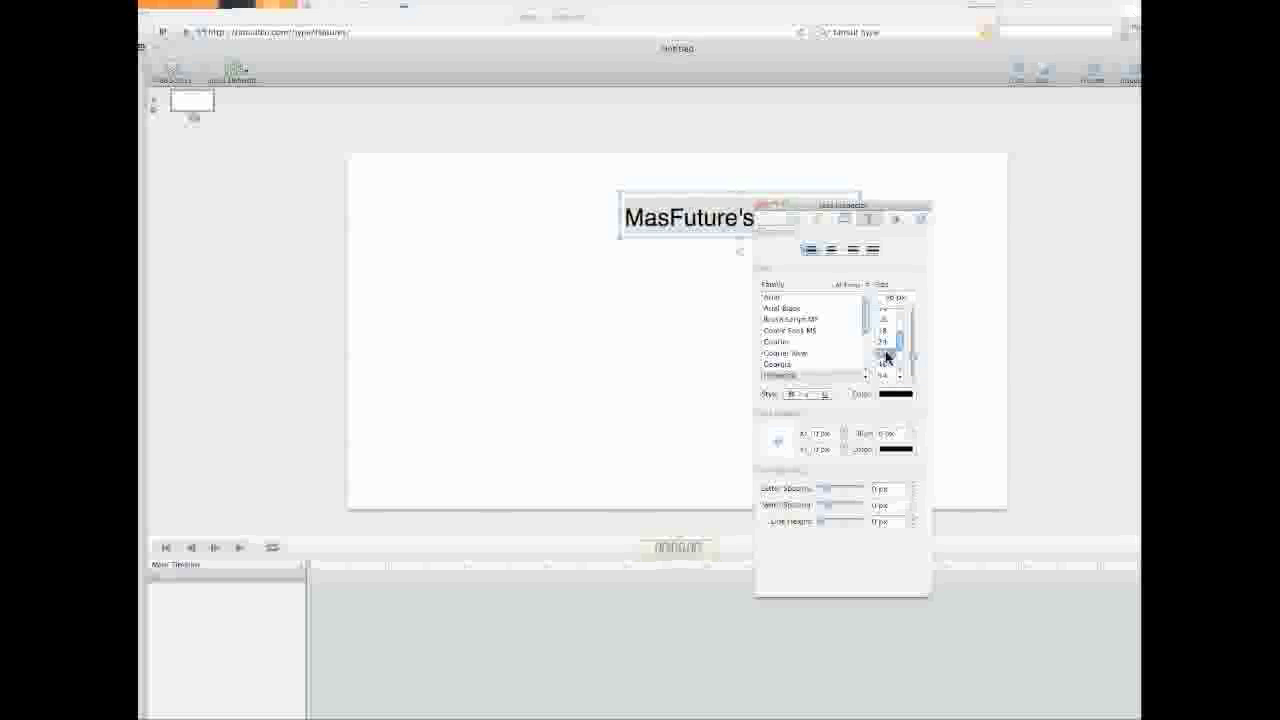
{"action": "left_click_drag", "start_coordinate": [877, 206], "coordinate": [1150, 199]}
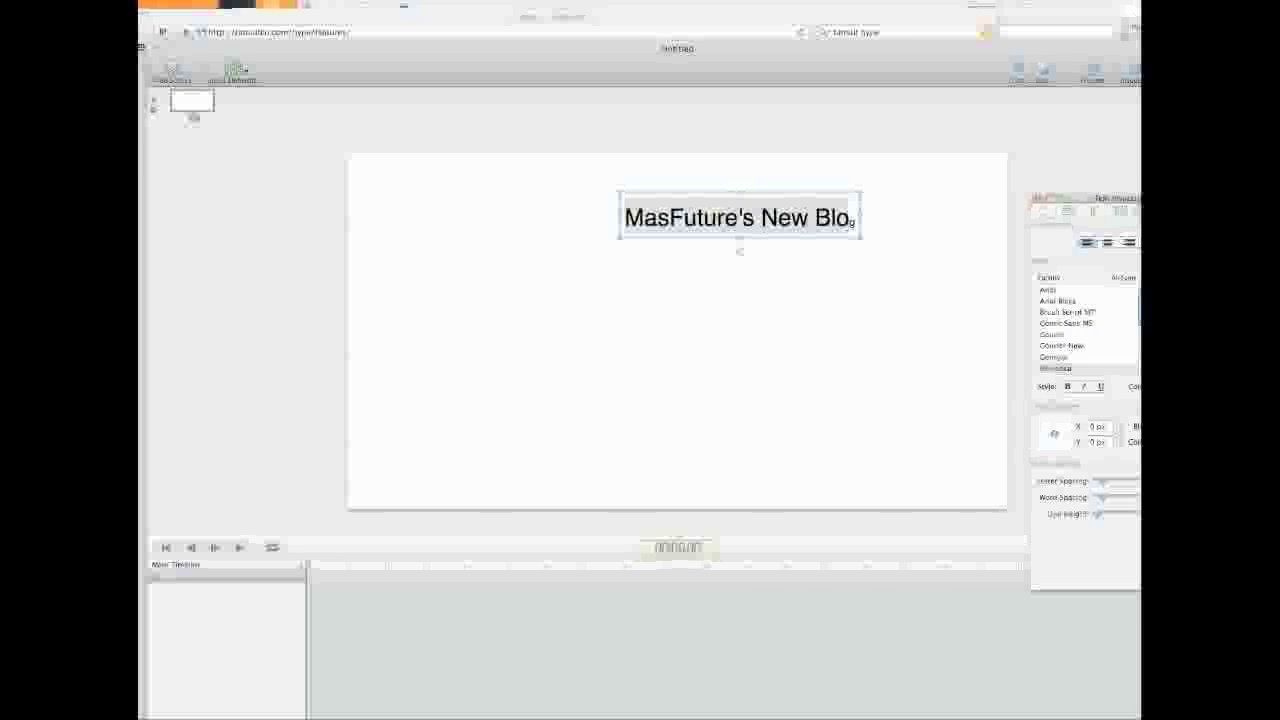
{"action": "left_click", "coordinate": [856, 228]}
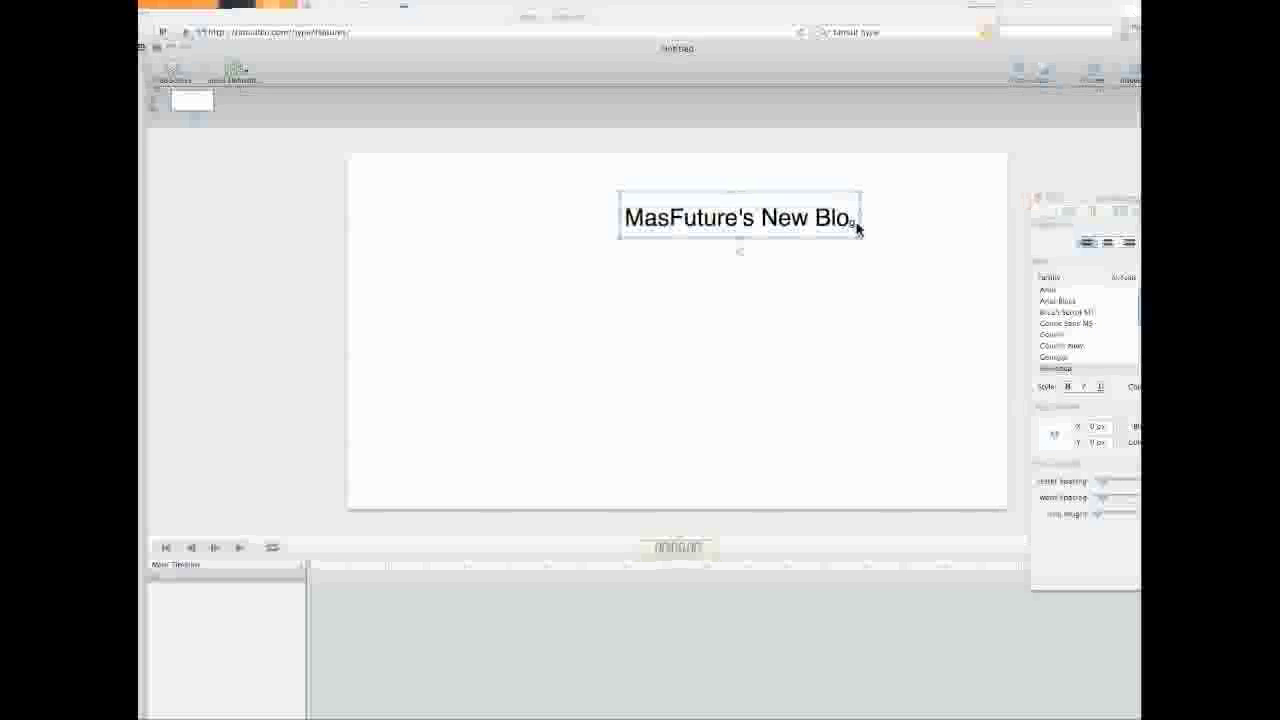
{"action": "double_click", "coordinate": [852, 226]}
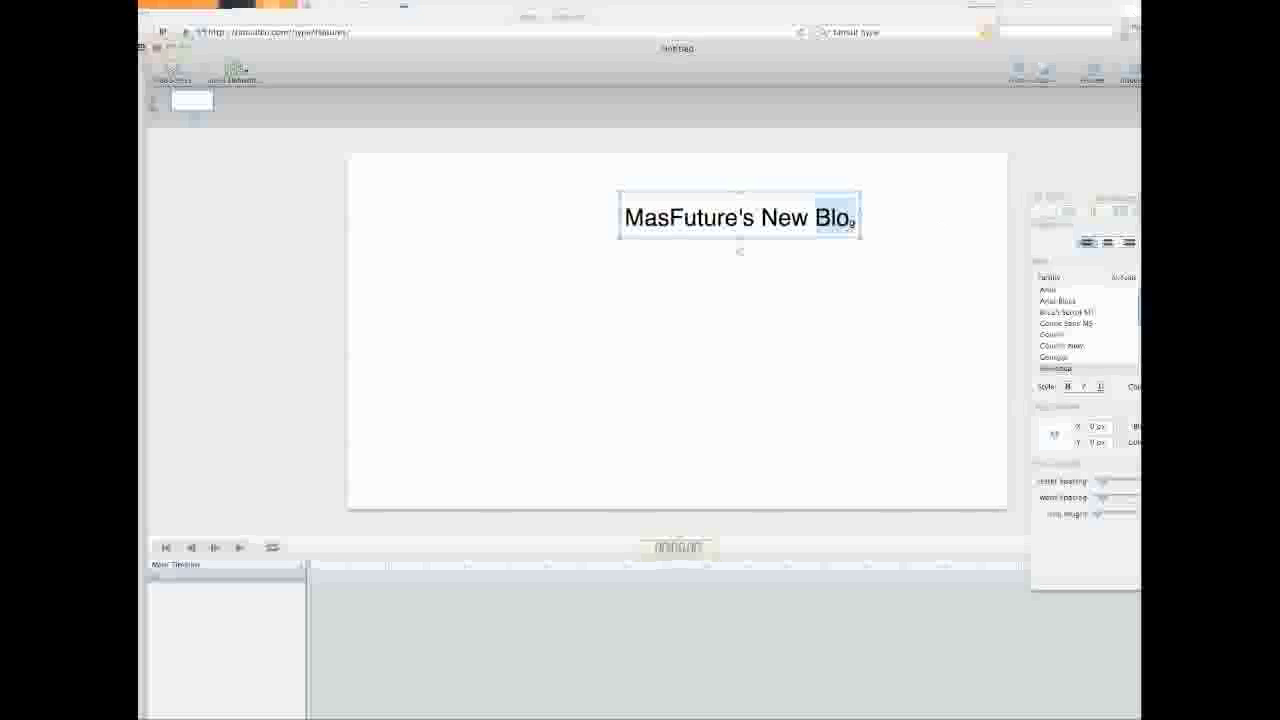
{"action": "left_click", "coordinate": [1150, 290]}
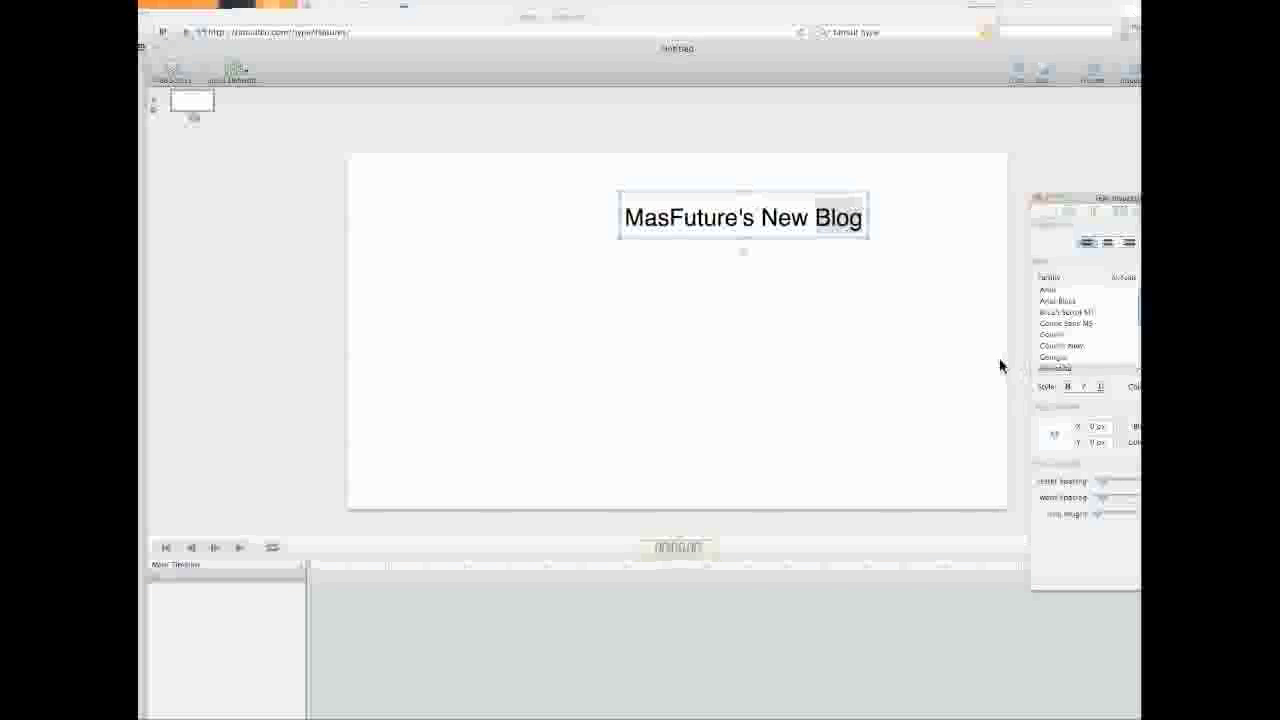
- Recenter the enlarged blog title horizontally near the scene's upper edge
{"action": "left_click", "coordinate": [769, 275]}
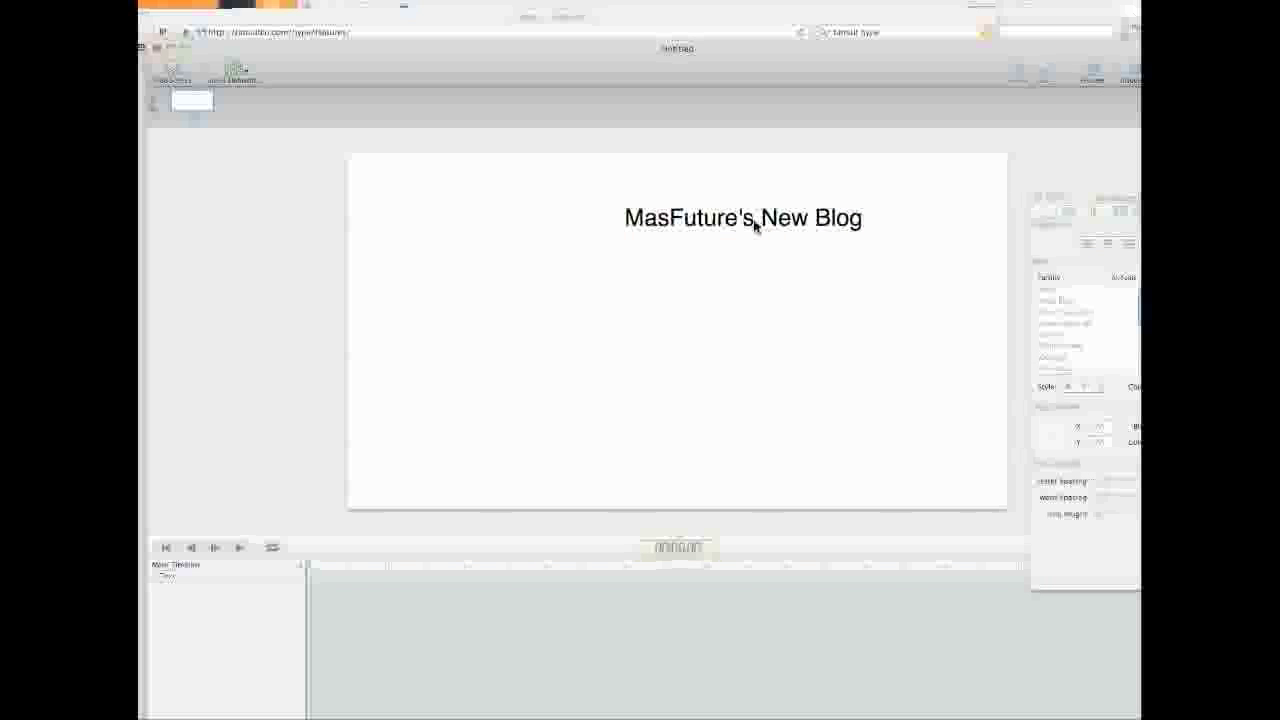
{"action": "left_click_drag", "start_coordinate": [760, 224], "coordinate": [697, 220]}
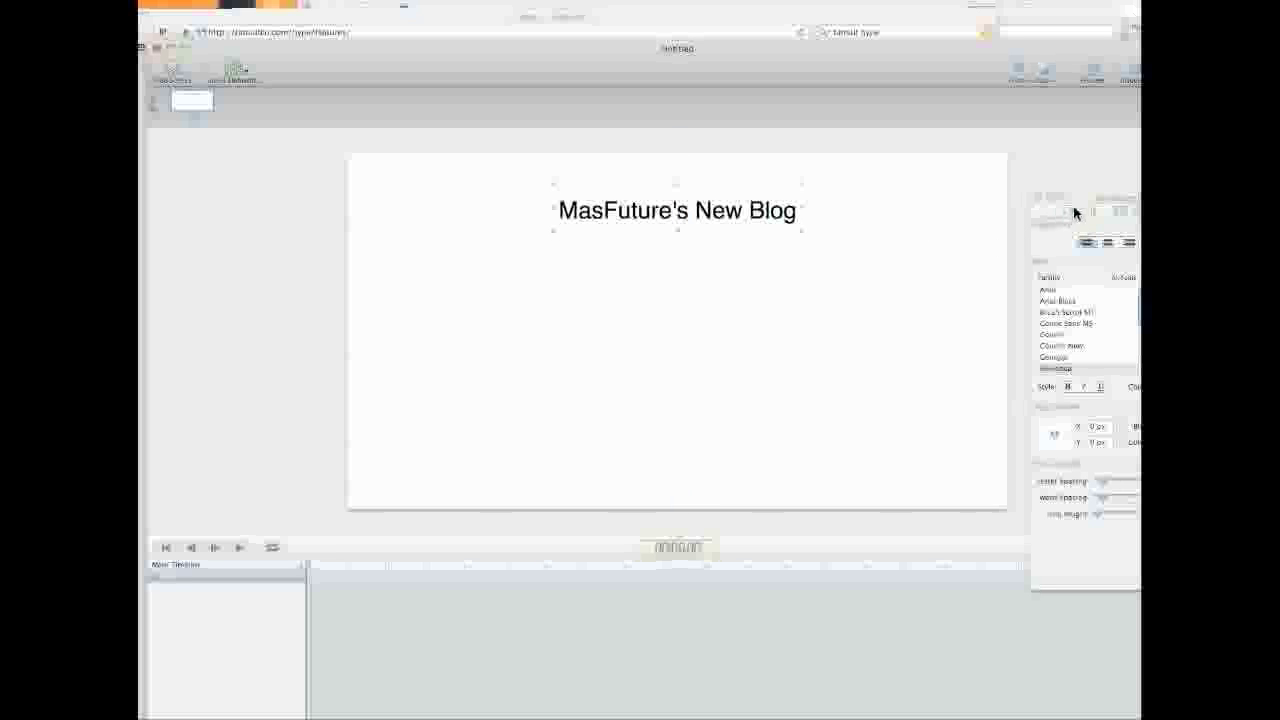
- Look through the document, scene, metrics and element settings in the inspector
{"action": "left_click", "coordinate": [1047, 213]}
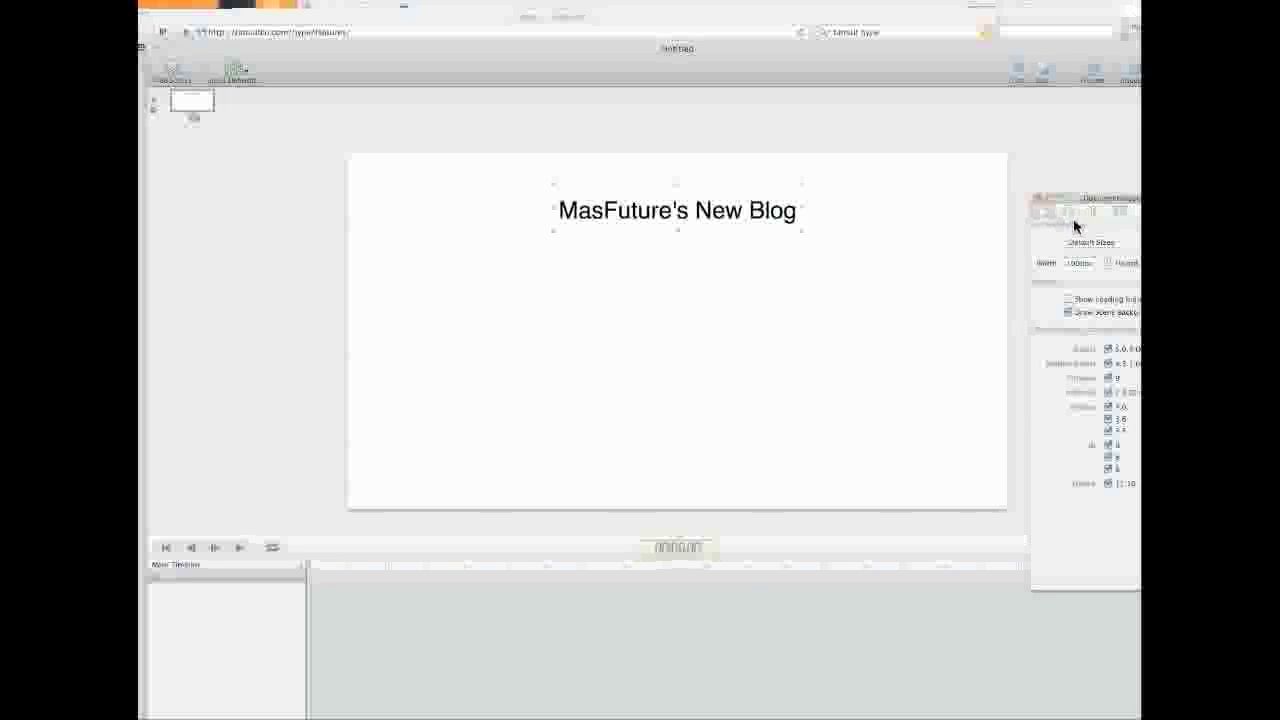
{"action": "left_click", "coordinate": [1073, 212]}
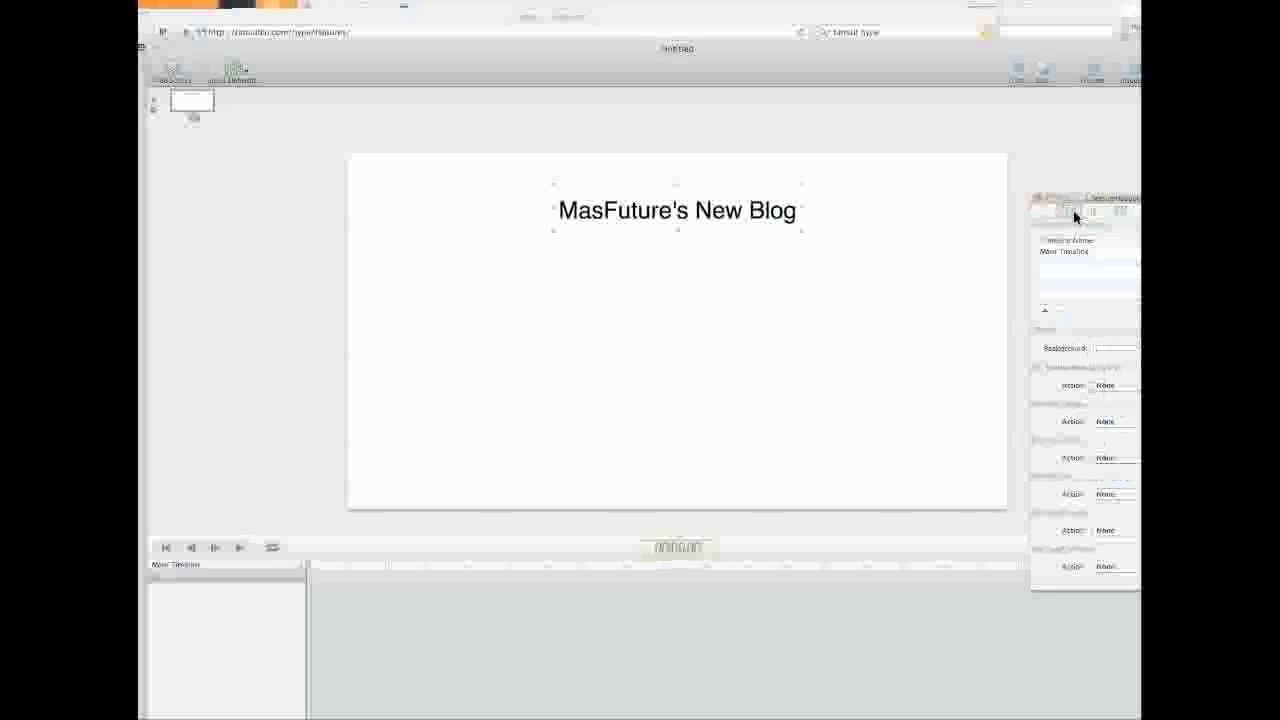
{"action": "left_click", "coordinate": [1094, 213]}
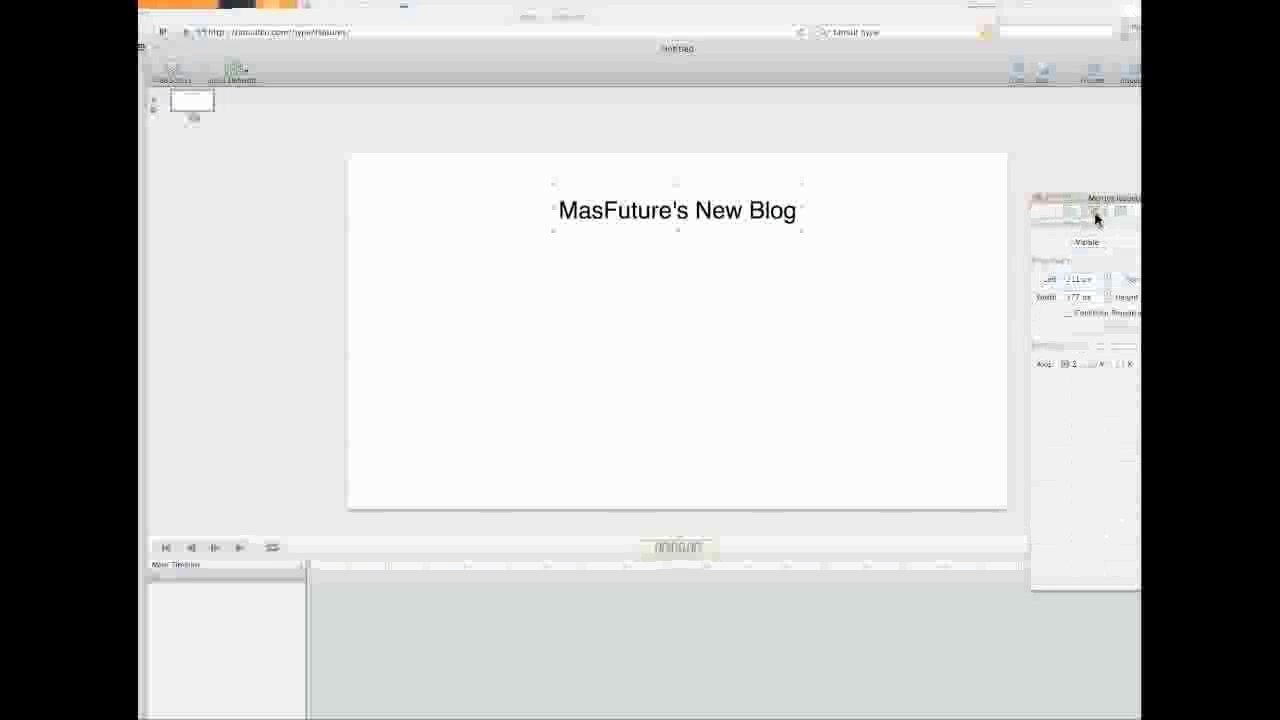
{"action": "left_click", "coordinate": [1117, 211]}
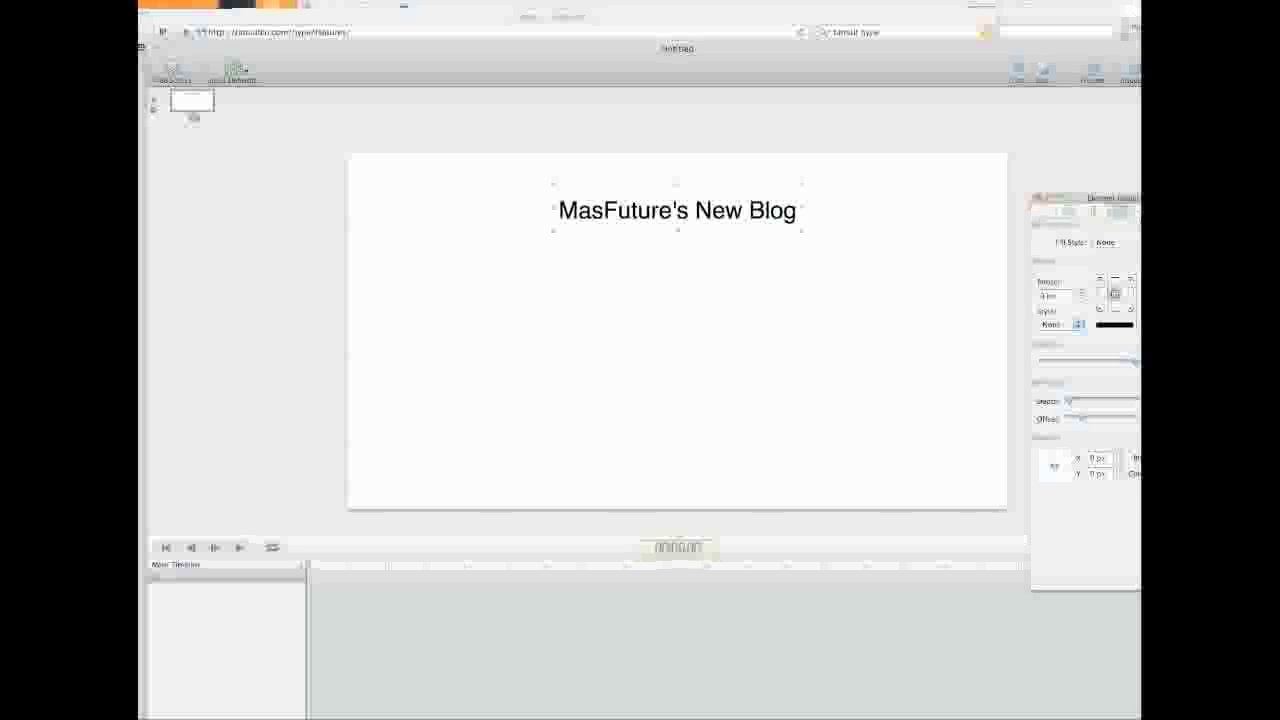
{"action": "left_click", "coordinate": [1096, 212]}
{"action": "left_click", "coordinate": [1050, 211]}
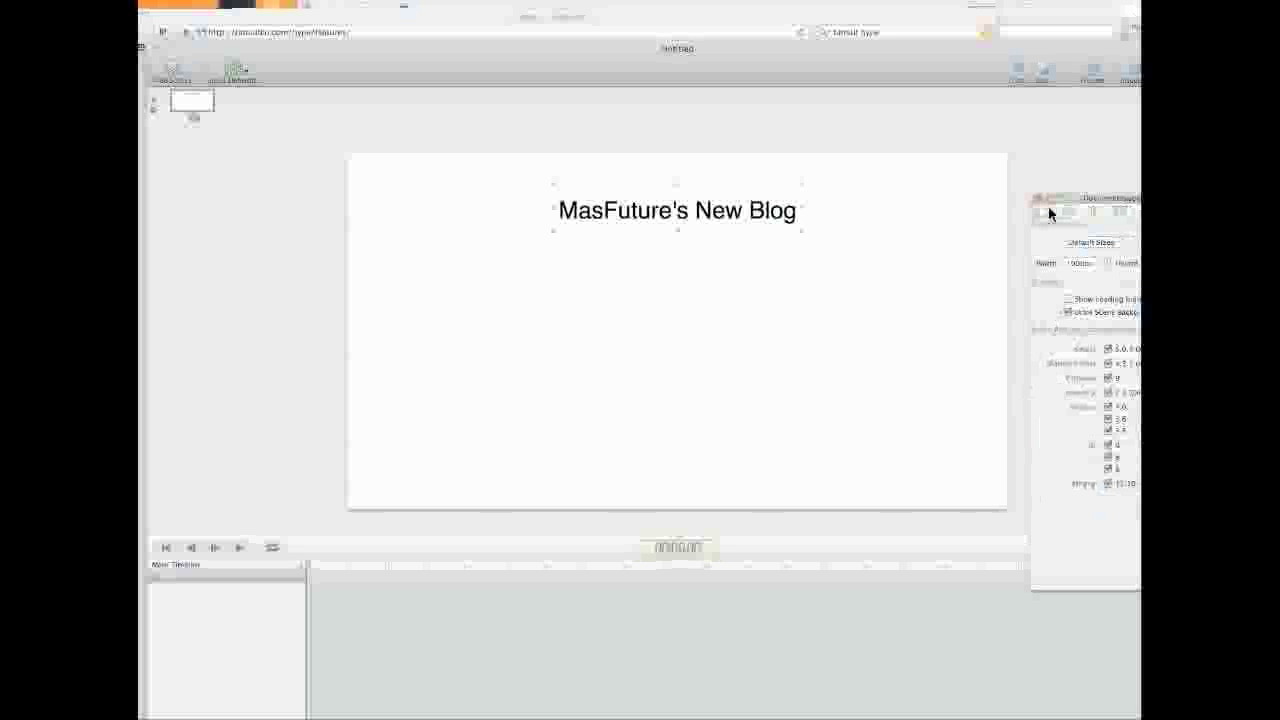
- Set the scene's background color to Orange from the Apple palette, and close the color picker and the inspector
{"action": "left_click", "coordinate": [1072, 212]}
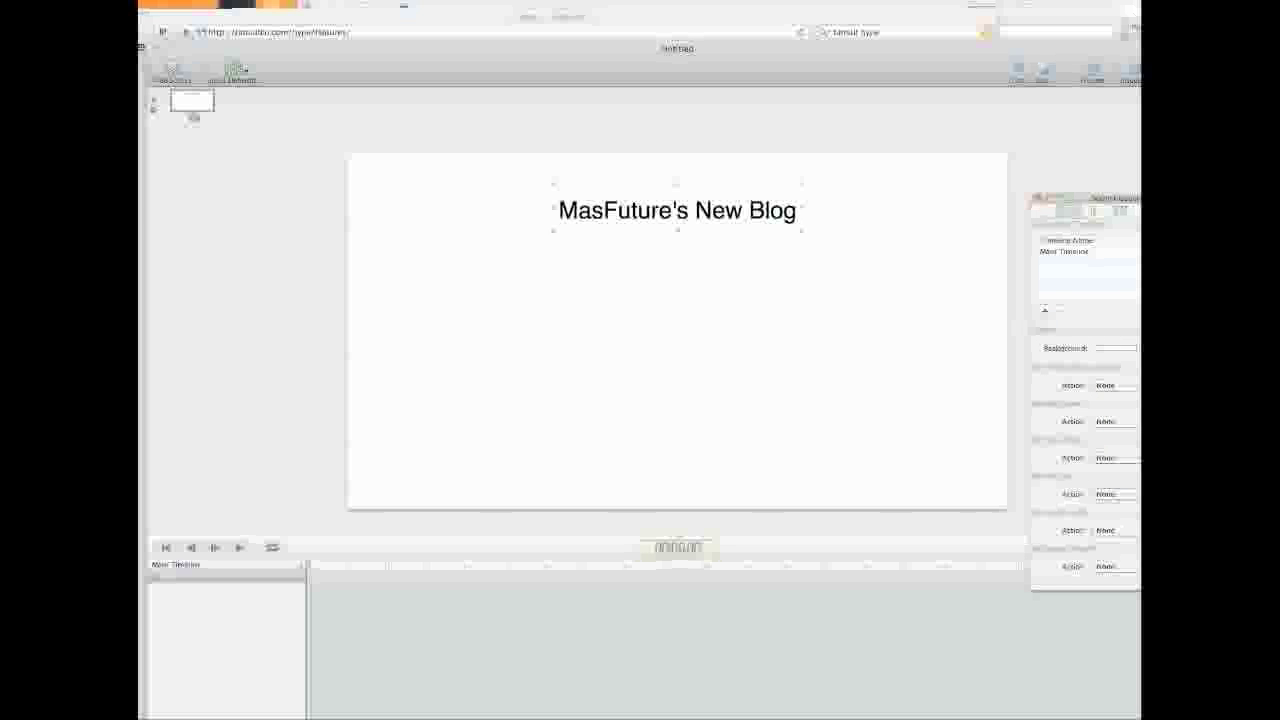
{"action": "left_click", "coordinate": [1124, 347]}
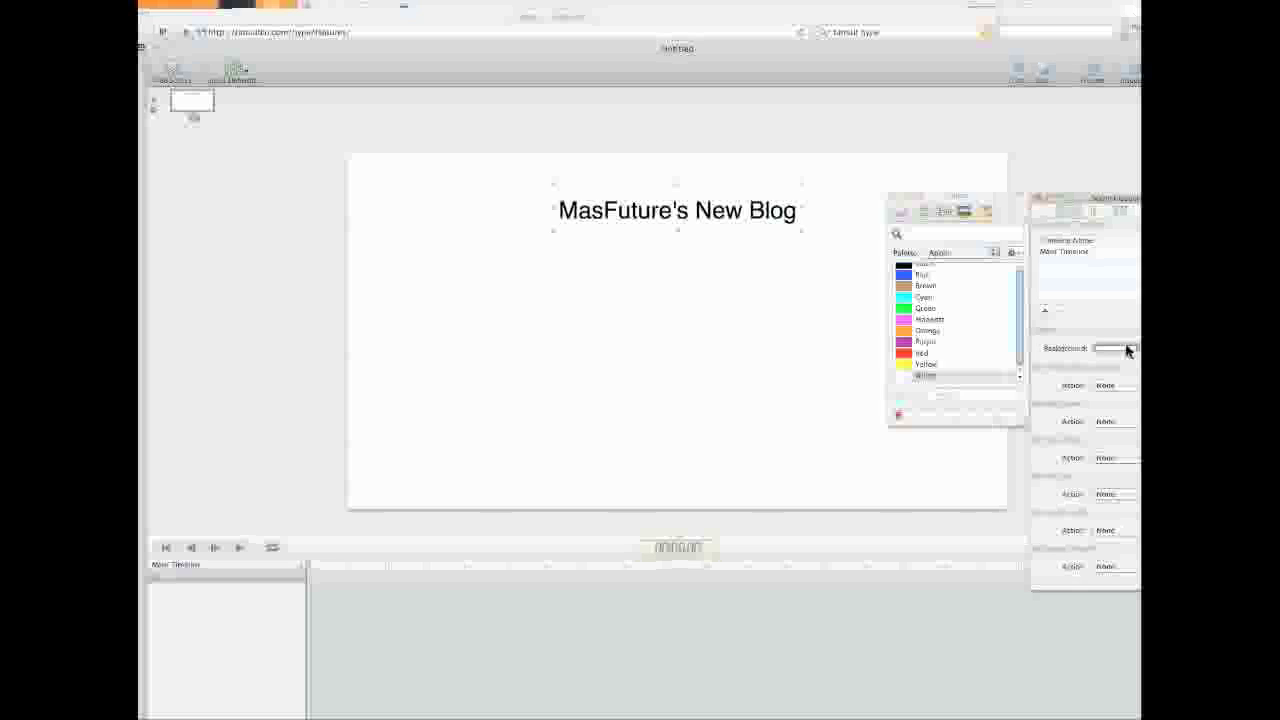
{"action": "left_click", "coordinate": [908, 331]}
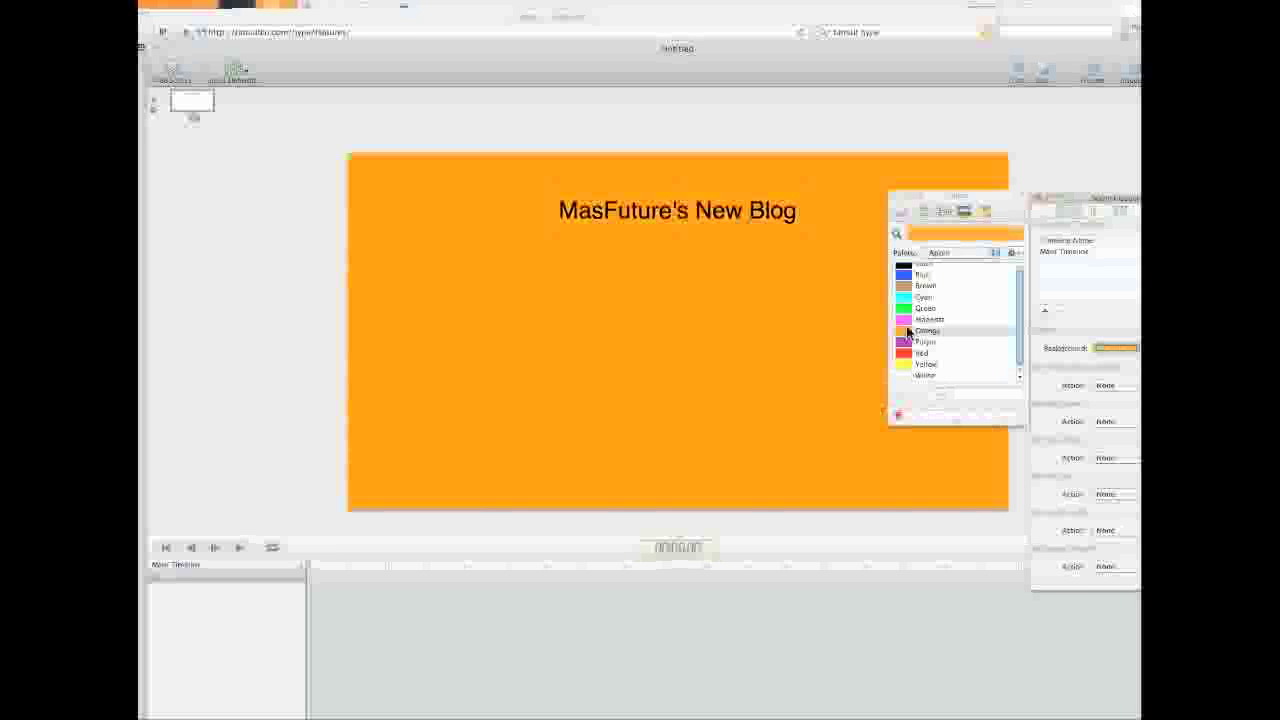
{"action": "left_click", "coordinate": [762, 322]}
{"action": "left_click", "coordinate": [897, 197]}
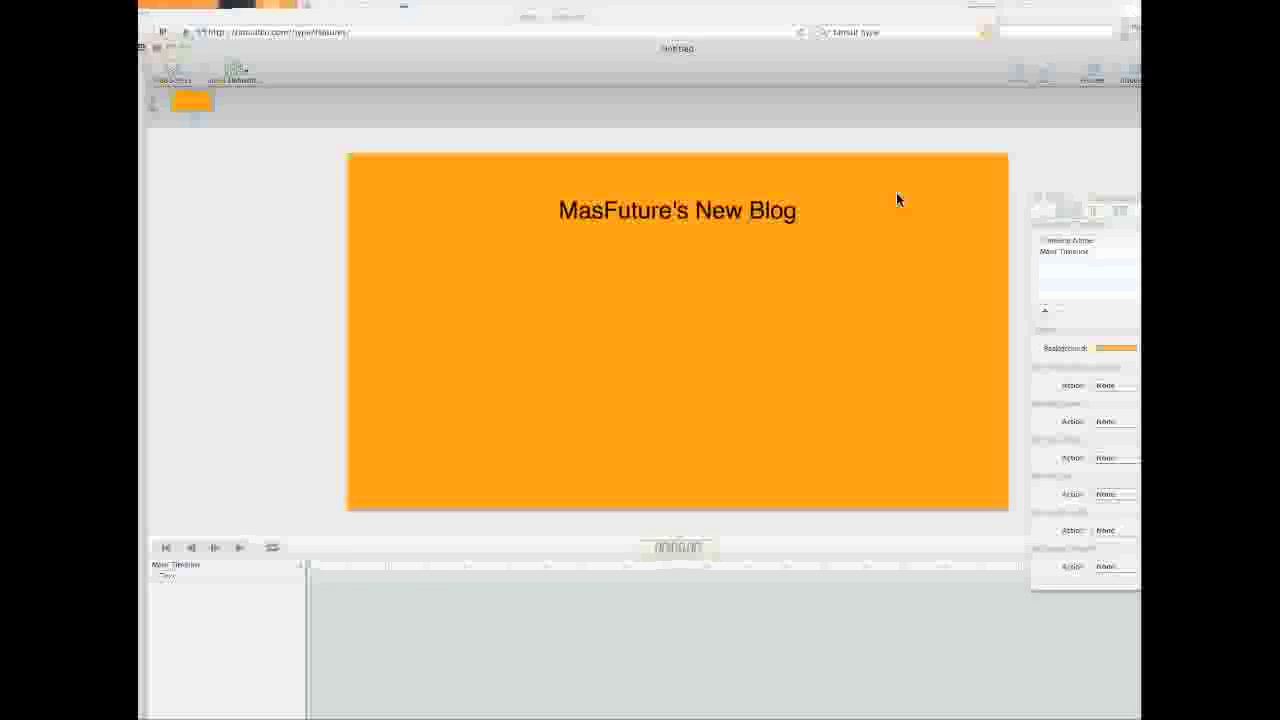
{"action": "left_click", "coordinate": [727, 215]}
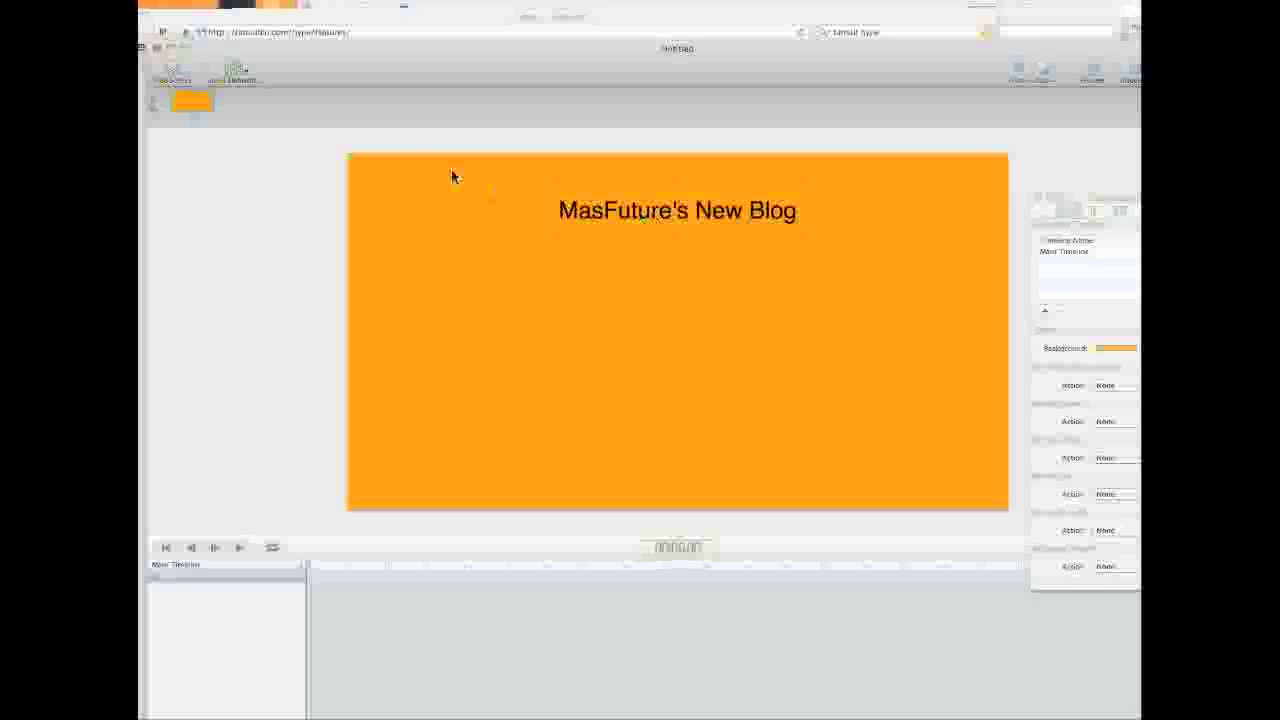
{"action": "left_click", "coordinate": [1039, 197]}
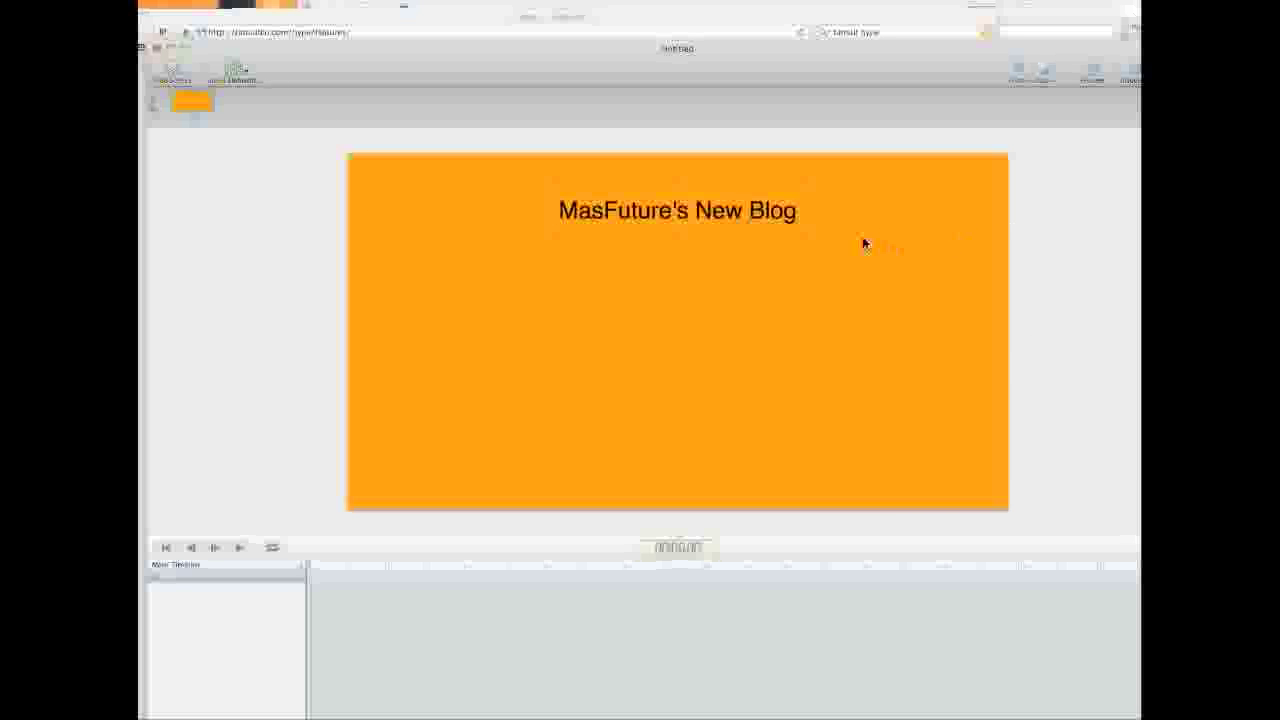
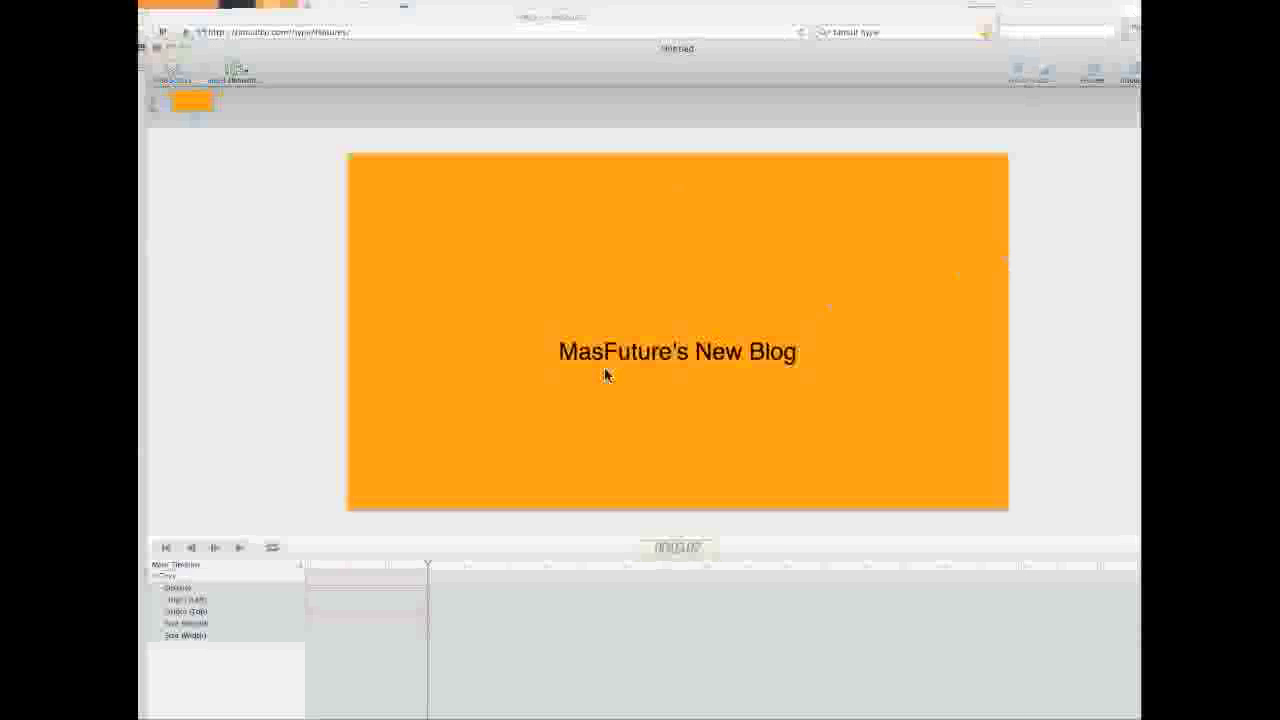
- Replace the blog title's wording with "MacsFuture's Blog" at the end of its animation
{"action": "double_click", "coordinate": [600, 357]}
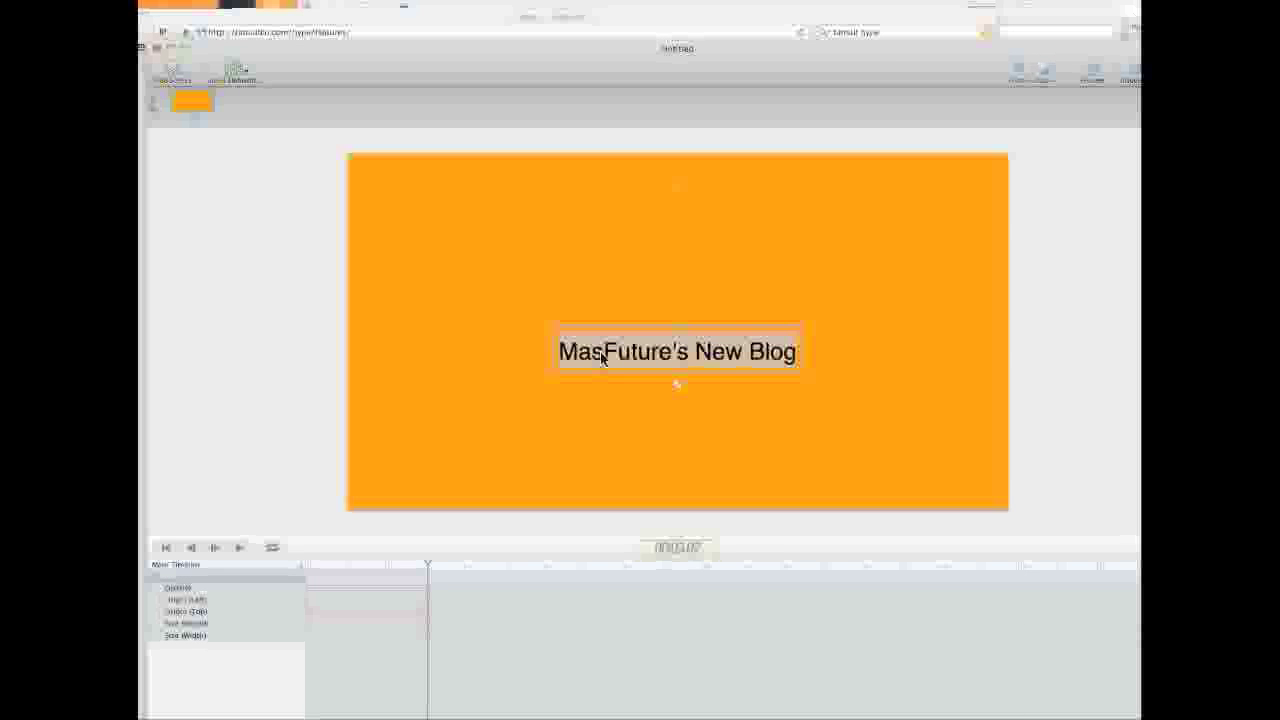
{"action": "double_click", "coordinate": [605, 358]}
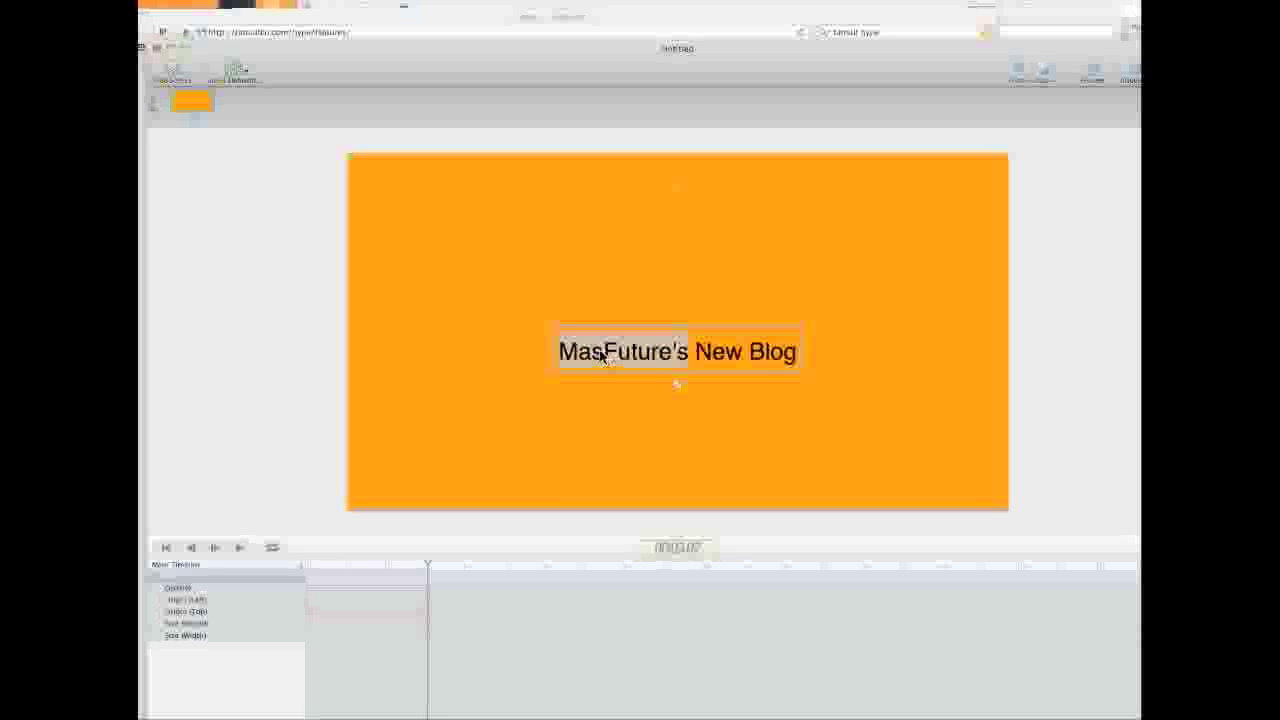
{"action": "triple_click", "coordinate": [607, 358]}
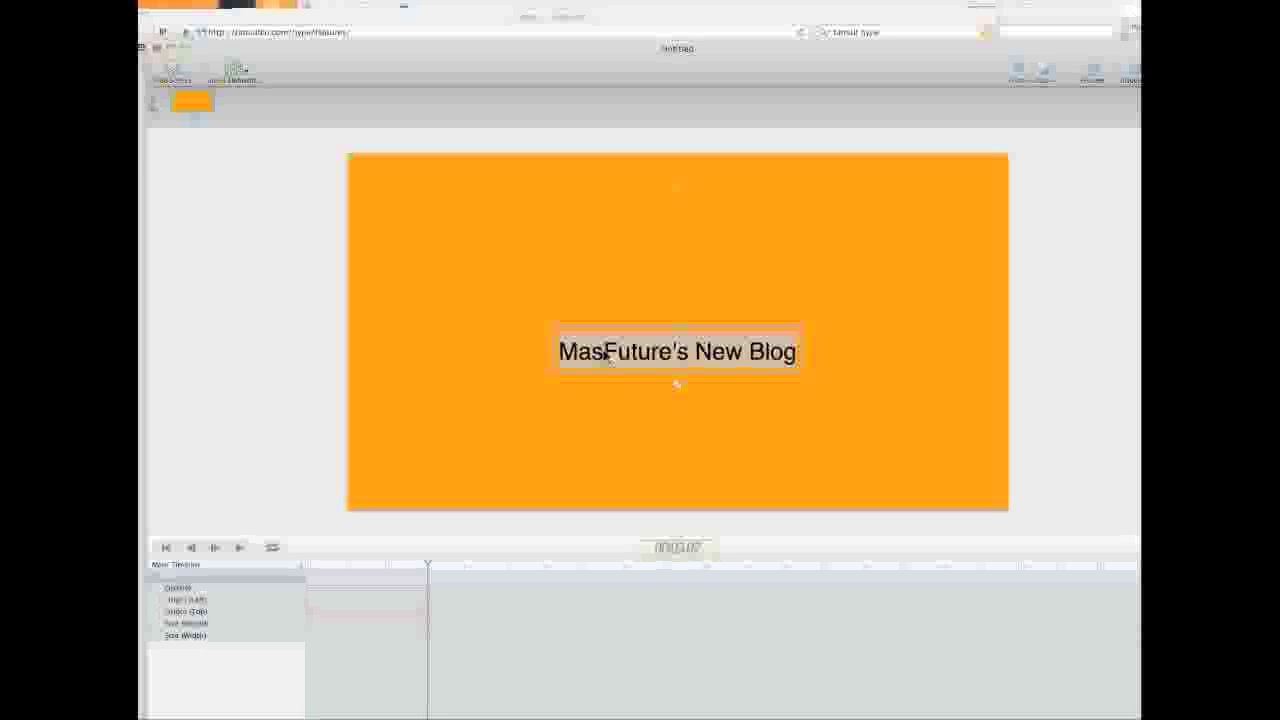
{"action": "double_click", "coordinate": [609, 356]}
{"action": "triple_click", "coordinate": [606, 356]}
{"action": "key", "text": "BackSpace"}
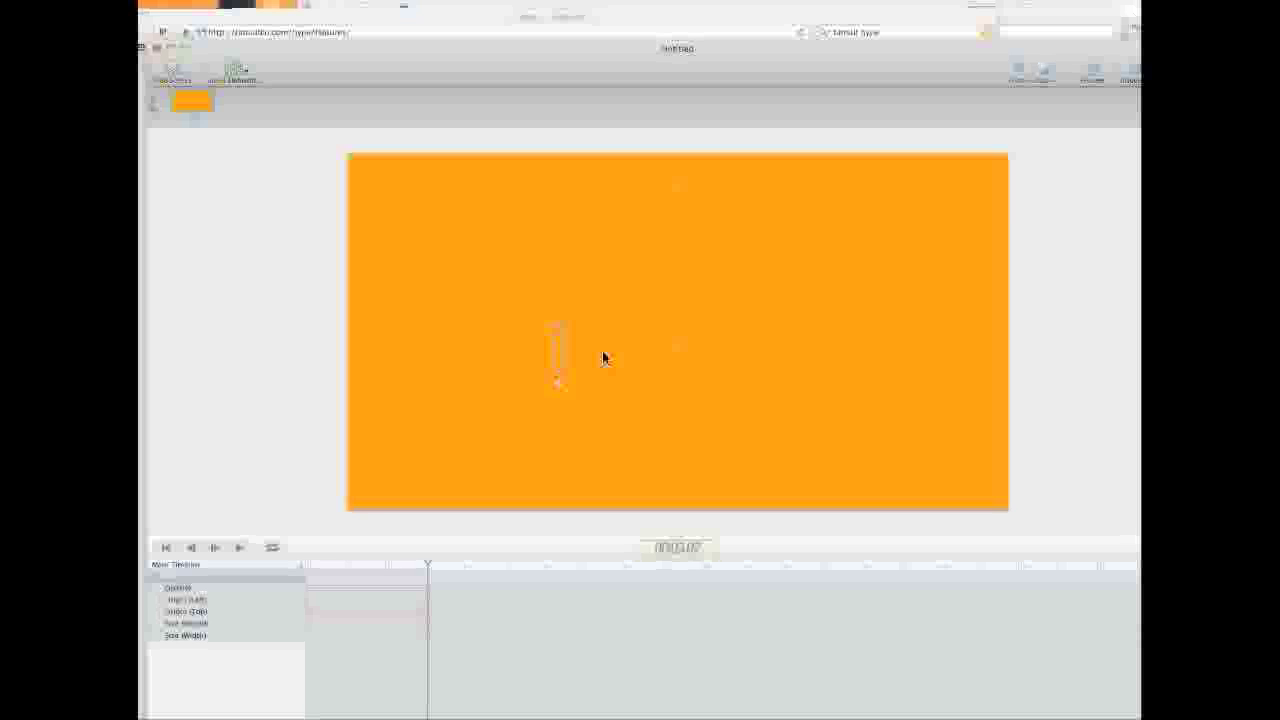
{"action": "type", "text": "Macs"}
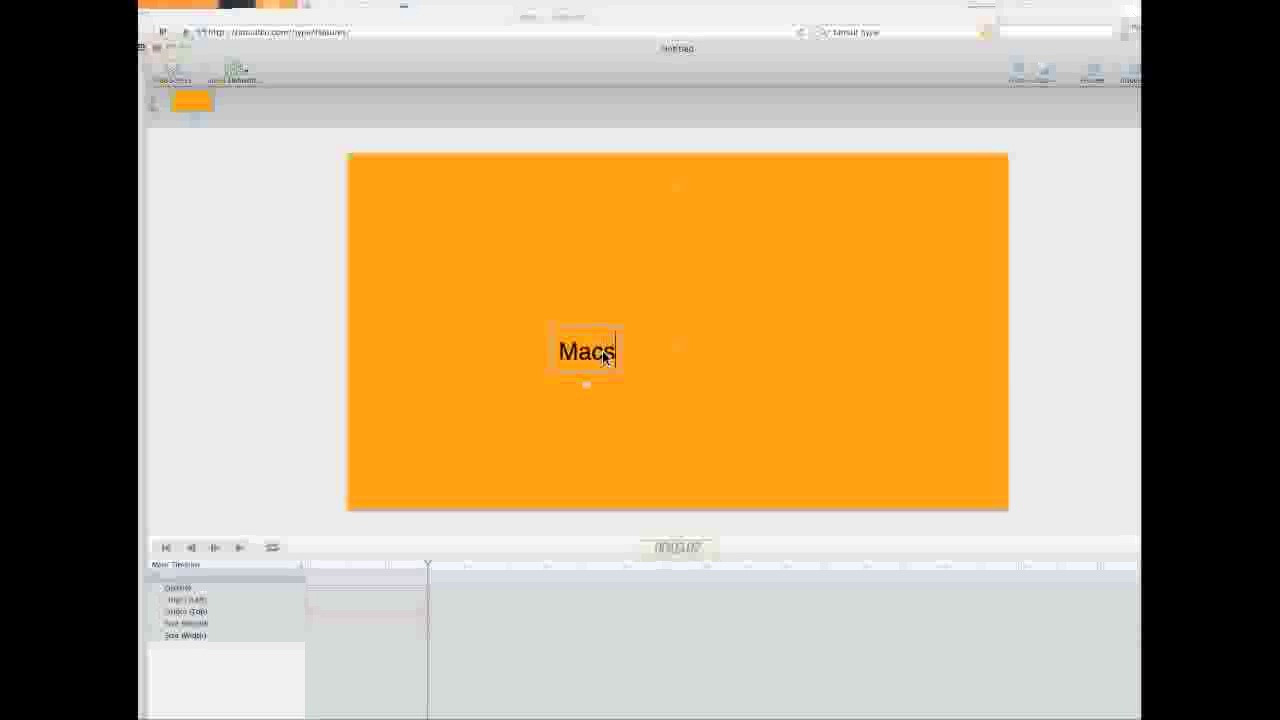
{"action": "type", "text": "Future"}
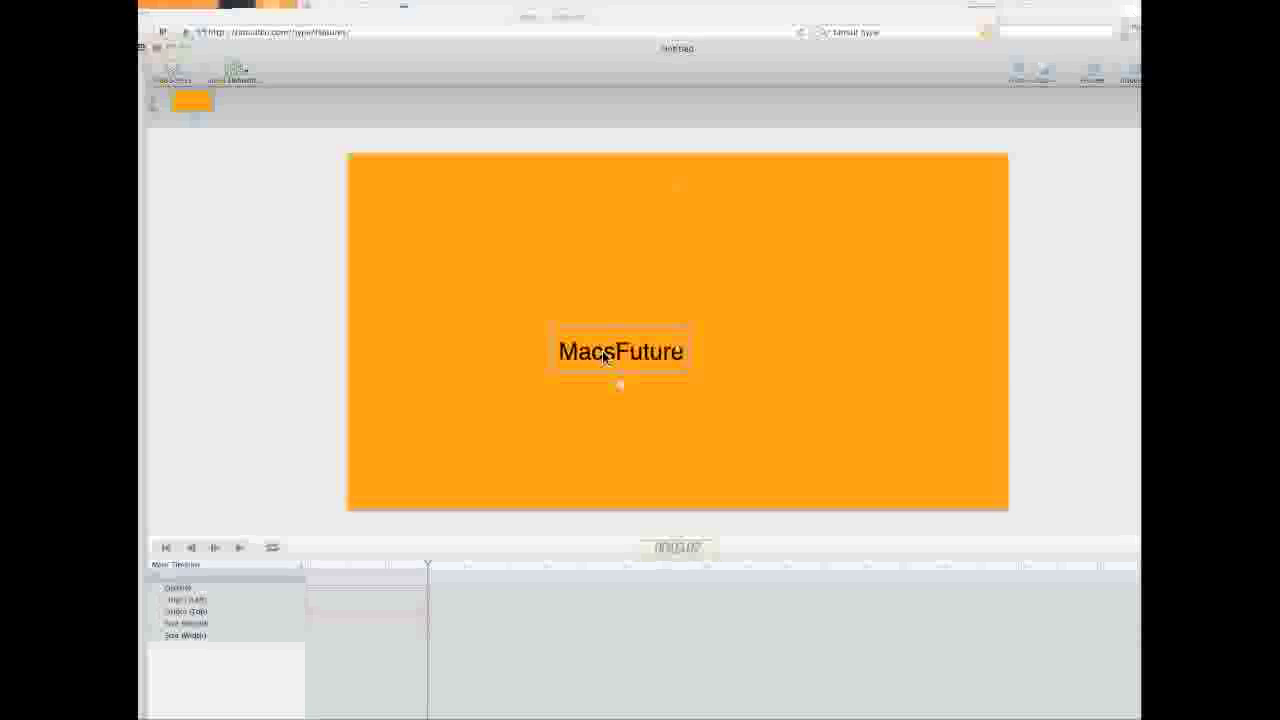
{"action": "type", "text": "'s Blog"}
{"action": "left_click", "coordinate": [817, 349]}
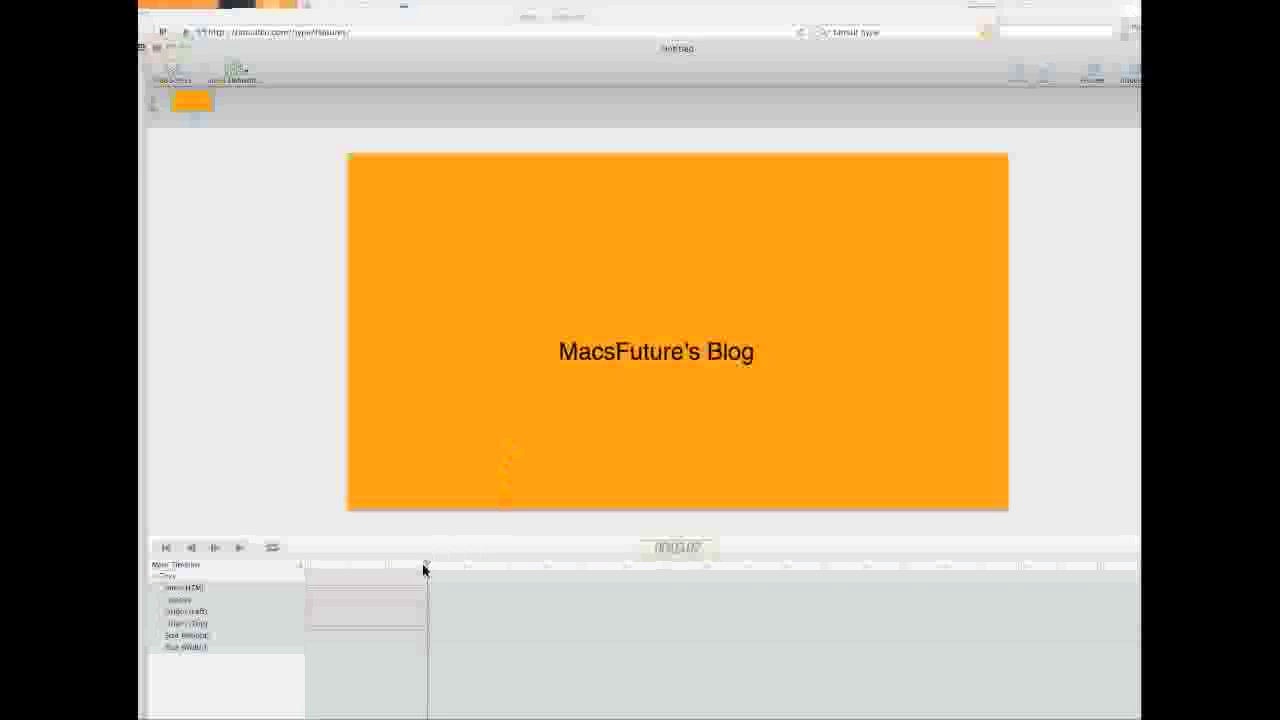
- Return the playhead to the start of the timeline and play the title animation
{"action": "left_click_drag", "start_coordinate": [427, 567], "coordinate": [290, 574]}
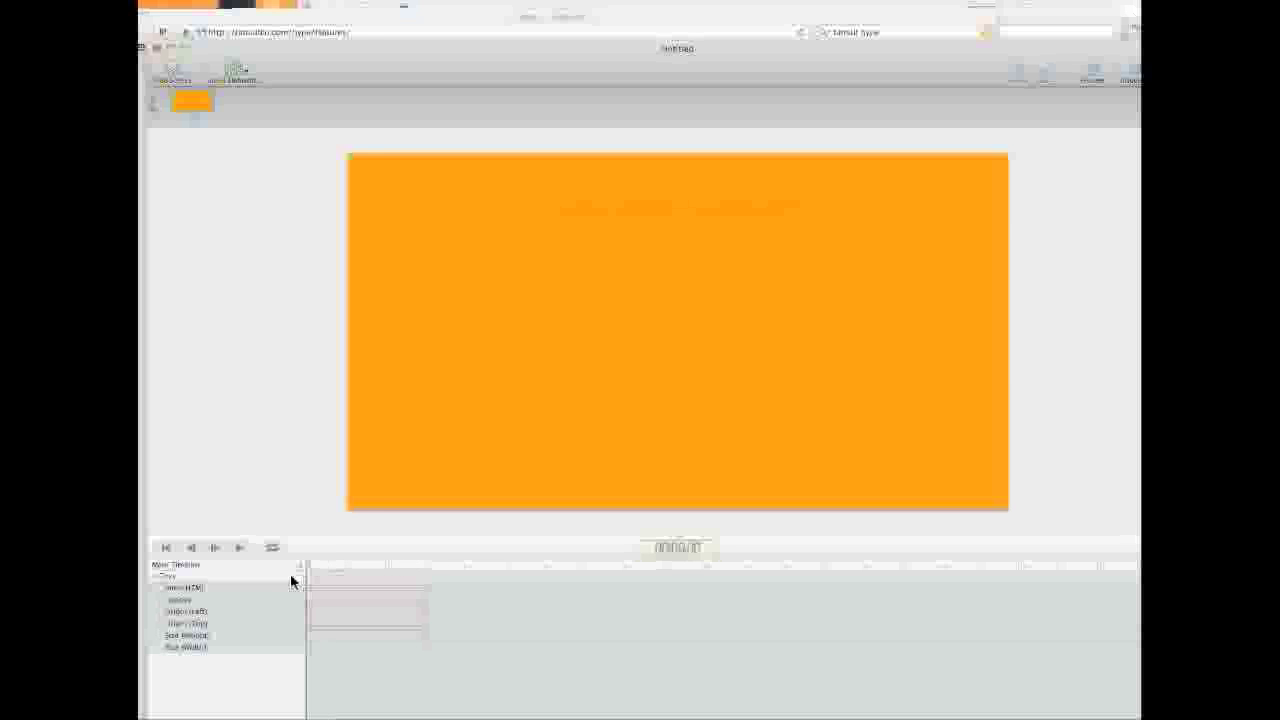
{"action": "left_click", "coordinate": [217, 553]}
{"action": "left_click", "coordinate": [236, 548]}
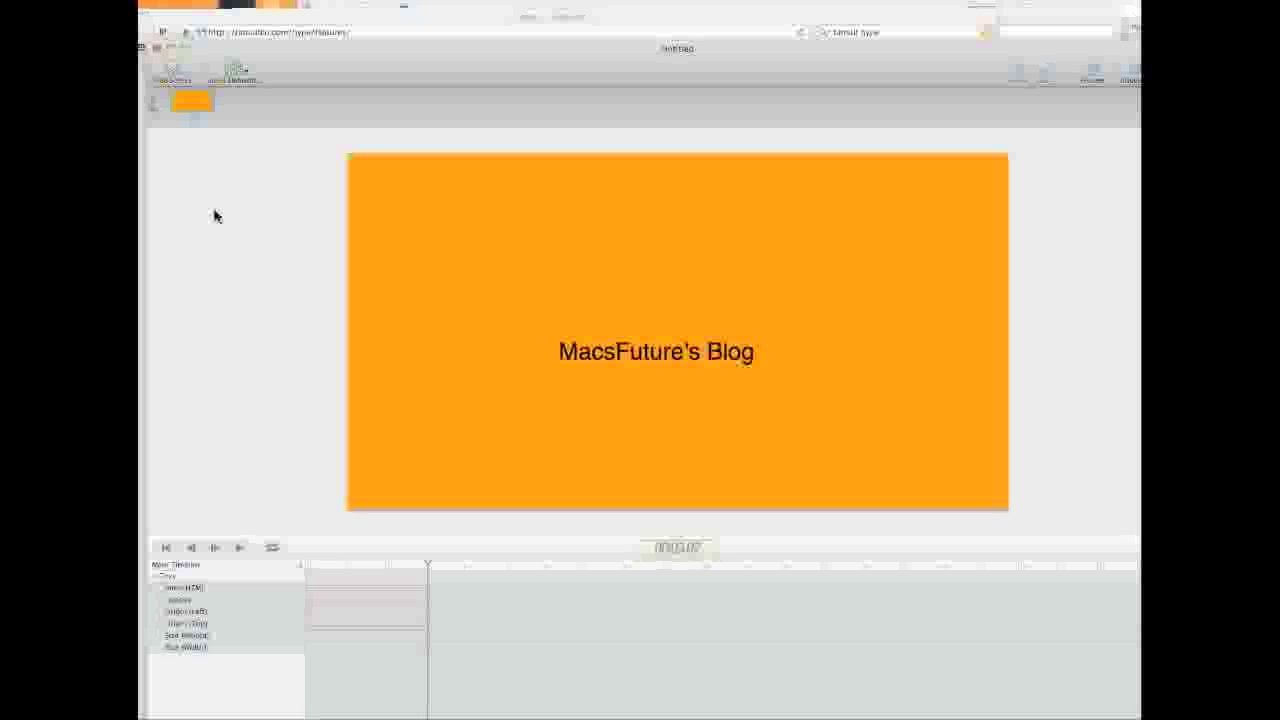
- Add a button element in the lower right area of the scene and label it "Video"
{"action": "left_click", "coordinate": [237, 76]}
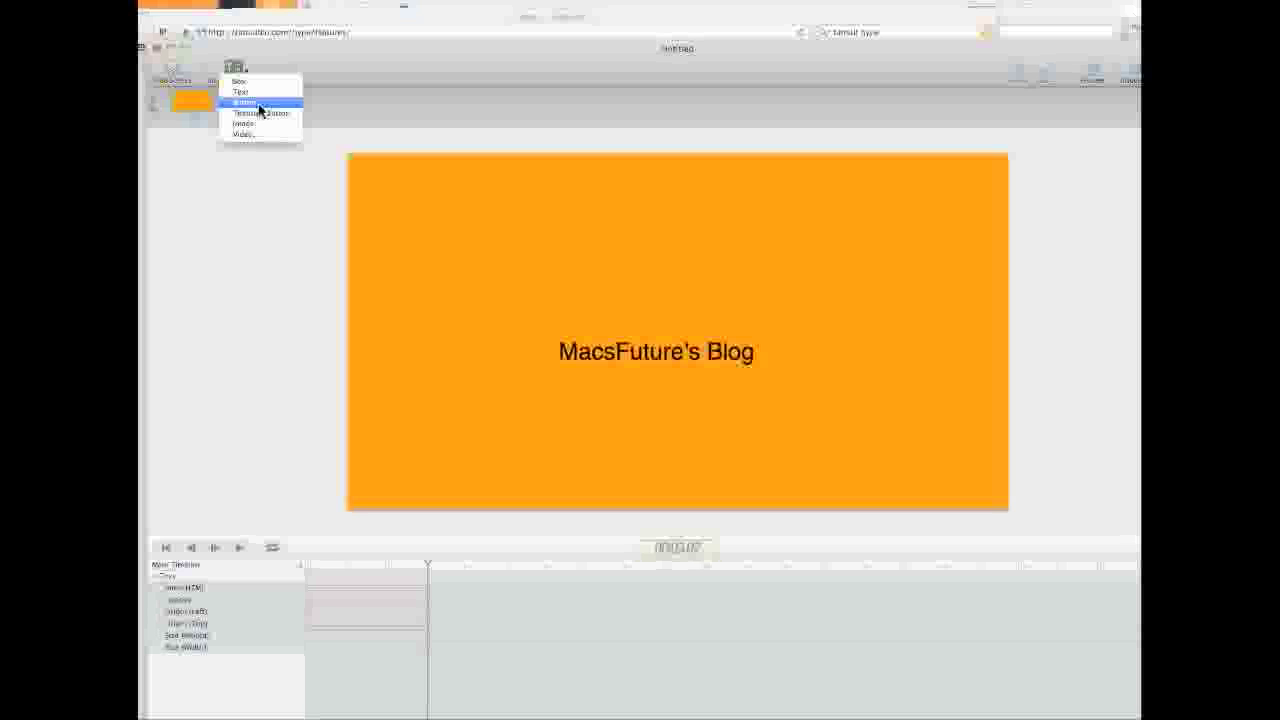
{"action": "left_click", "coordinate": [258, 105]}
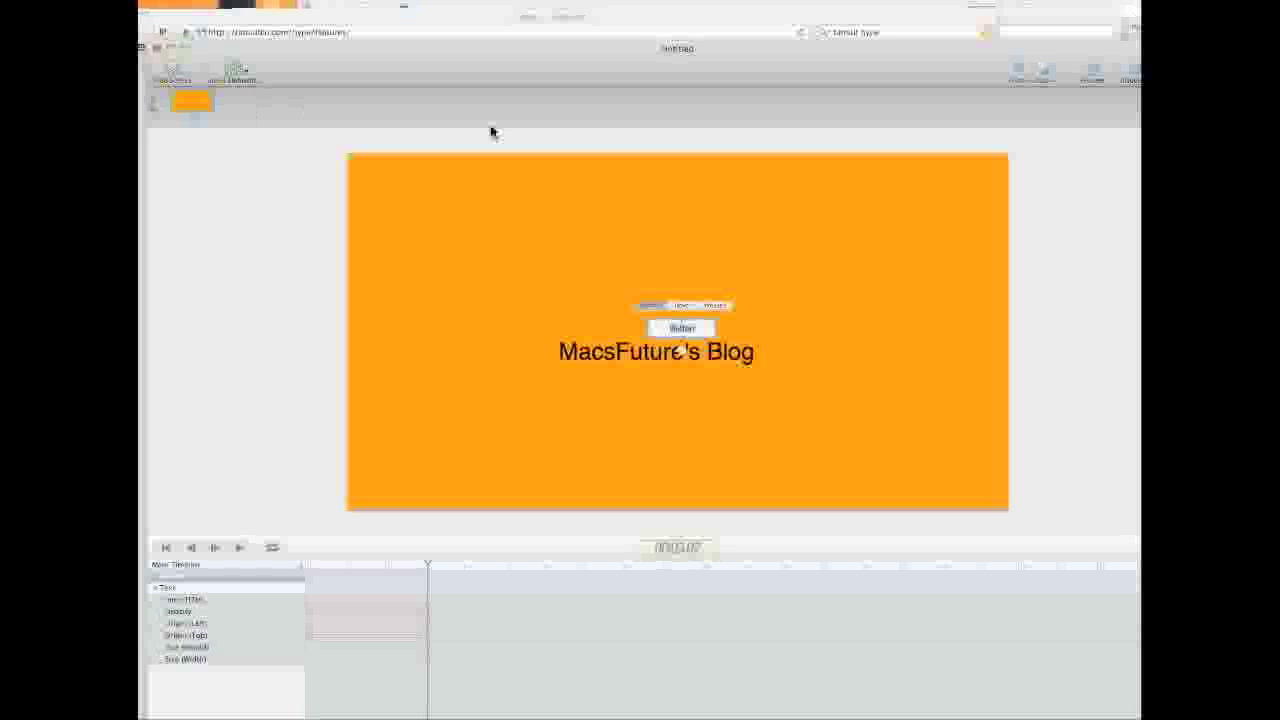
{"action": "left_click_drag", "start_coordinate": [683, 328], "coordinate": [888, 440]}
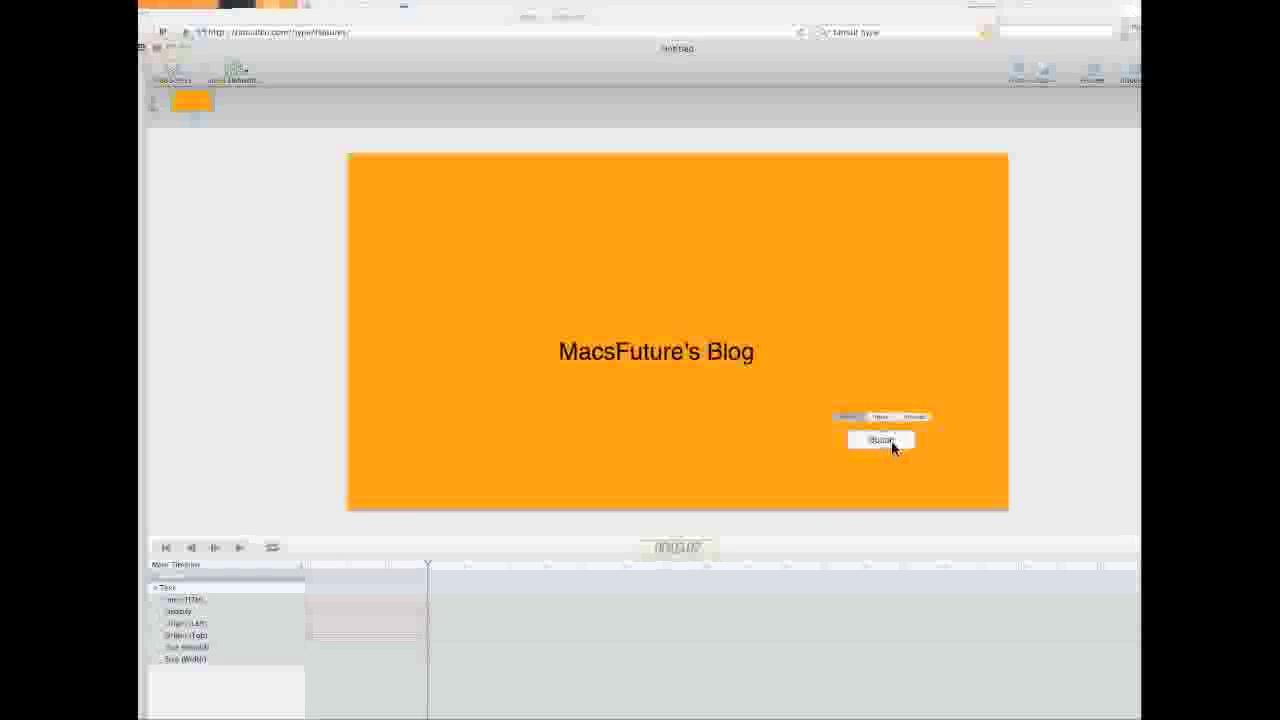
{"action": "double_click", "coordinate": [900, 446]}
{"action": "left_click", "coordinate": [911, 357]}
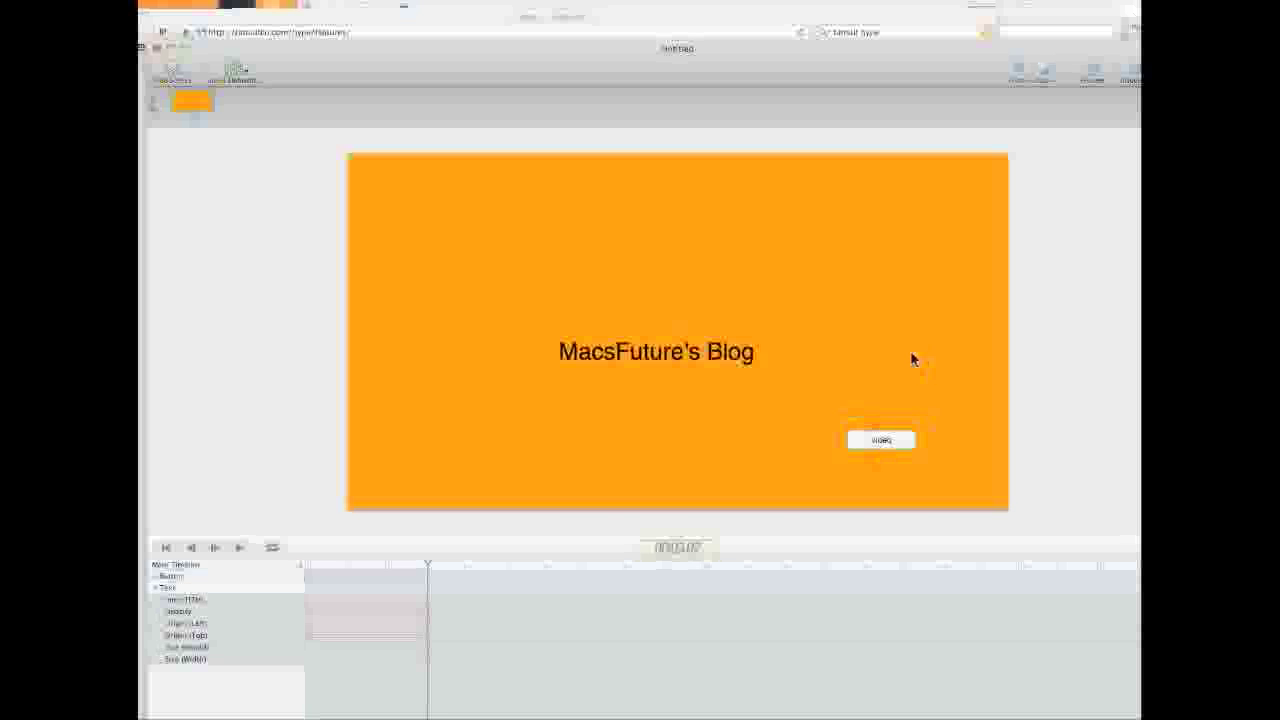
- Fill the Video button with Yellow from the Apple palette, close the color picker and deselect the button
{"action": "left_click", "coordinate": [877, 439]}
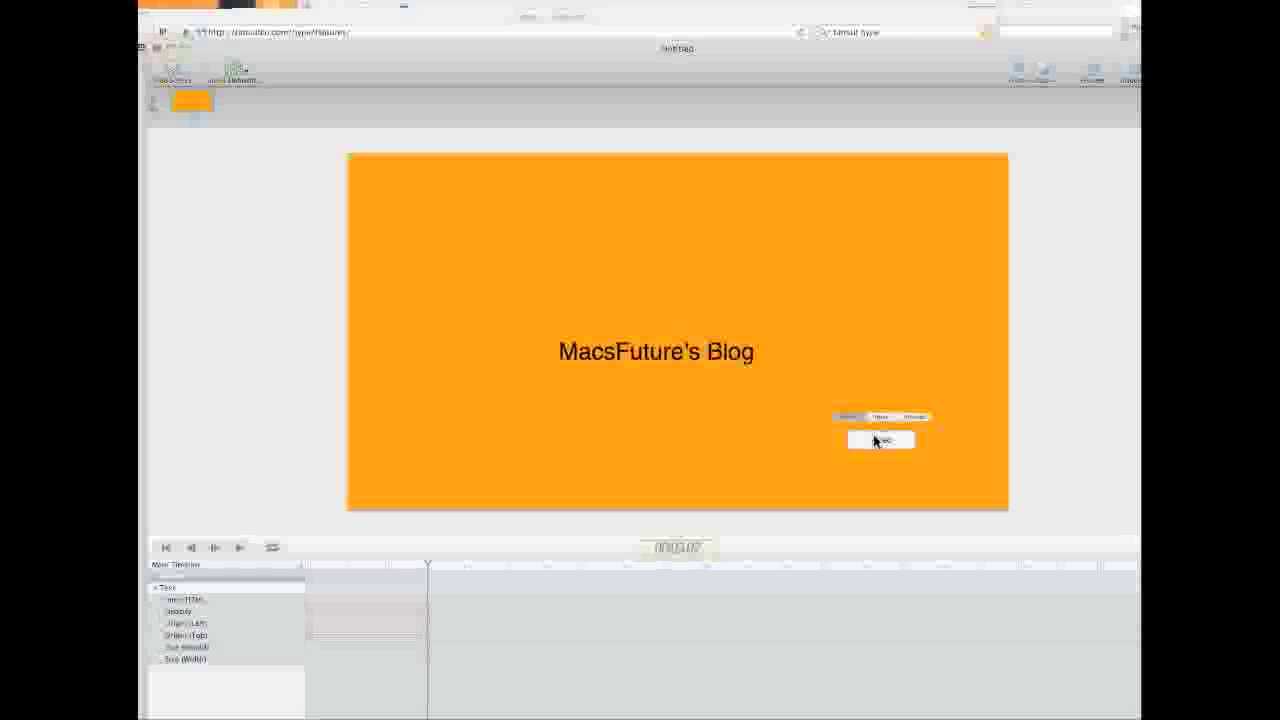
{"action": "left_click", "coordinate": [840, 405]}
{"action": "left_click", "coordinate": [872, 439]}
{"action": "left_click", "coordinate": [1133, 75]}
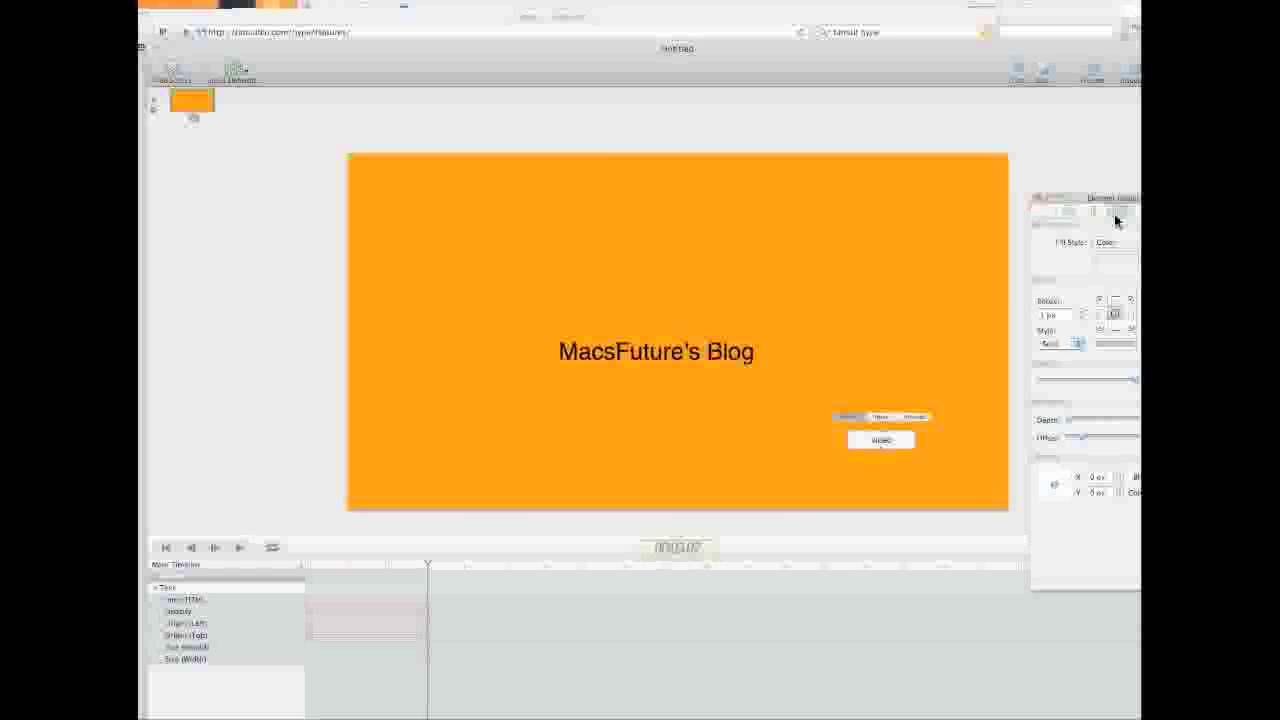
{"action": "left_click", "coordinate": [1137, 246]}
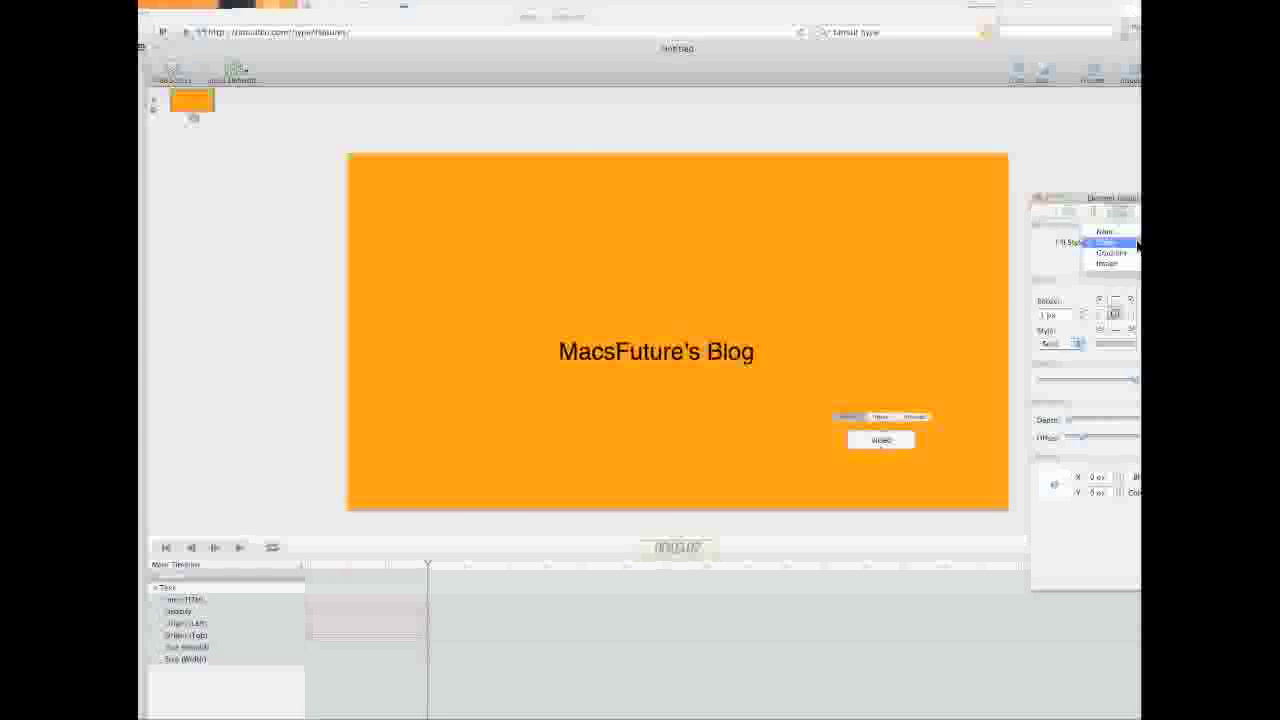
{"action": "left_click", "coordinate": [1137, 244]}
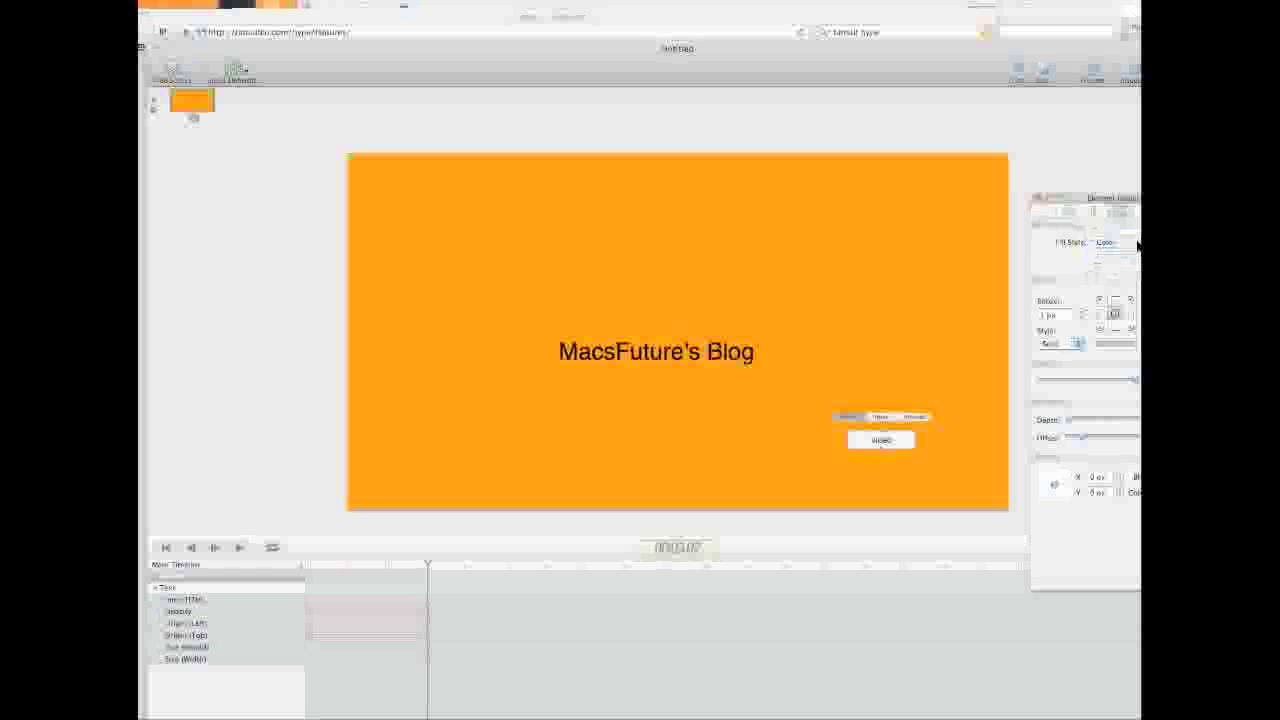
{"action": "left_click", "coordinate": [1120, 261]}
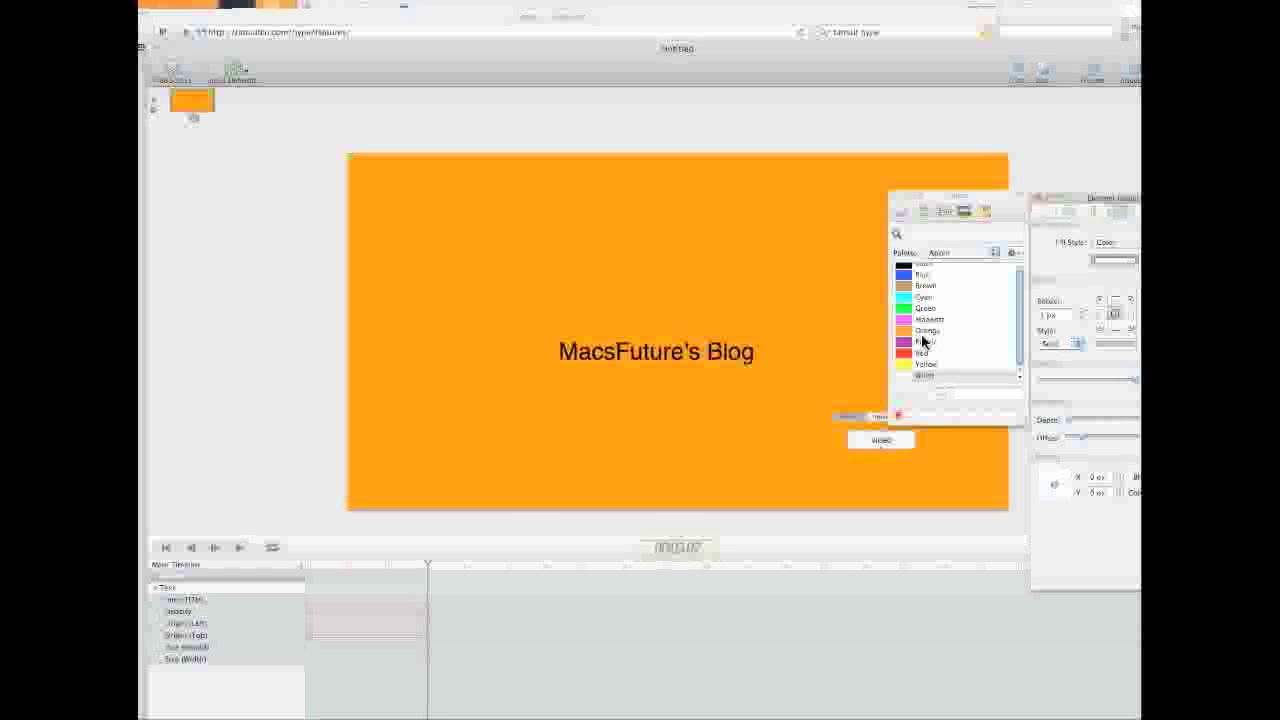
{"action": "left_click", "coordinate": [913, 364]}
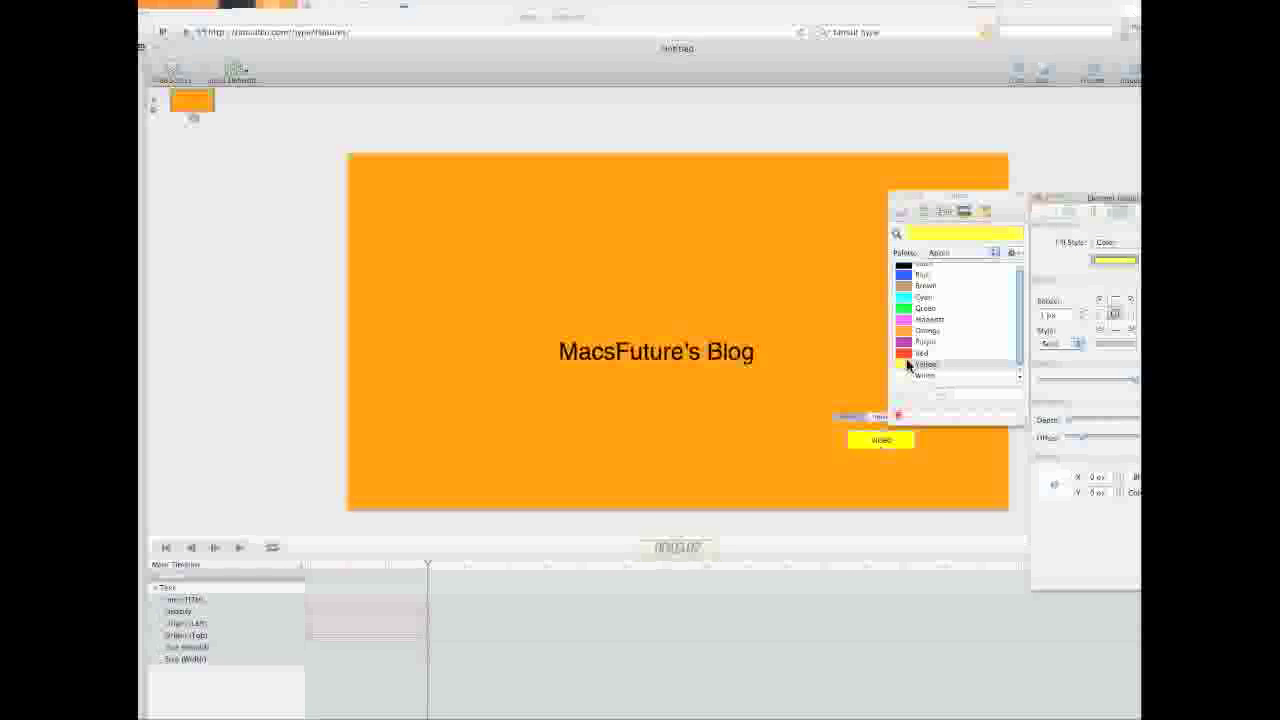
{"action": "left_click", "coordinate": [895, 196]}
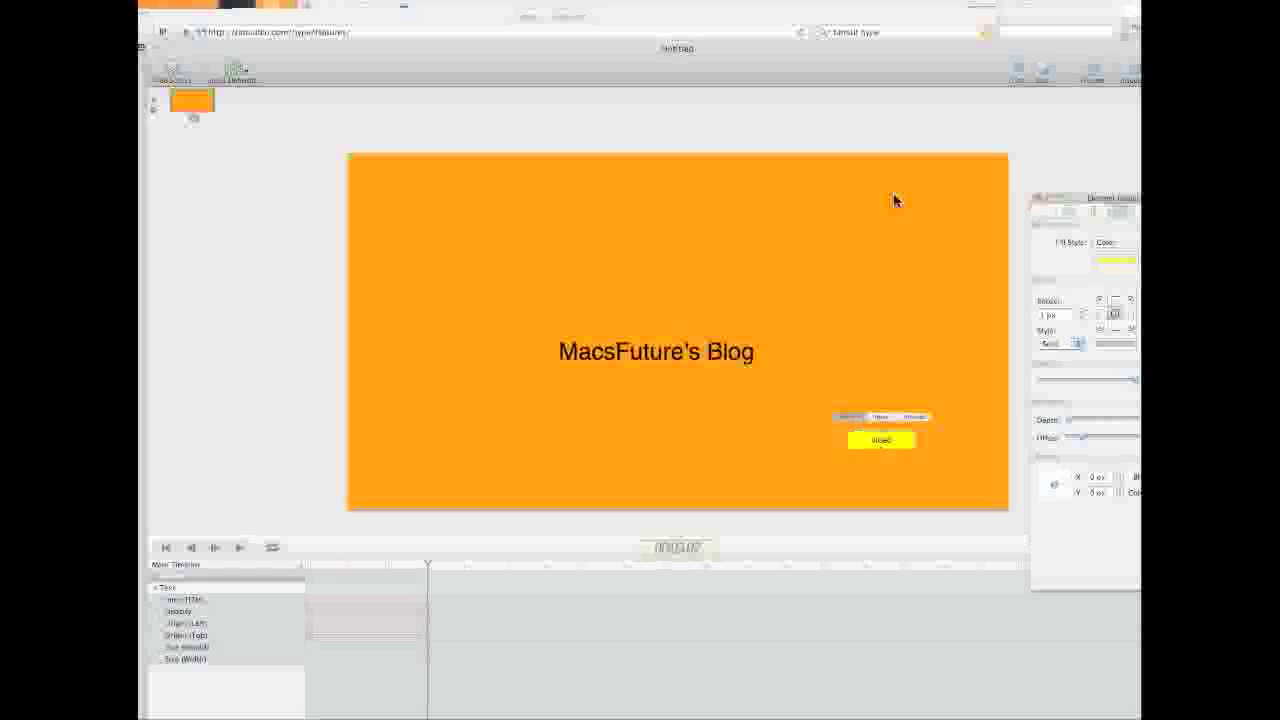
{"action": "left_click", "coordinate": [888, 311]}
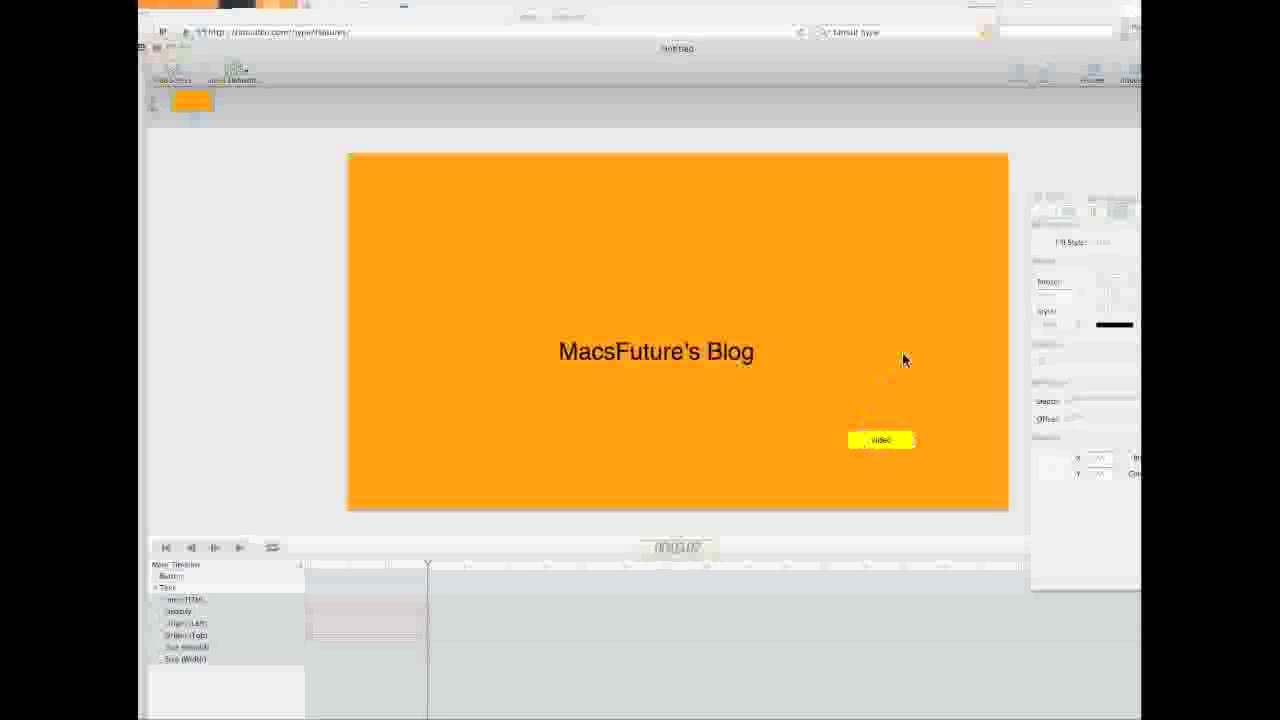
{"action": "left_click", "coordinate": [881, 438]}
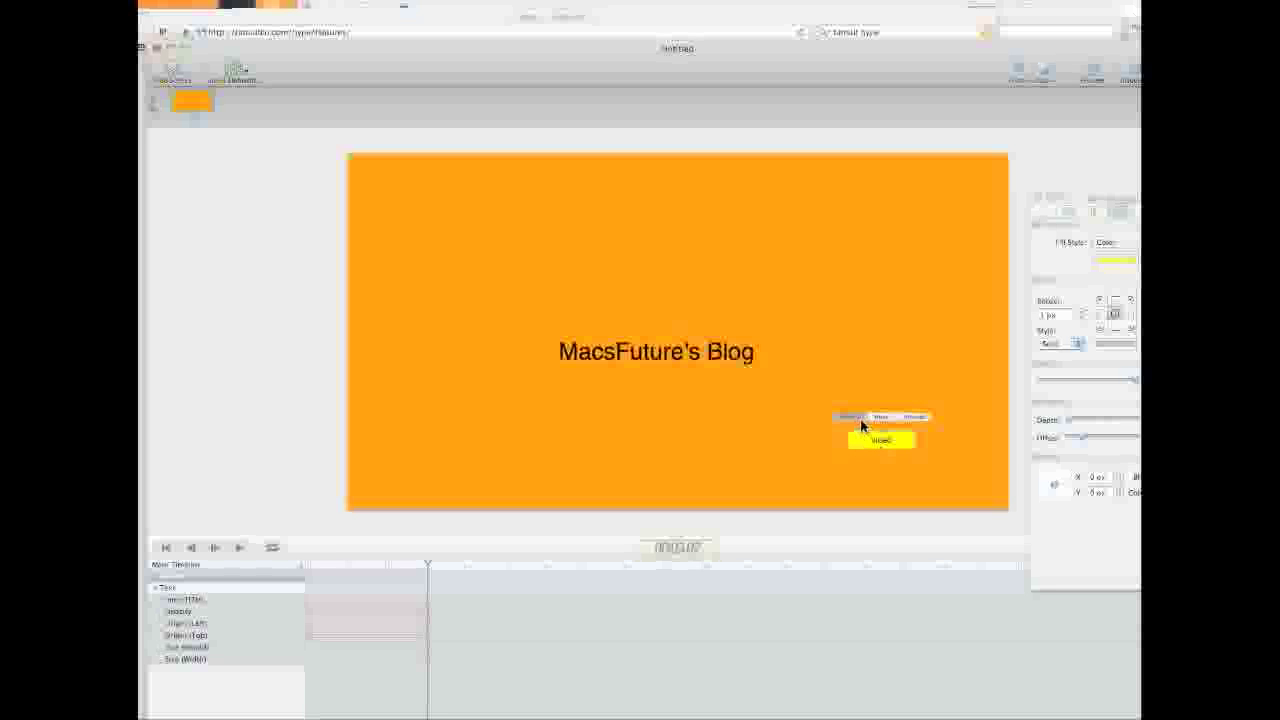
{"action": "left_click", "coordinate": [891, 355]}
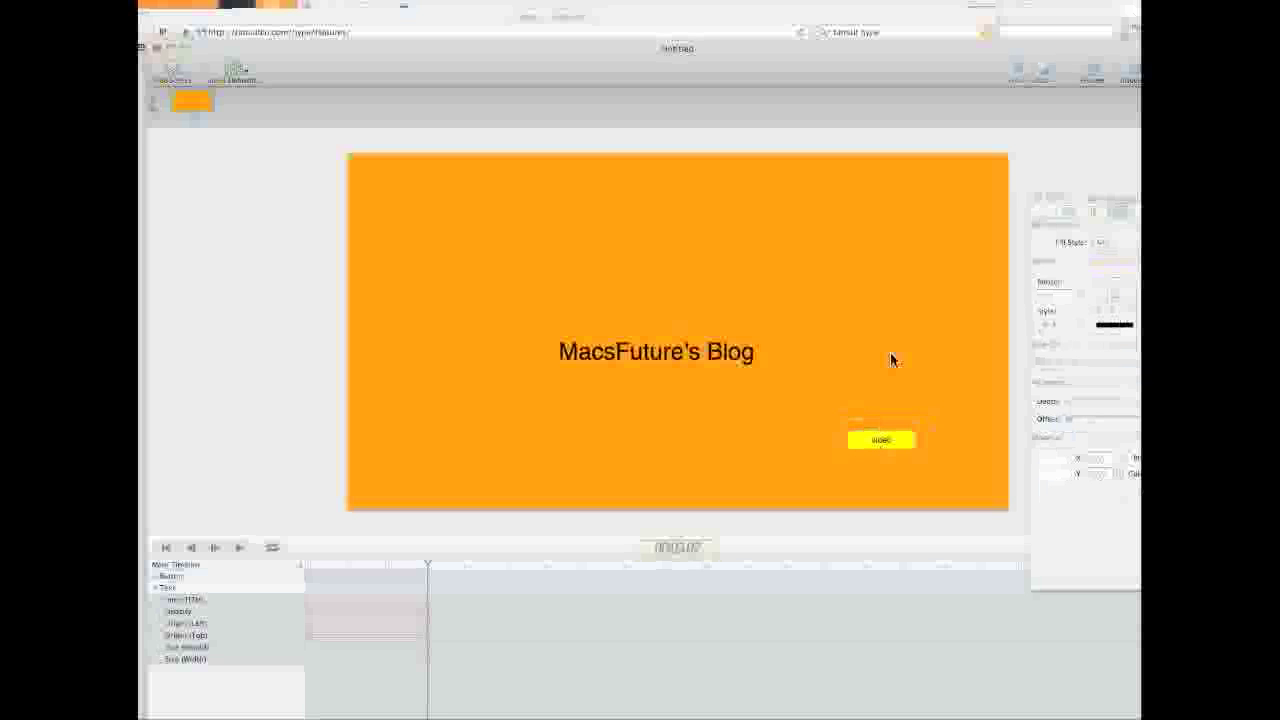
{"action": "left_click", "coordinate": [894, 437]}
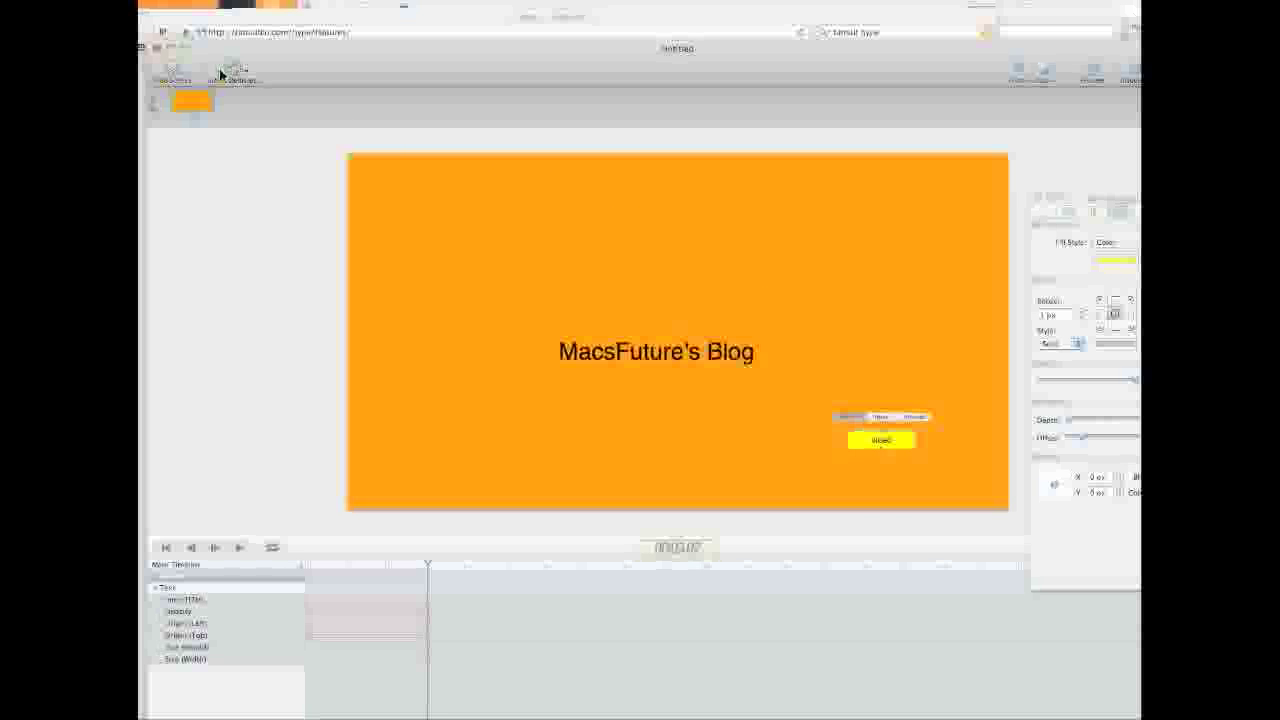
{"action": "left_click", "coordinate": [154, 103]}
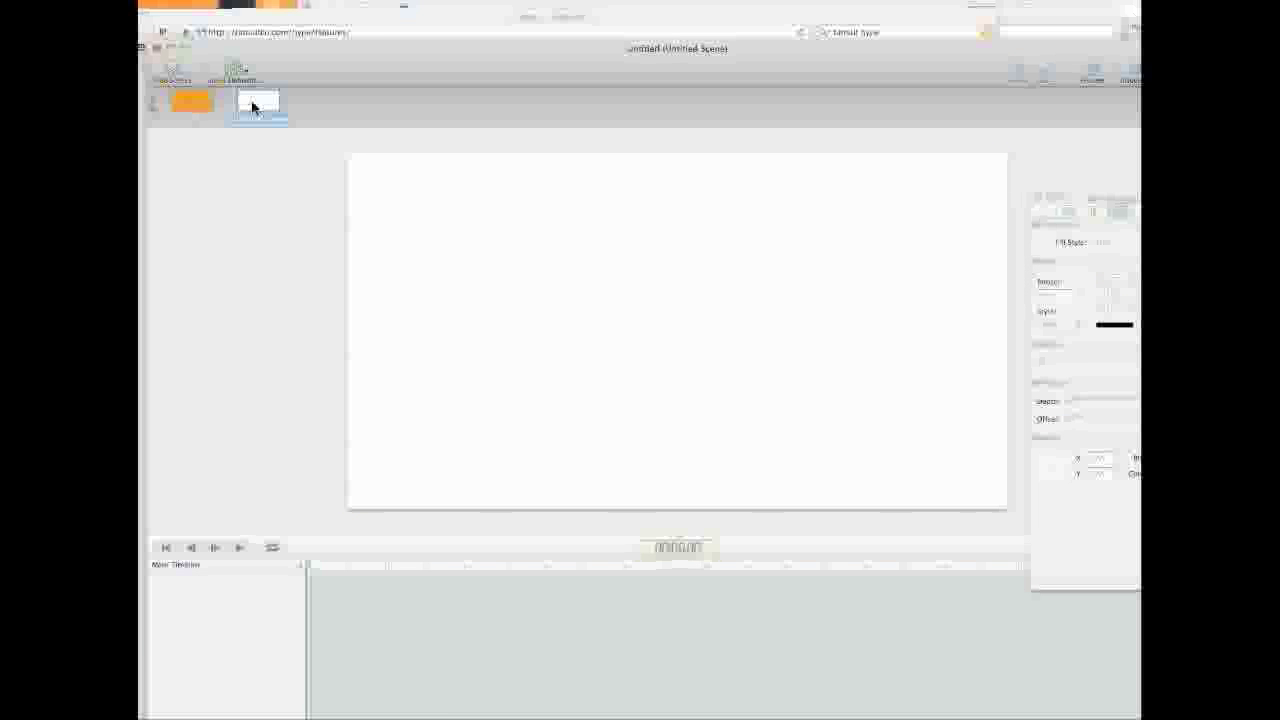
{"action": "key", "text": "Delete"}
- Duplicate the orange scene including its animations and rename the copy as 2
{"action": "left_click", "coordinate": [153, 109]}
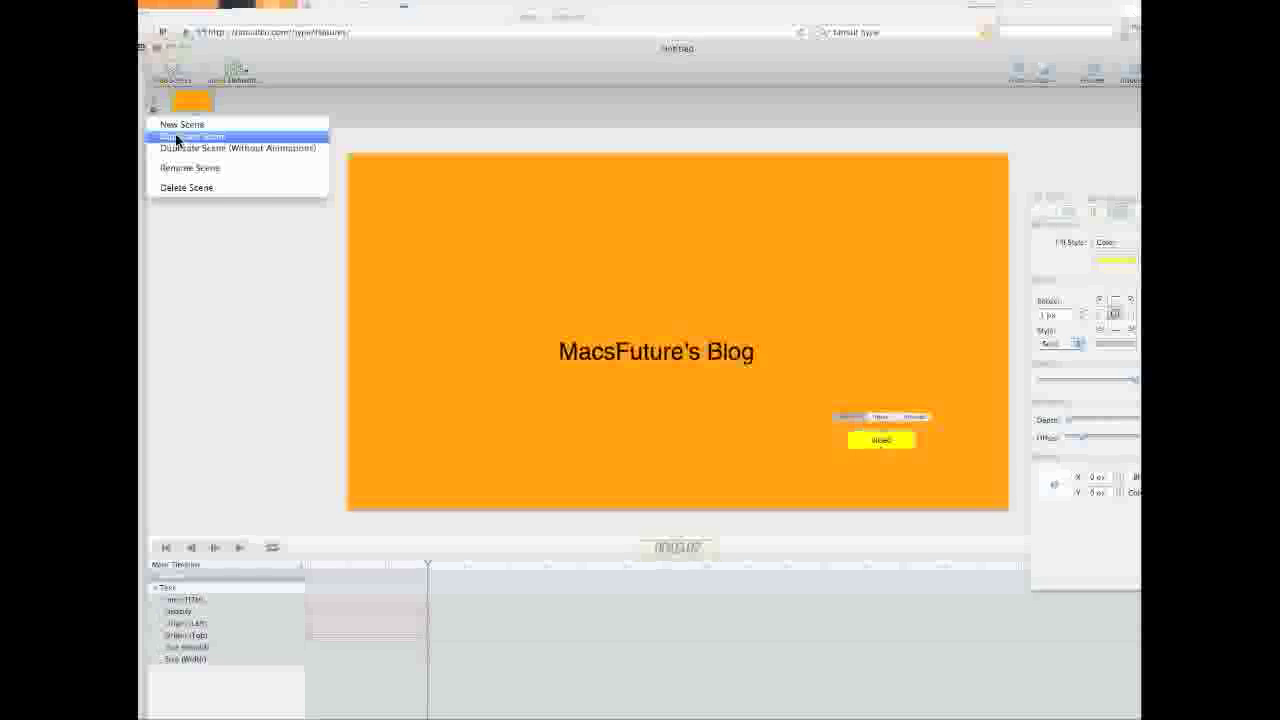
{"action": "left_click", "coordinate": [177, 137]}
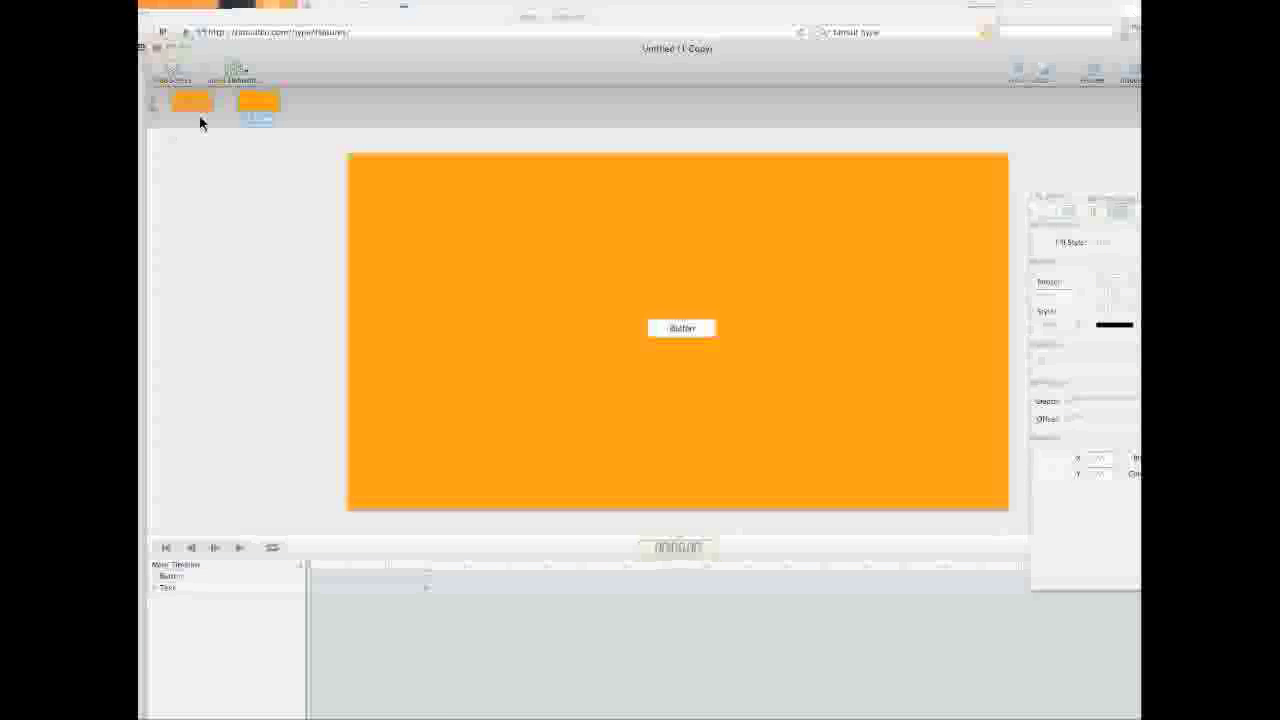
{"action": "double_click", "coordinate": [262, 118]}
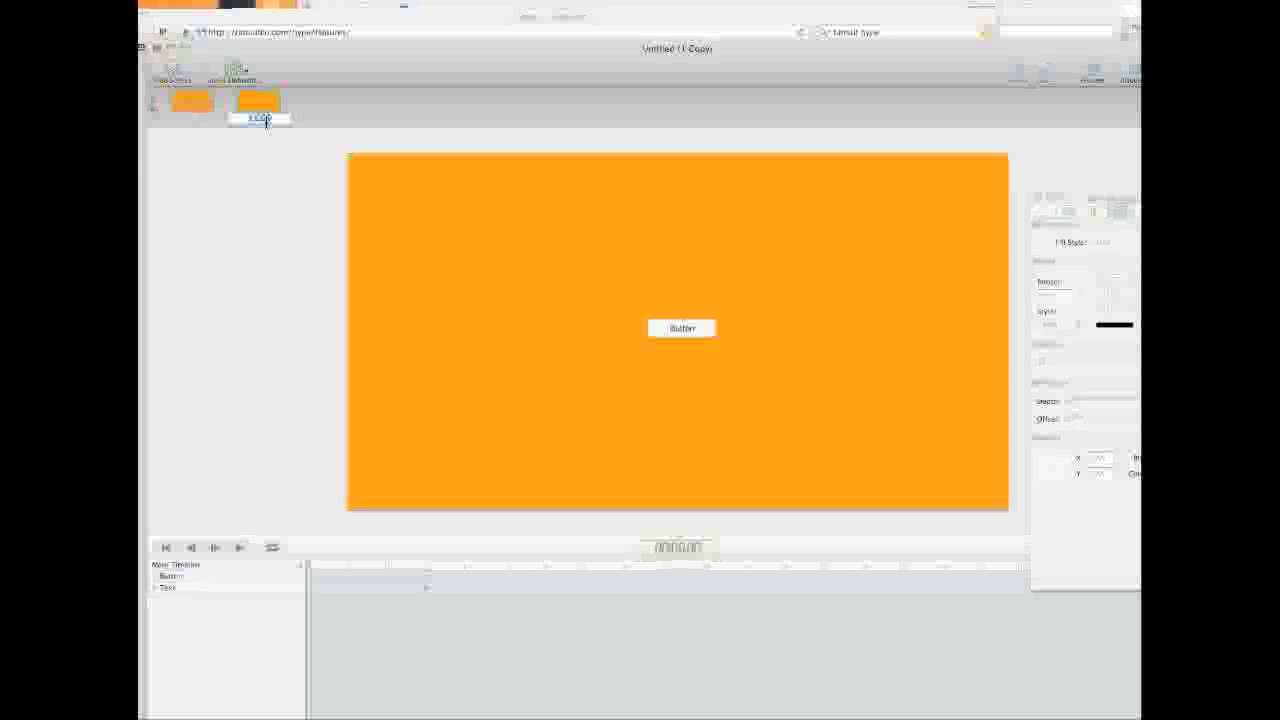
{"action": "type", "text": "2"}
{"action": "left_click", "coordinate": [389, 105]}
- Delete the Video button and the blog title from the duplicated scene, keeping only its orange background
{"action": "left_click", "coordinate": [709, 328]}
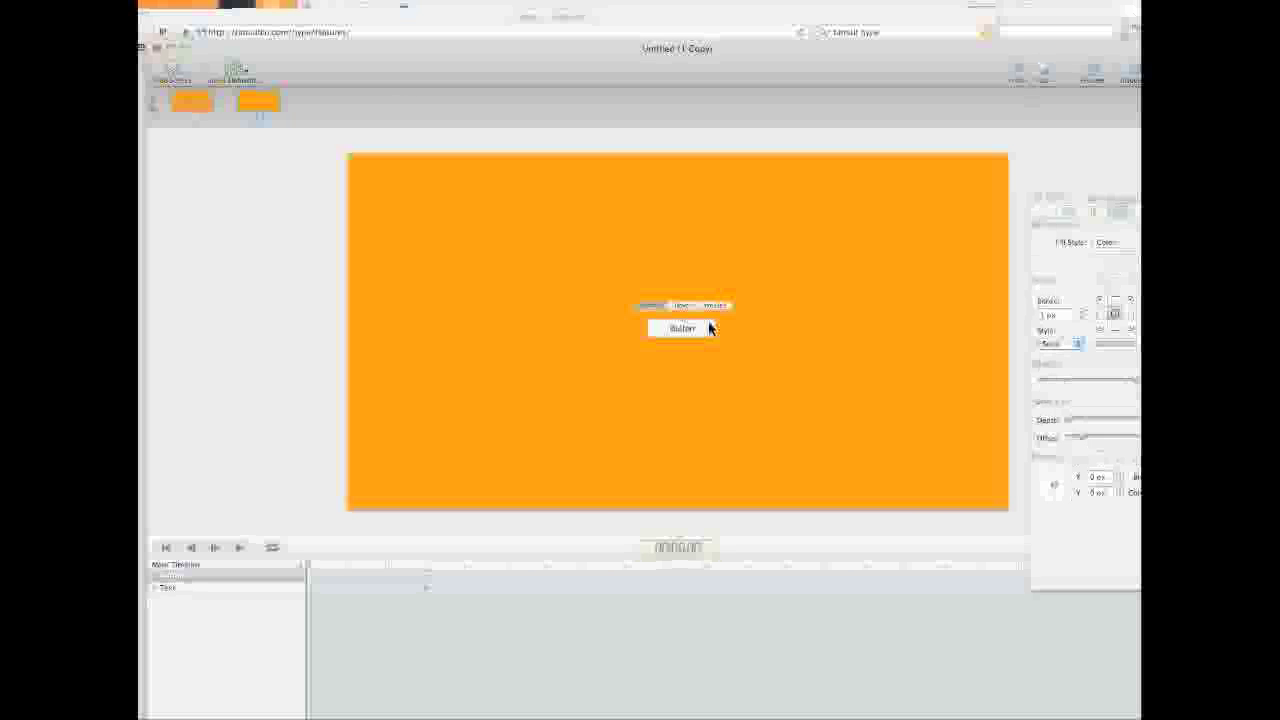
{"action": "left_click", "coordinate": [237, 549]}
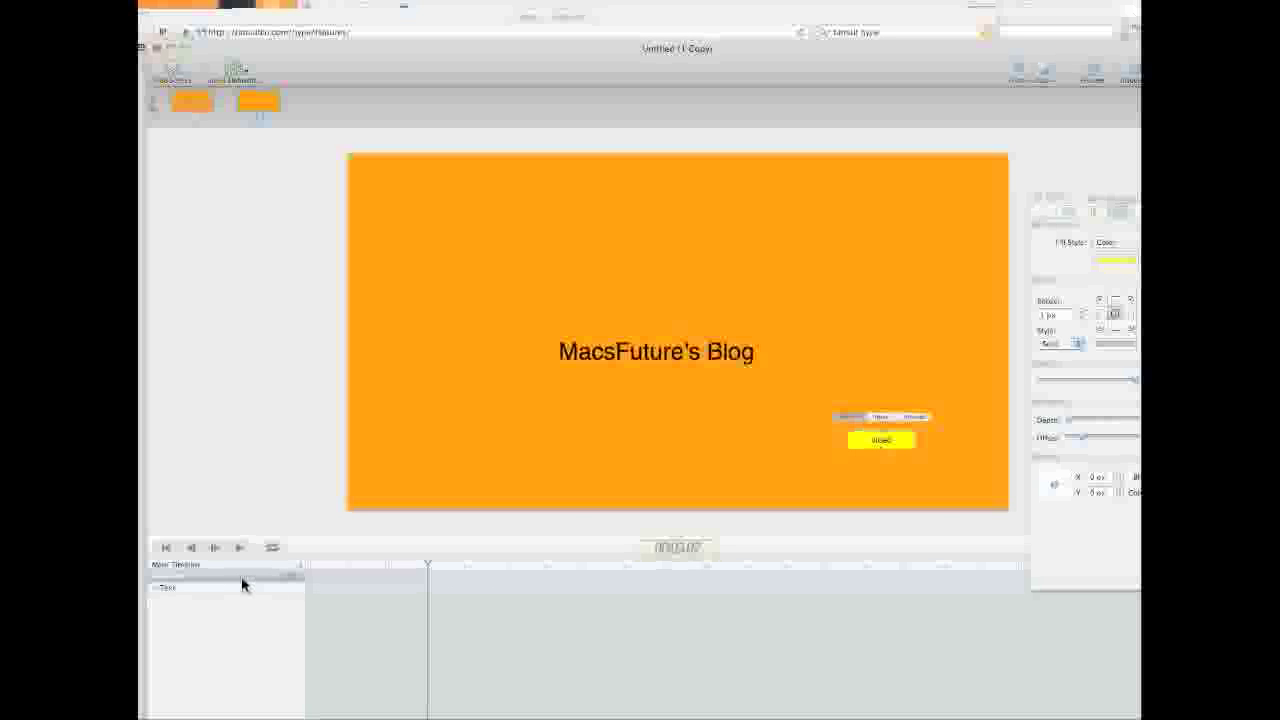
{"action": "key", "text": "Delete"}
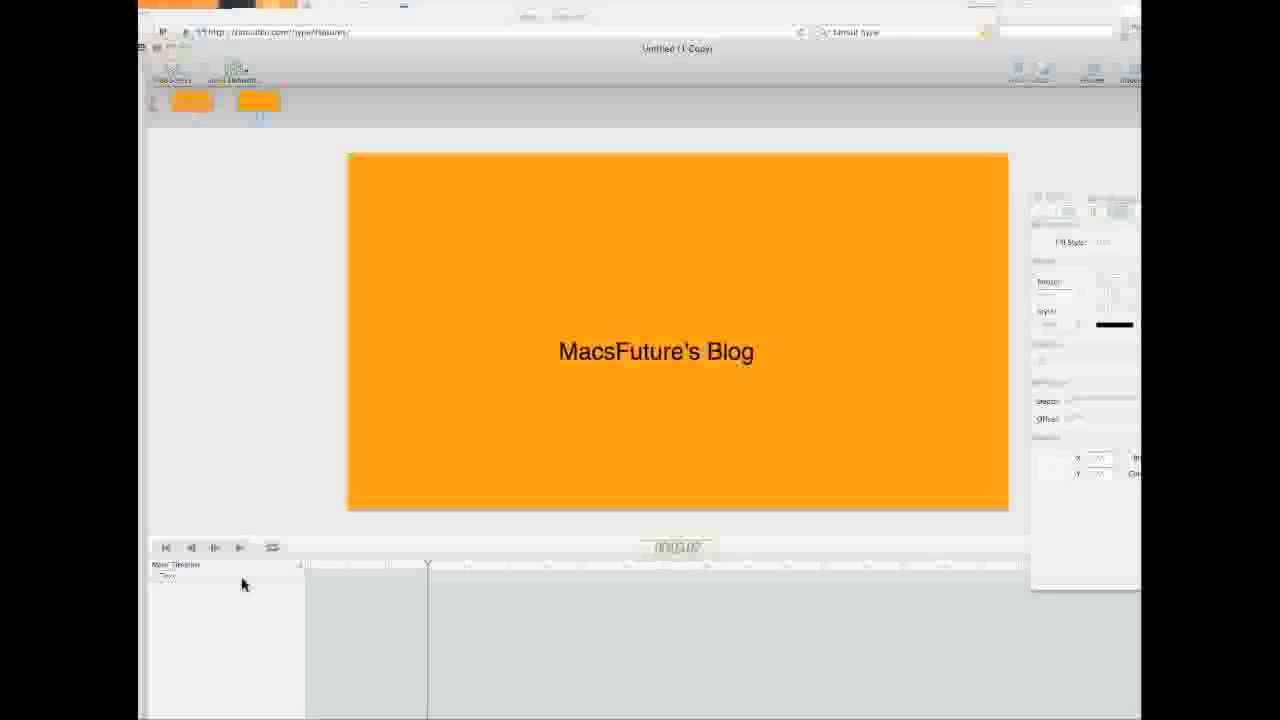
{"action": "left_click", "coordinate": [231, 577]}
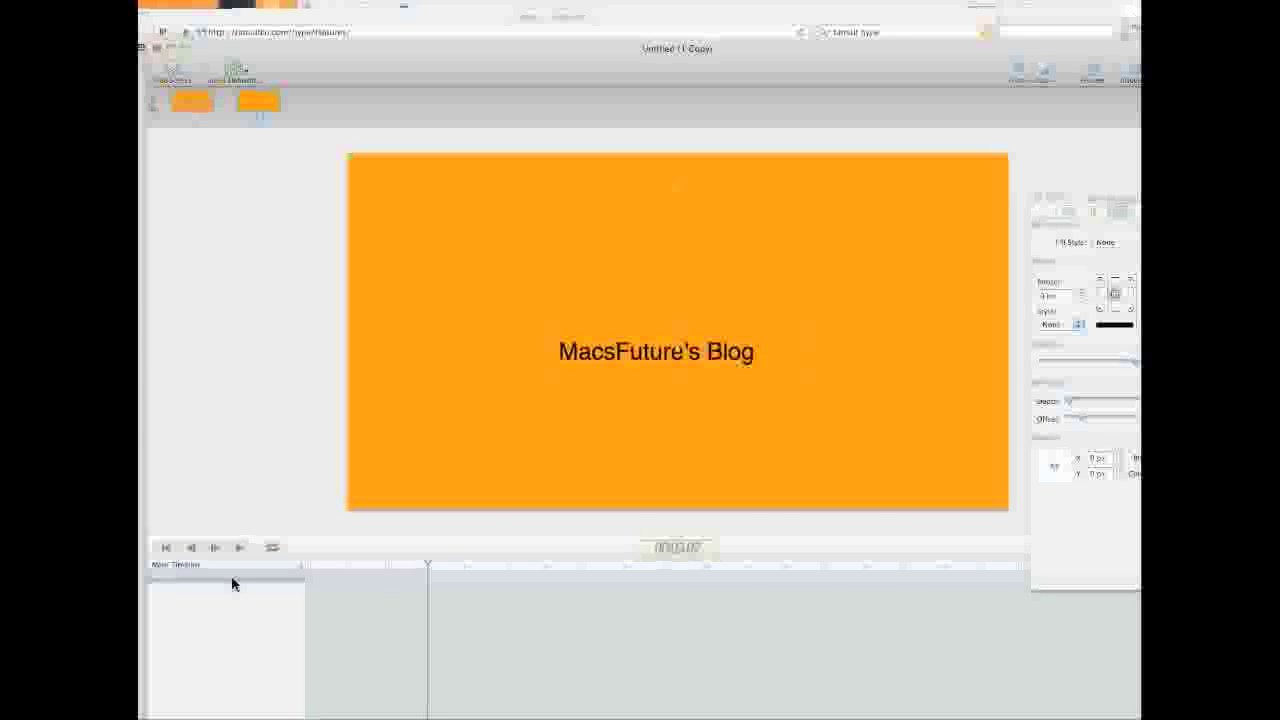
{"action": "key", "text": "Delete"}
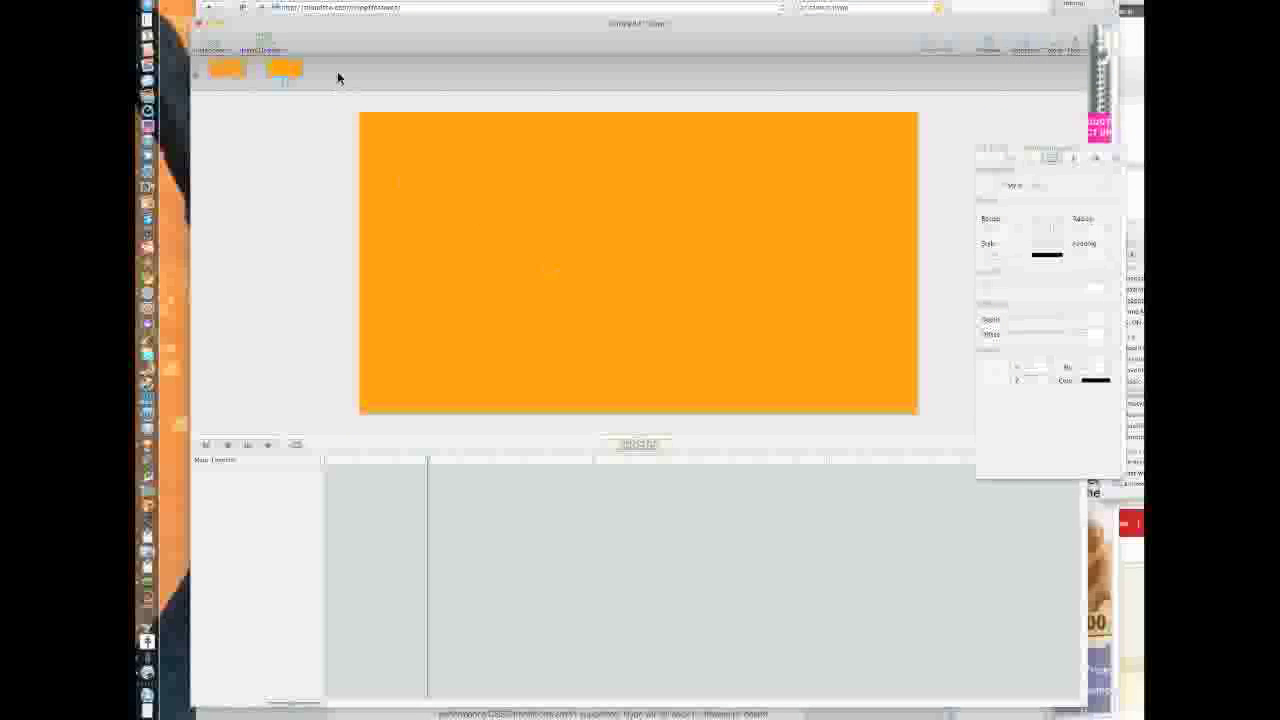
- Insert a movie file from the Downloads folder as a video element and nudge it near the middle of the second scene
{"action": "left_click", "coordinate": [275, 40]}
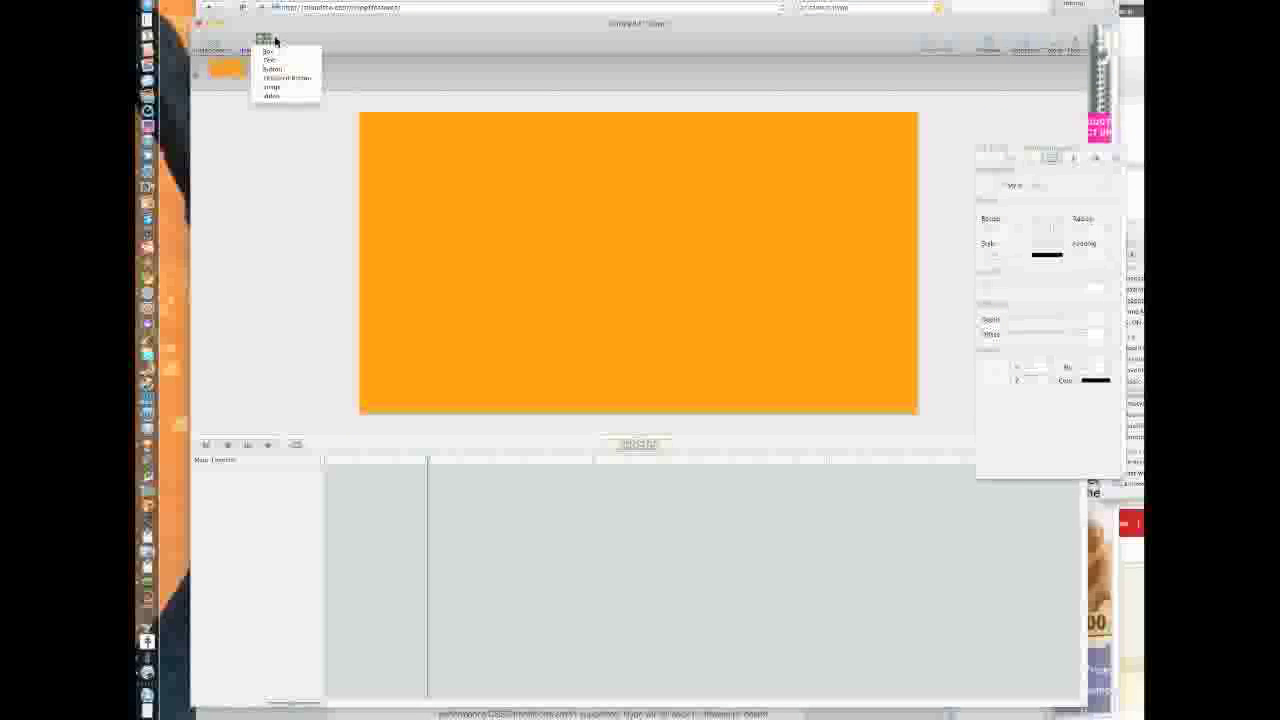
{"action": "left_click", "coordinate": [286, 97]}
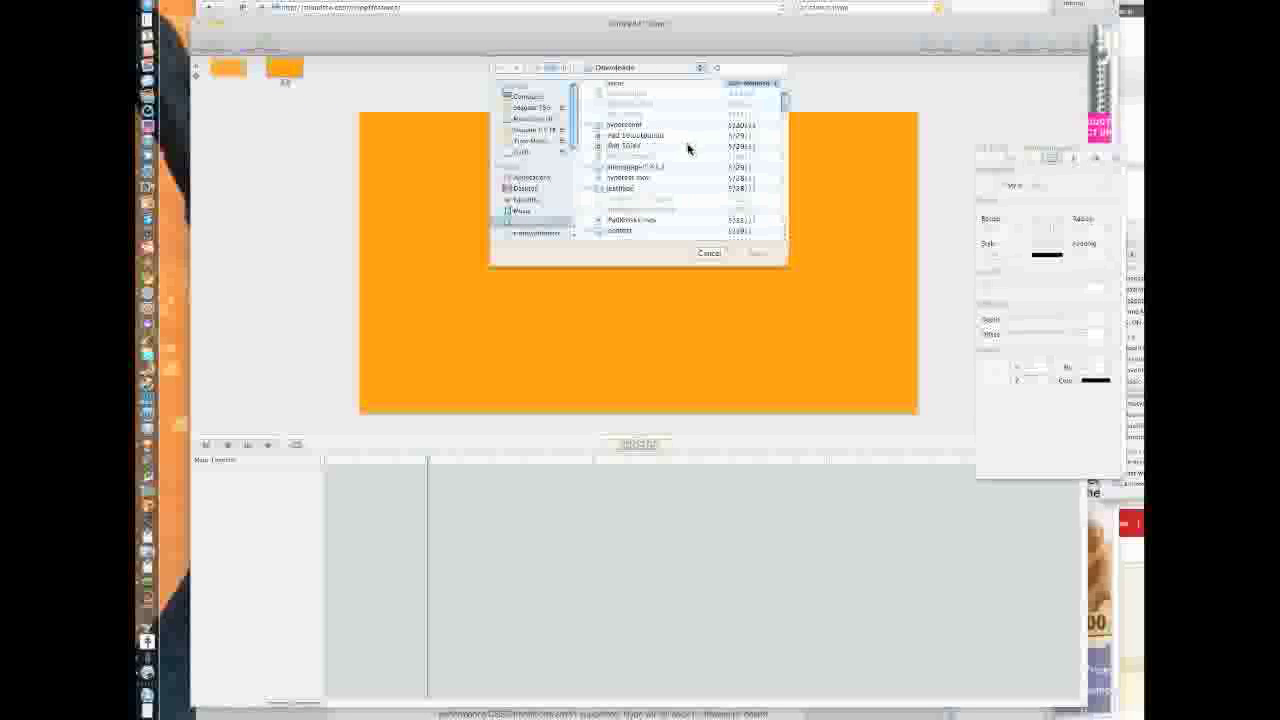
{"action": "left_click", "coordinate": [642, 220]}
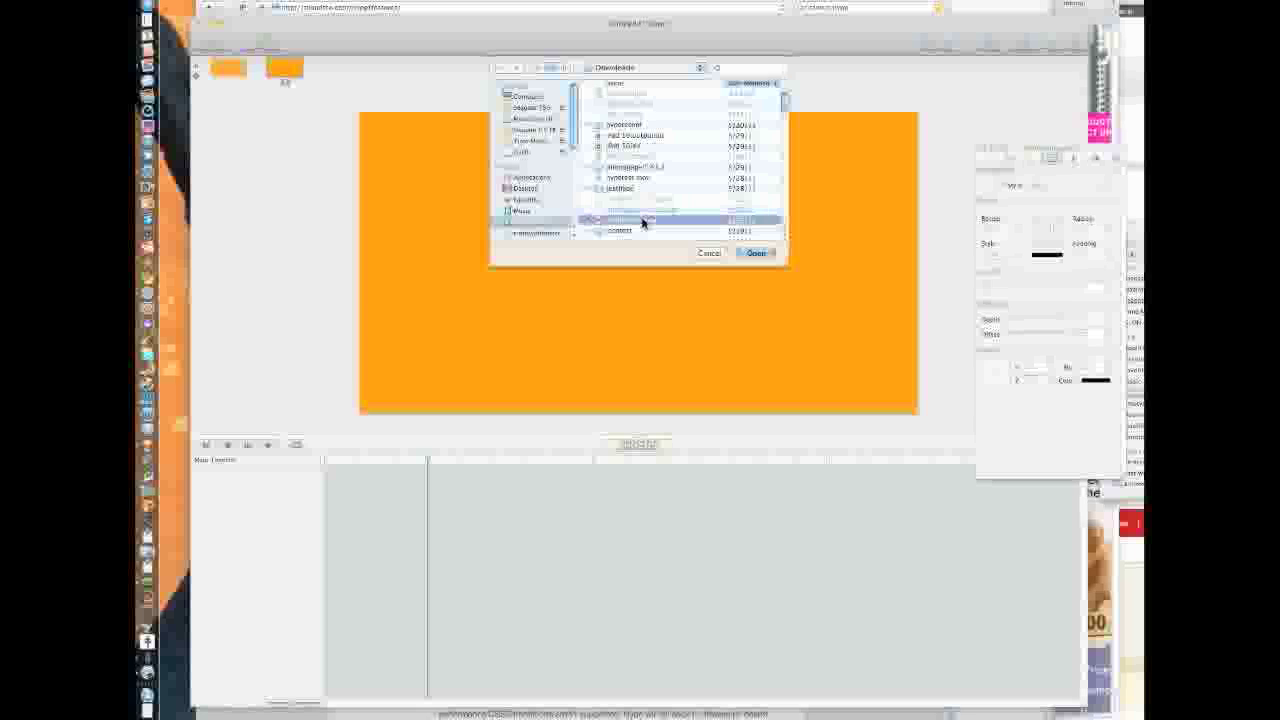
{"action": "left_click", "coordinate": [757, 256]}
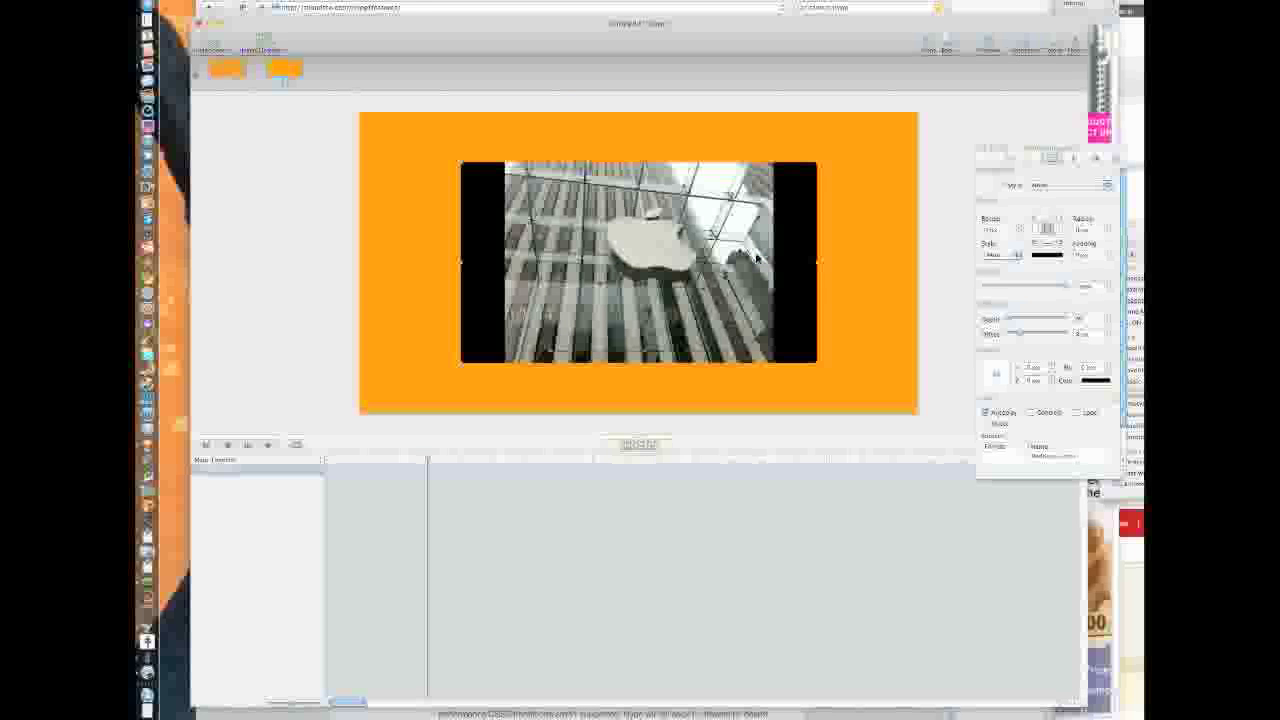
{"action": "left_click_drag", "start_coordinate": [652, 244], "coordinate": [648, 243]}
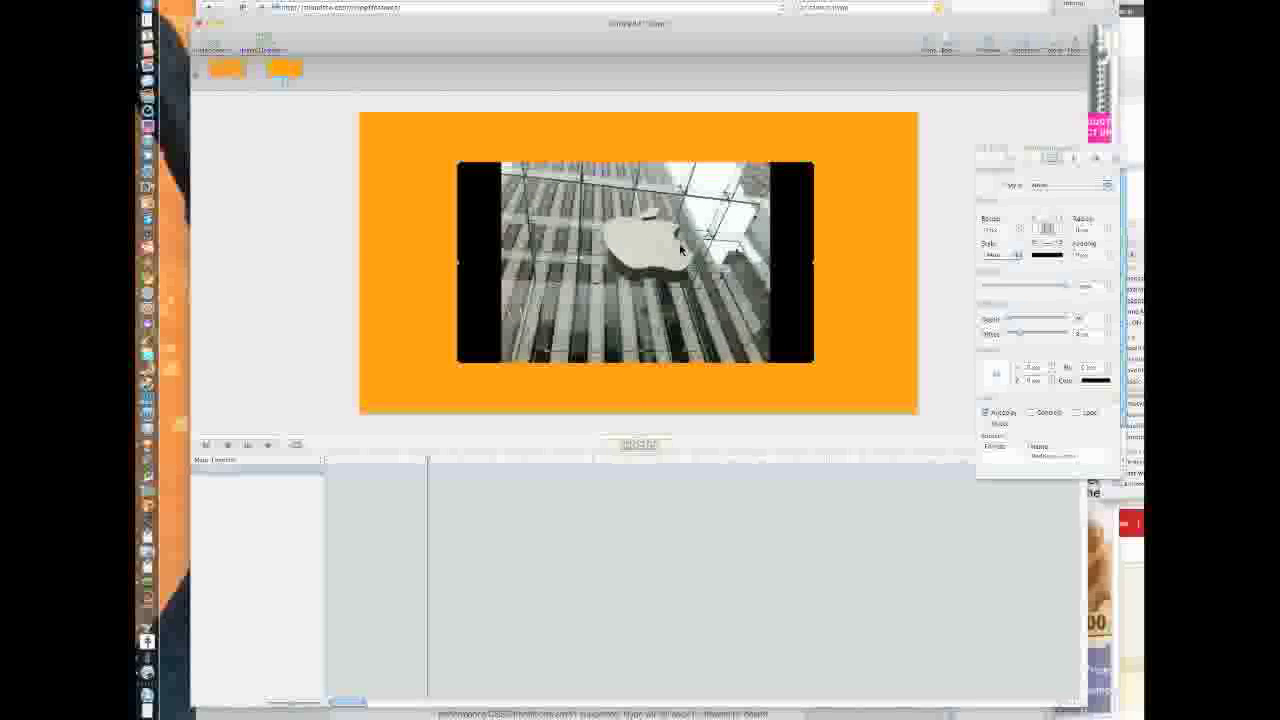
{"action": "left_click_drag", "start_coordinate": [1034, 145], "coordinate": [1000, 138]}
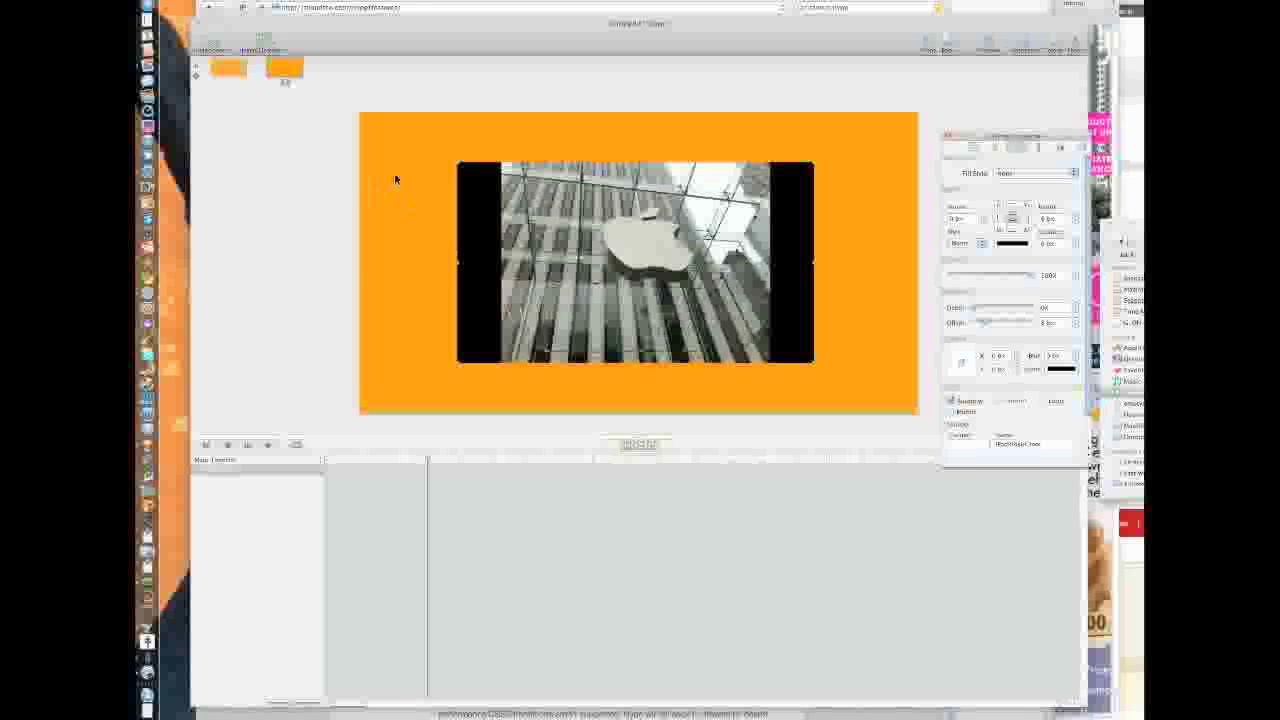
- Select the yellow Video button in the first scene and set its mouse click action to Jump to Scene
{"action": "left_click", "coordinate": [234, 74]}
{"action": "left_click", "coordinate": [237, 72]}
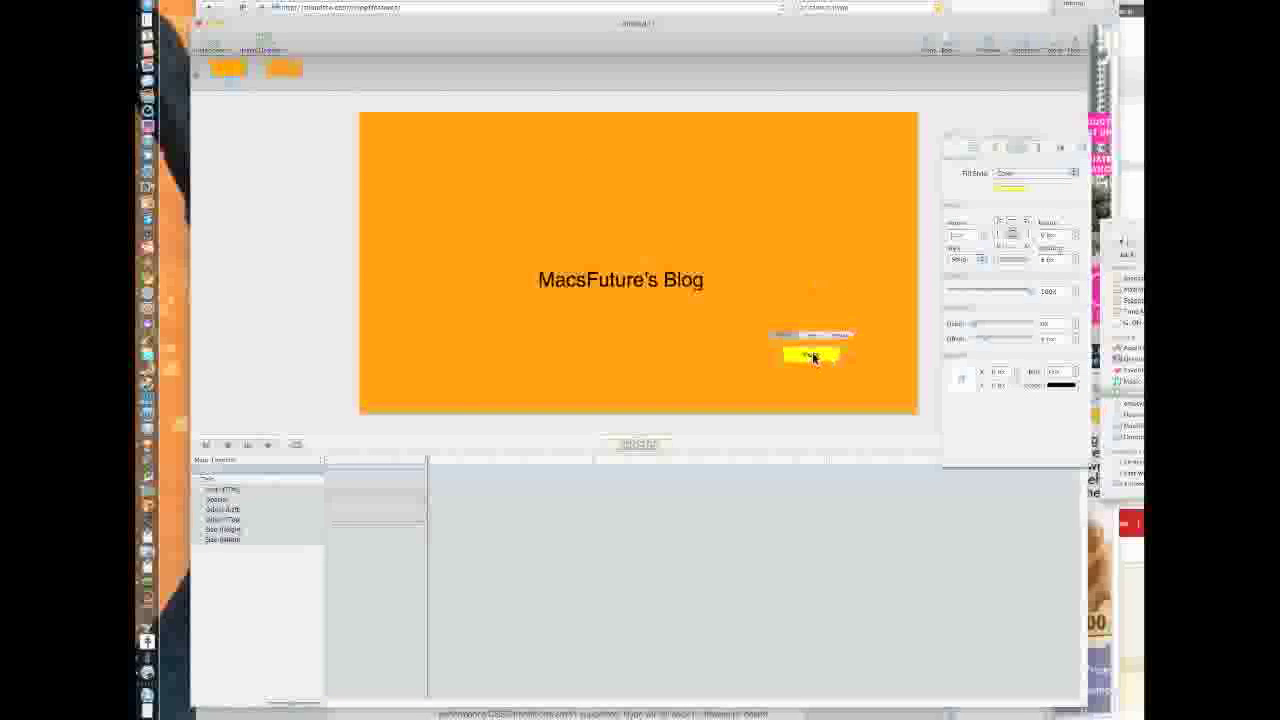
{"action": "left_click", "coordinate": [1061, 148]}
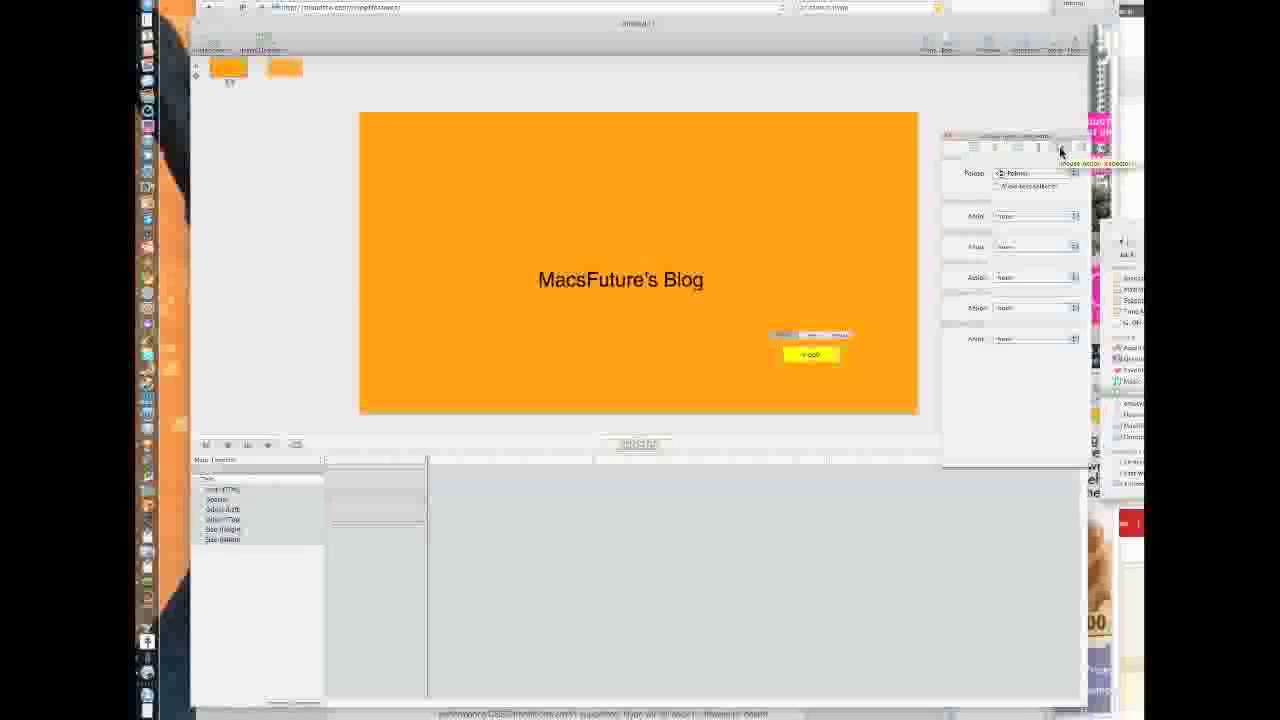
{"action": "left_click", "coordinate": [822, 354]}
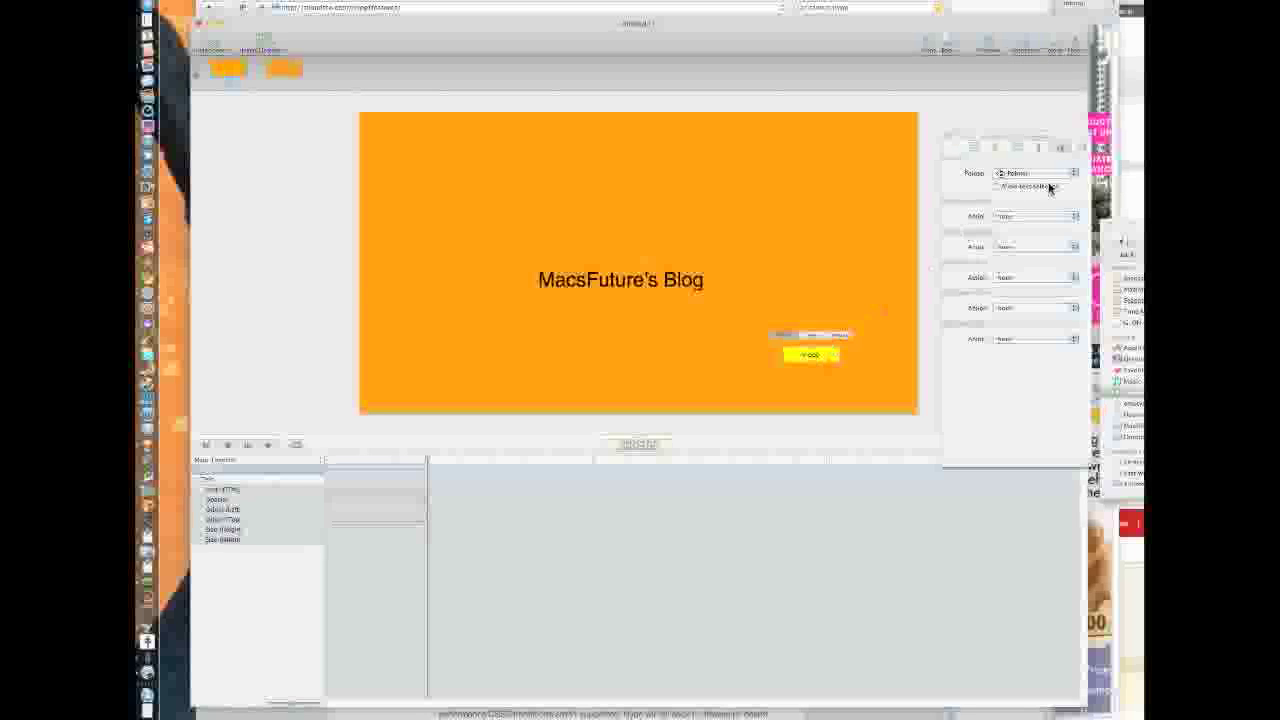
{"action": "left_click", "coordinate": [1062, 146]}
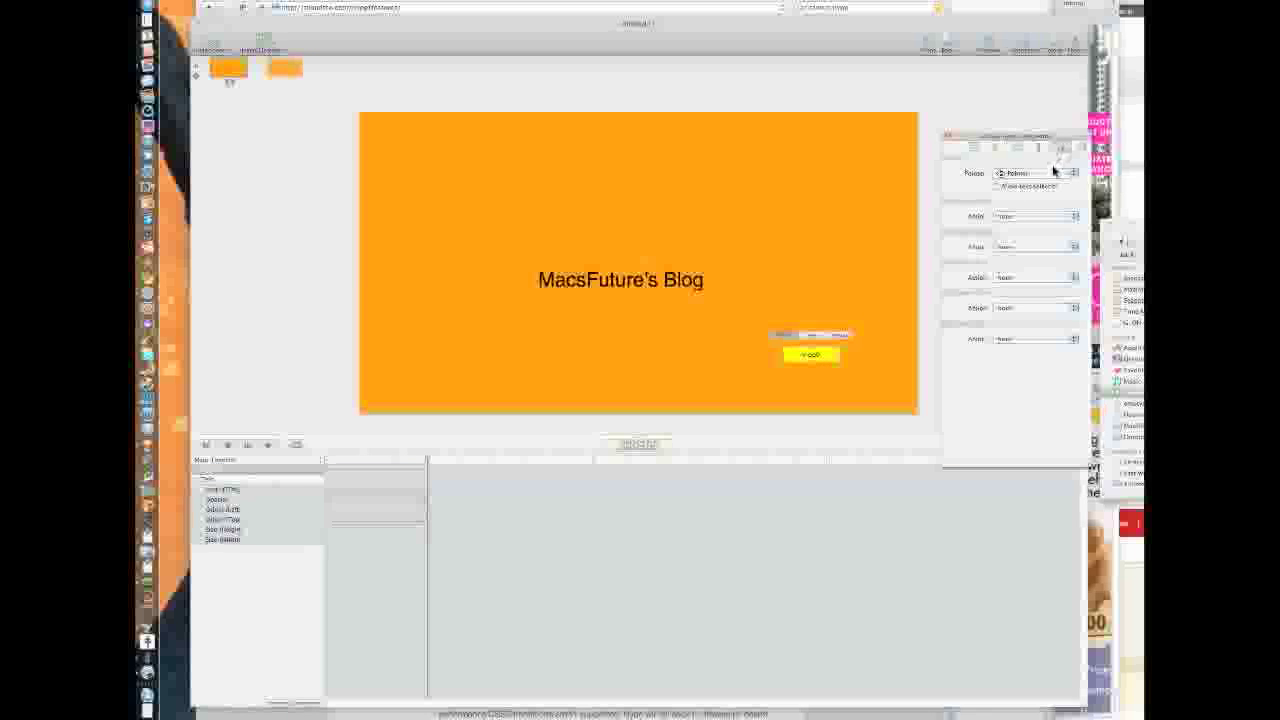
{"action": "left_click", "coordinate": [1025, 216]}
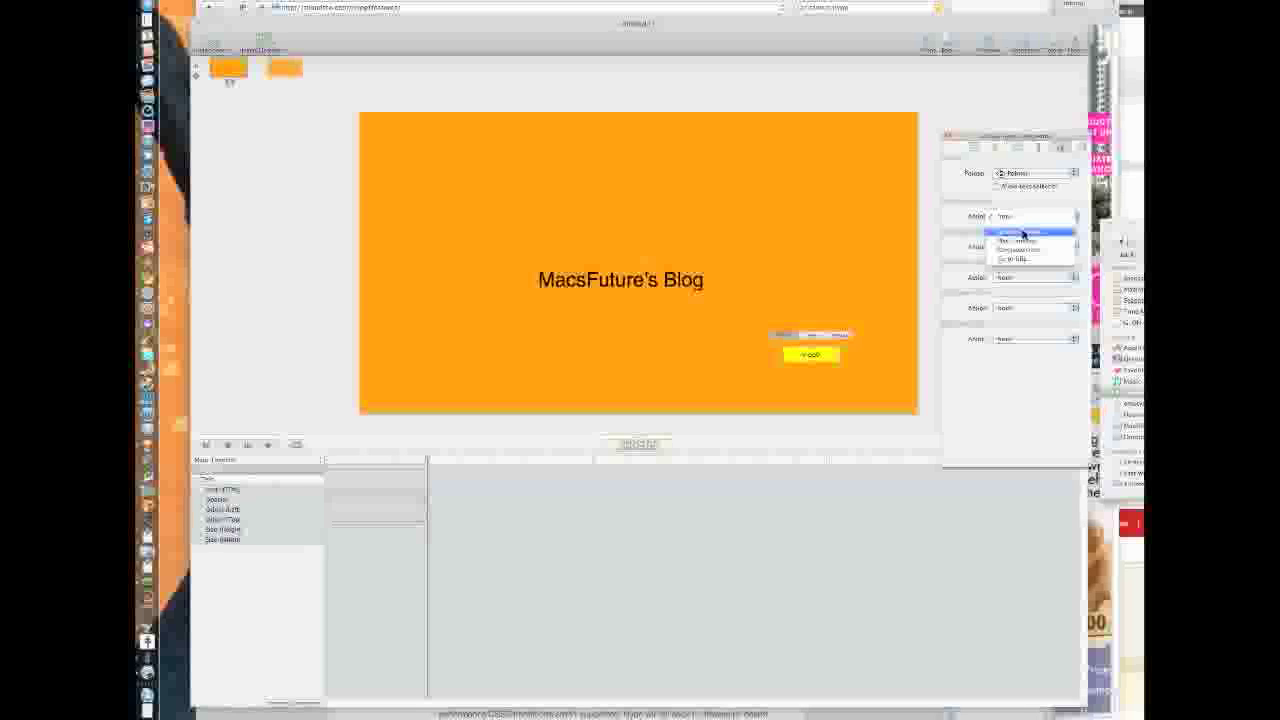
{"action": "left_click", "coordinate": [1023, 233]}
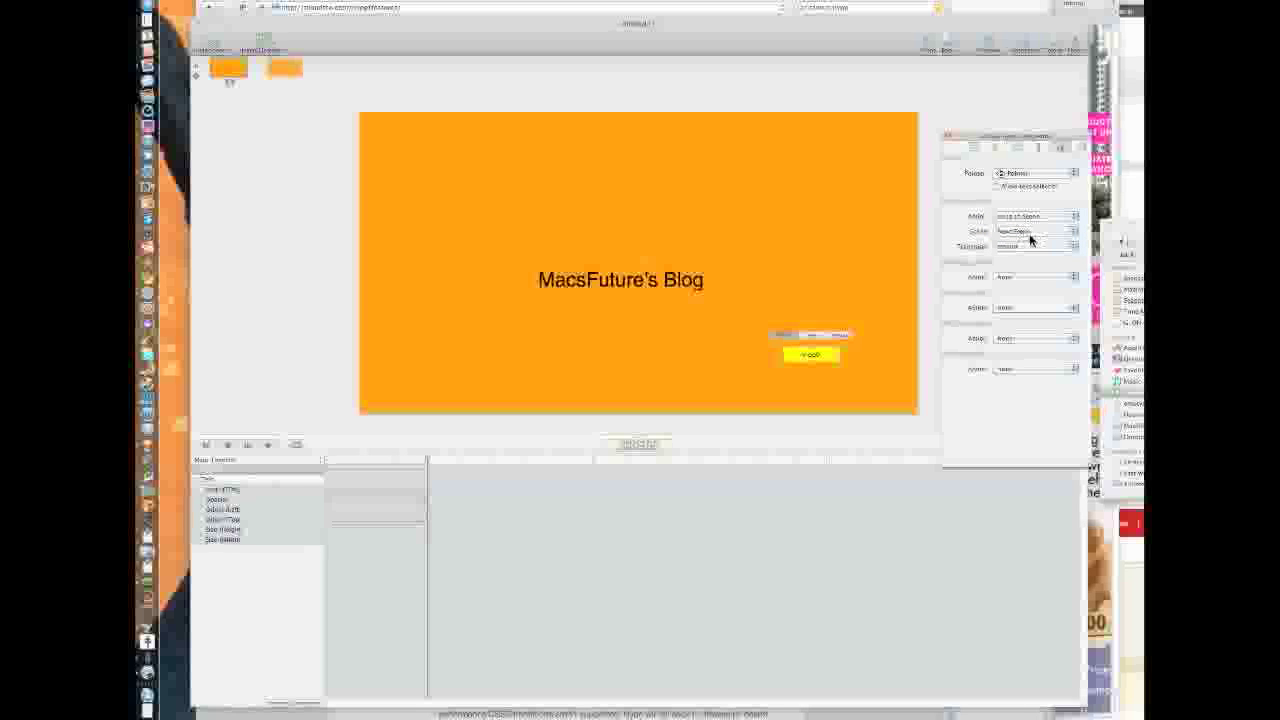
- Target the Video button's jump at Next Scene and choose a transition for it
{"action": "left_click", "coordinate": [1028, 236]}
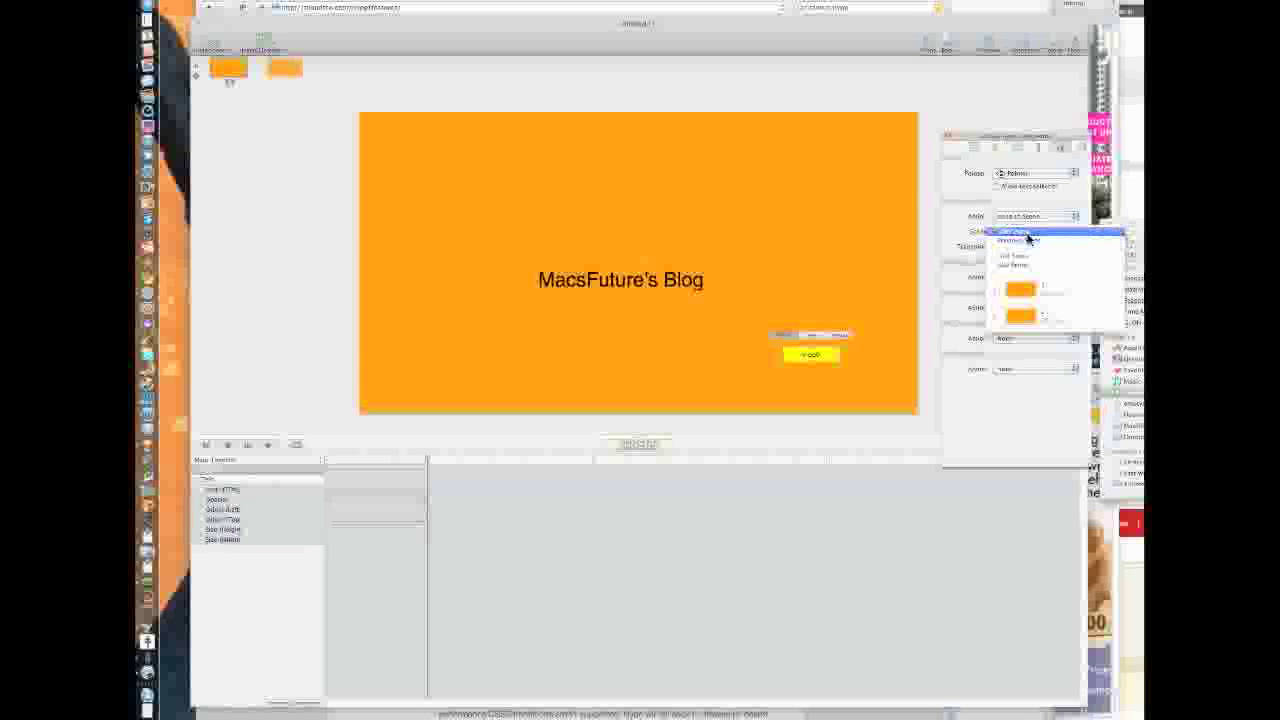
{"action": "left_click", "coordinate": [1028, 236]}
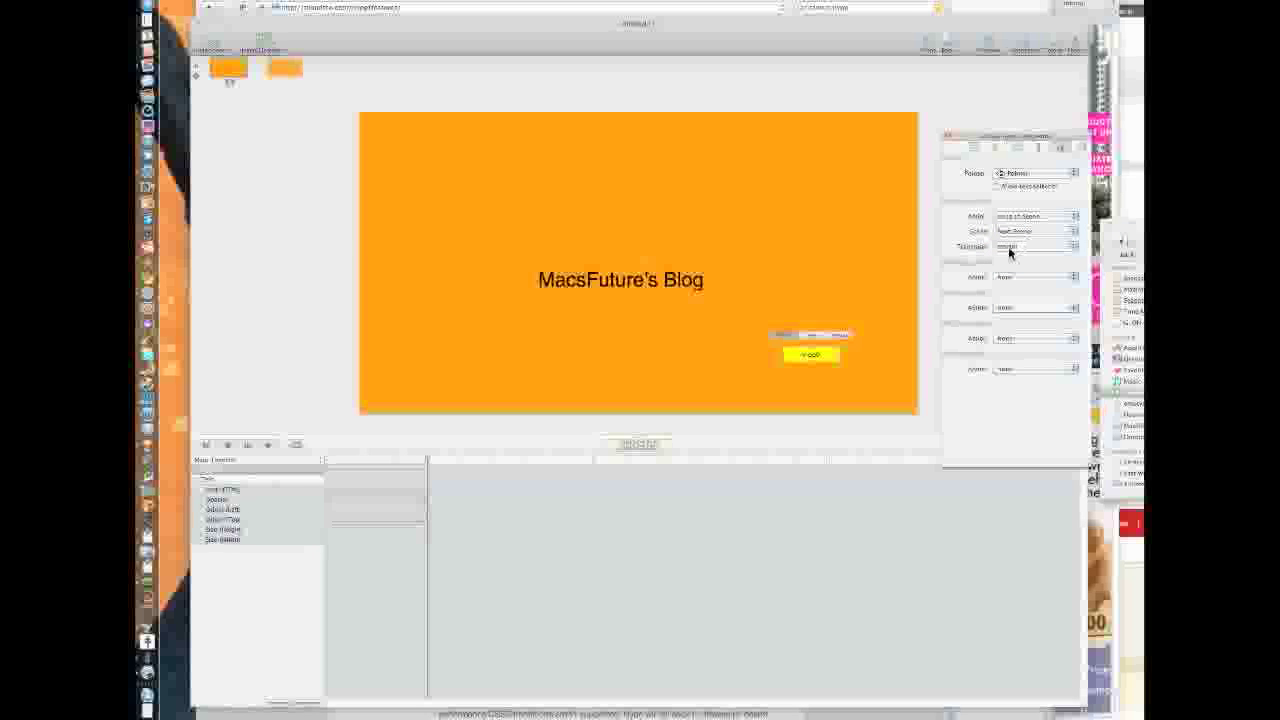
{"action": "left_click", "coordinate": [1019, 247]}
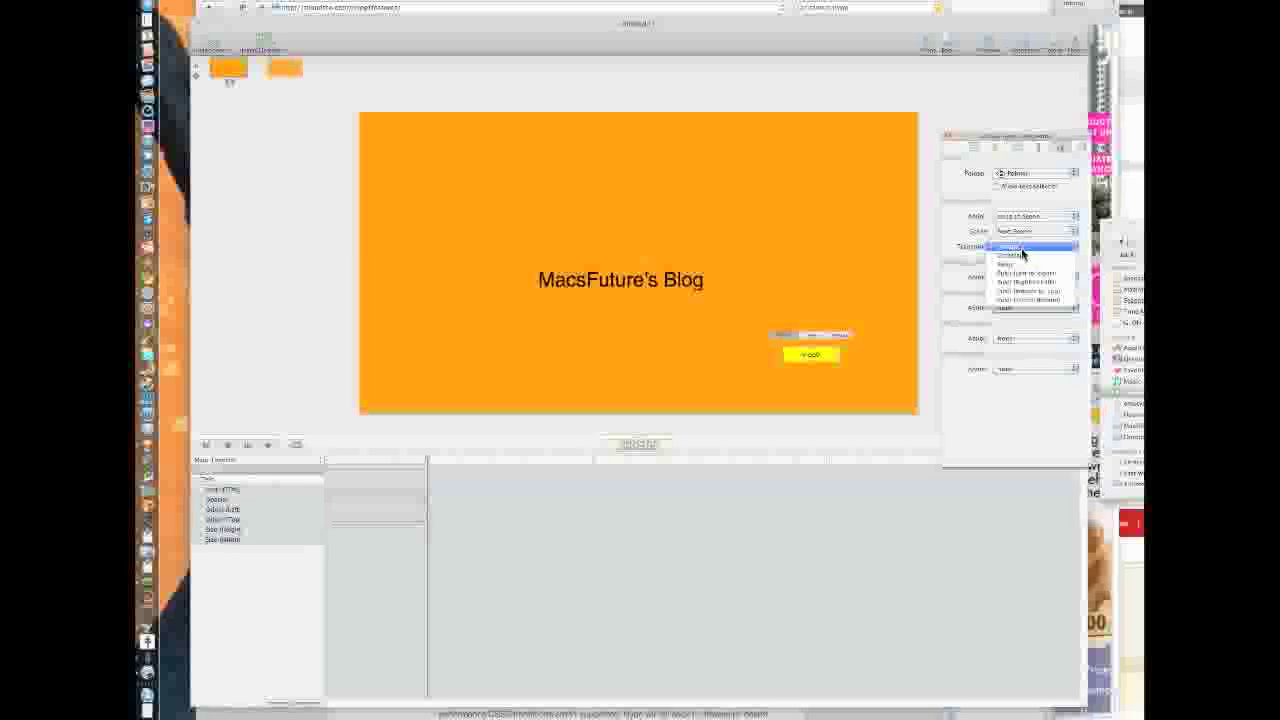
{"action": "left_click", "coordinate": [1018, 249]}
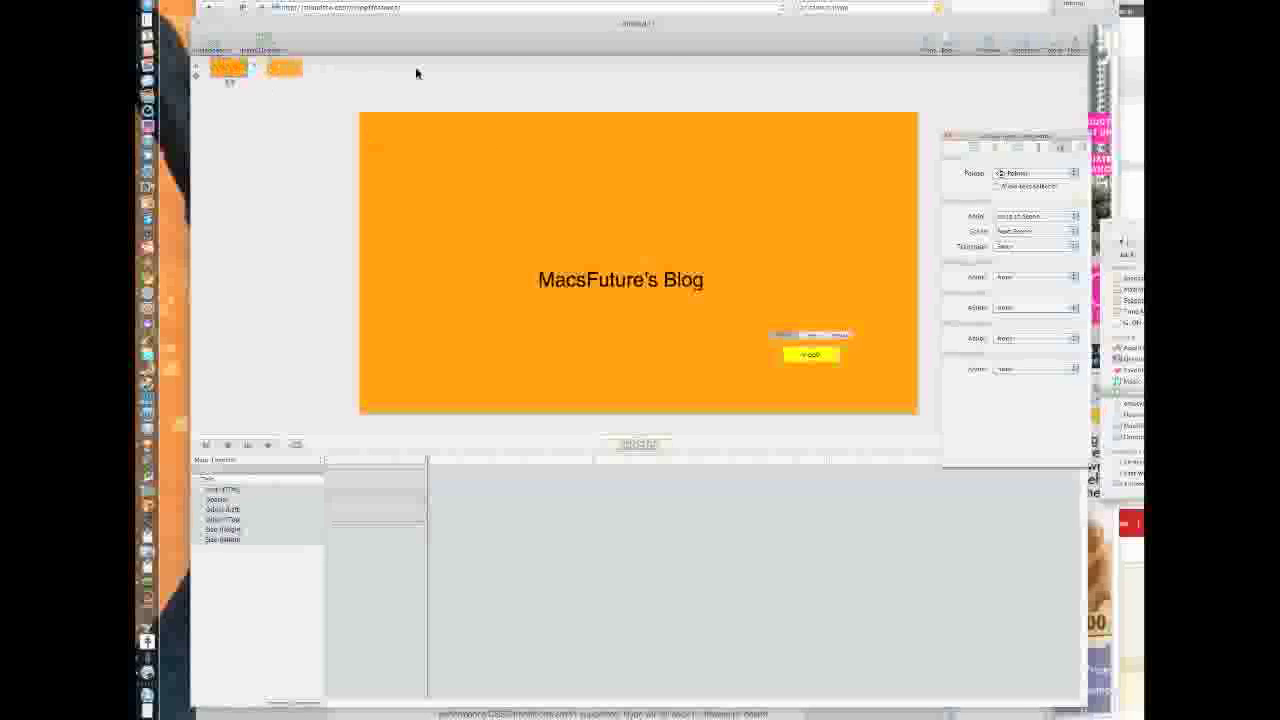
- Preview the document in the browser, test the Video button's jump to the second scene, close the preview and return to Hype
{"action": "left_click", "coordinate": [989, 43]}
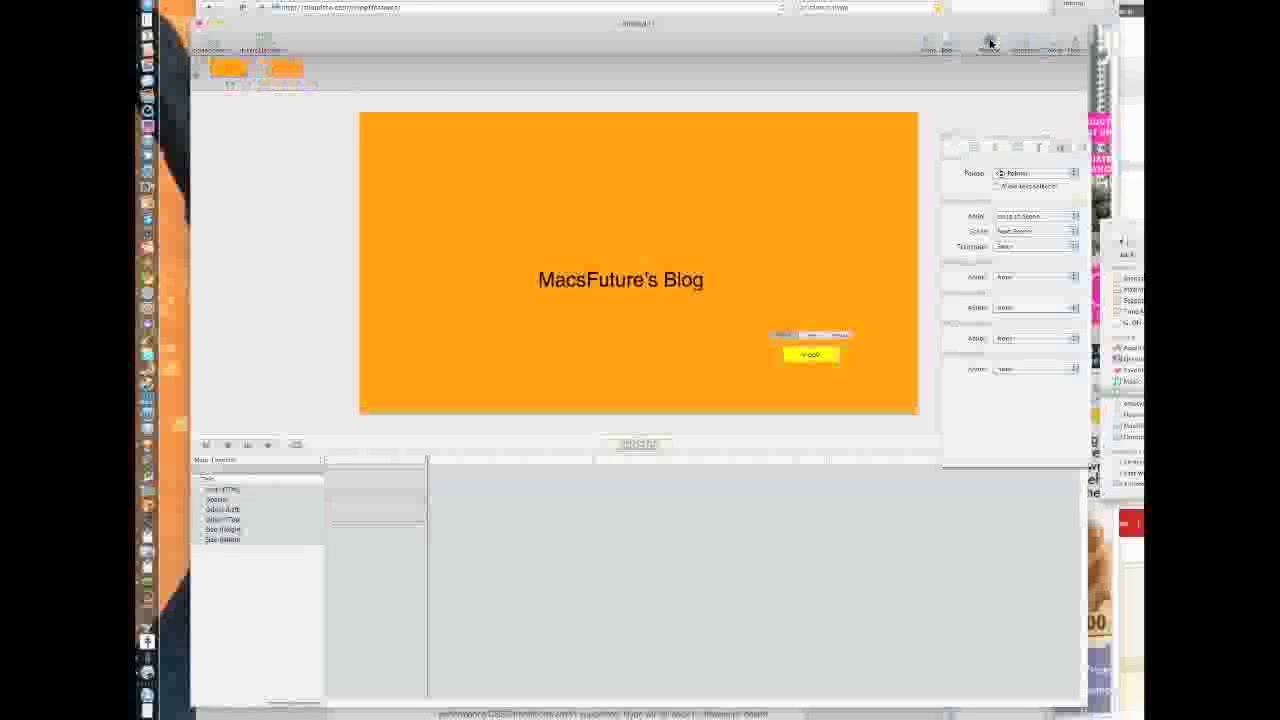
{"action": "left_click", "coordinate": [989, 43]}
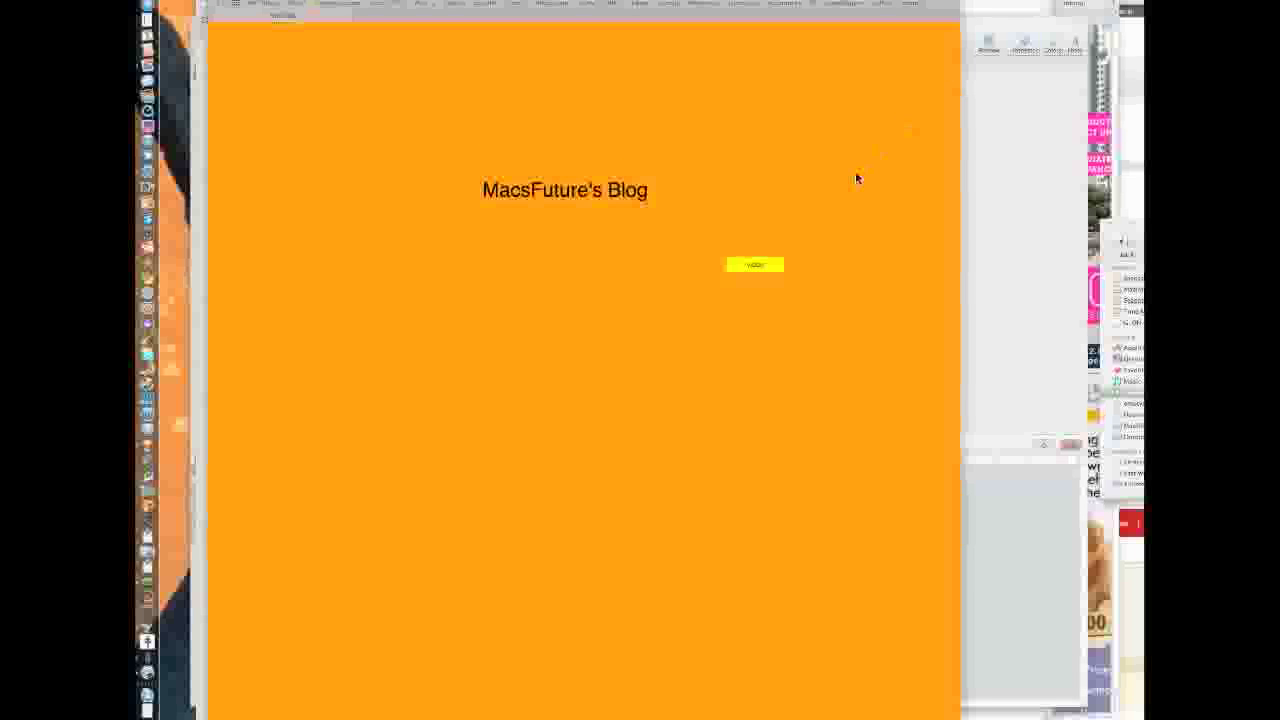
{"action": "left_click", "coordinate": [755, 266]}
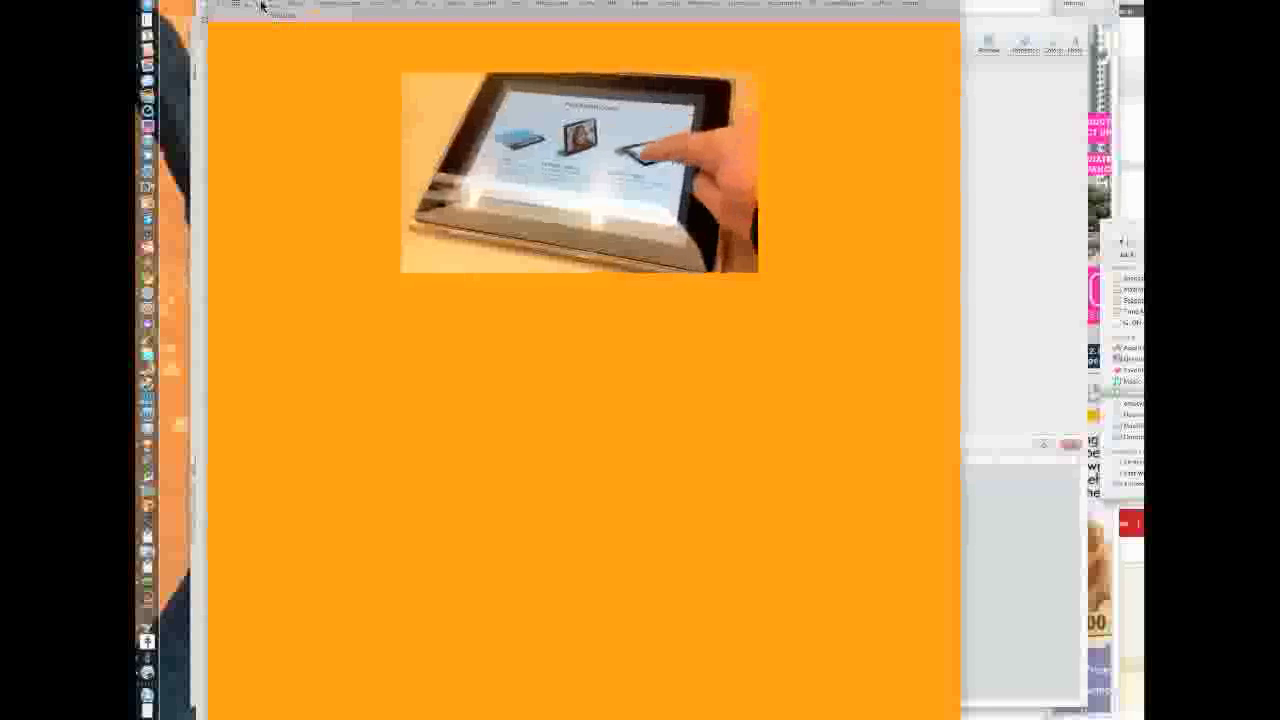
{"action": "key", "text": "super+w"}
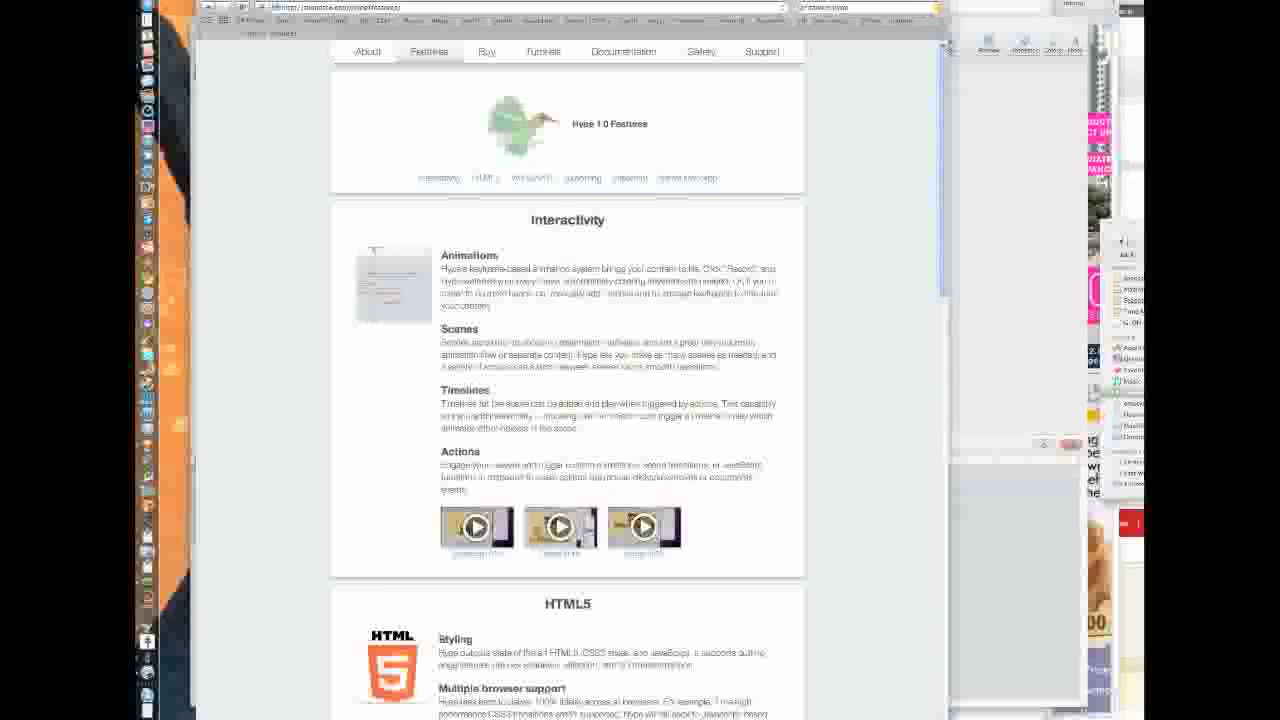
{"action": "left_click", "coordinate": [968, 156]}
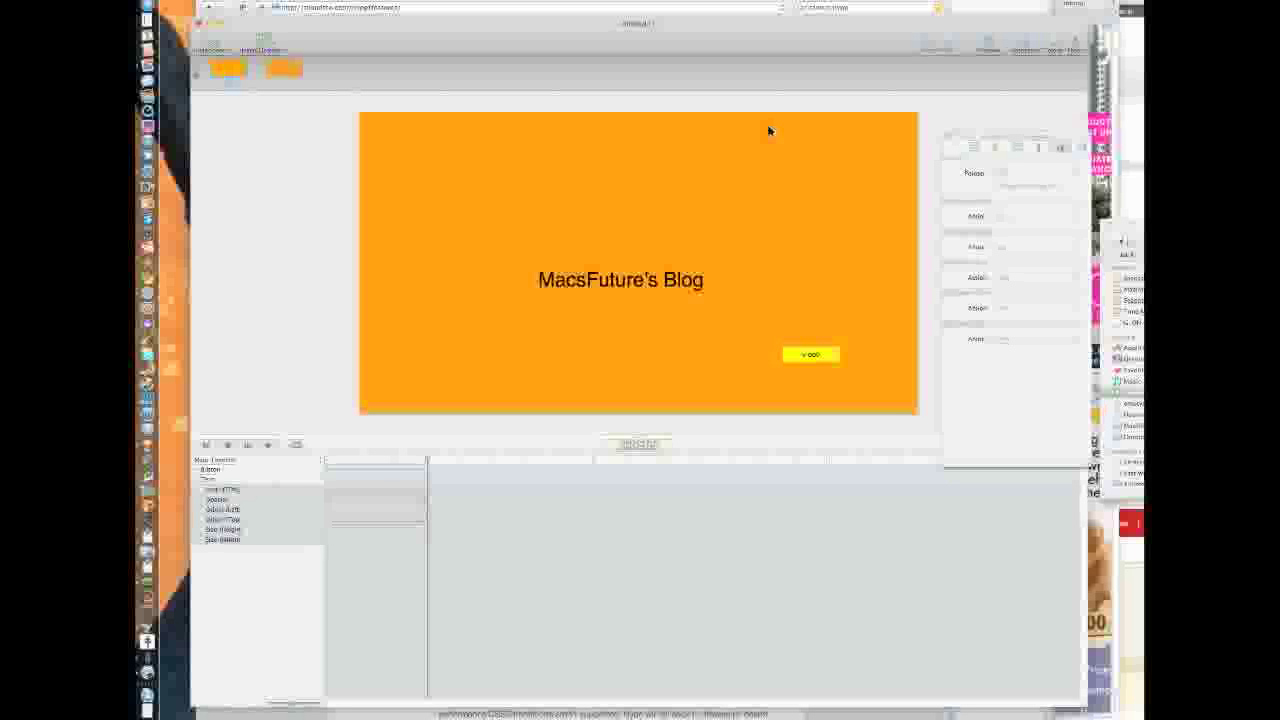
- Turn off autoplay and turn on the playback controls for the video in the second scene
{"action": "left_click", "coordinate": [279, 67]}
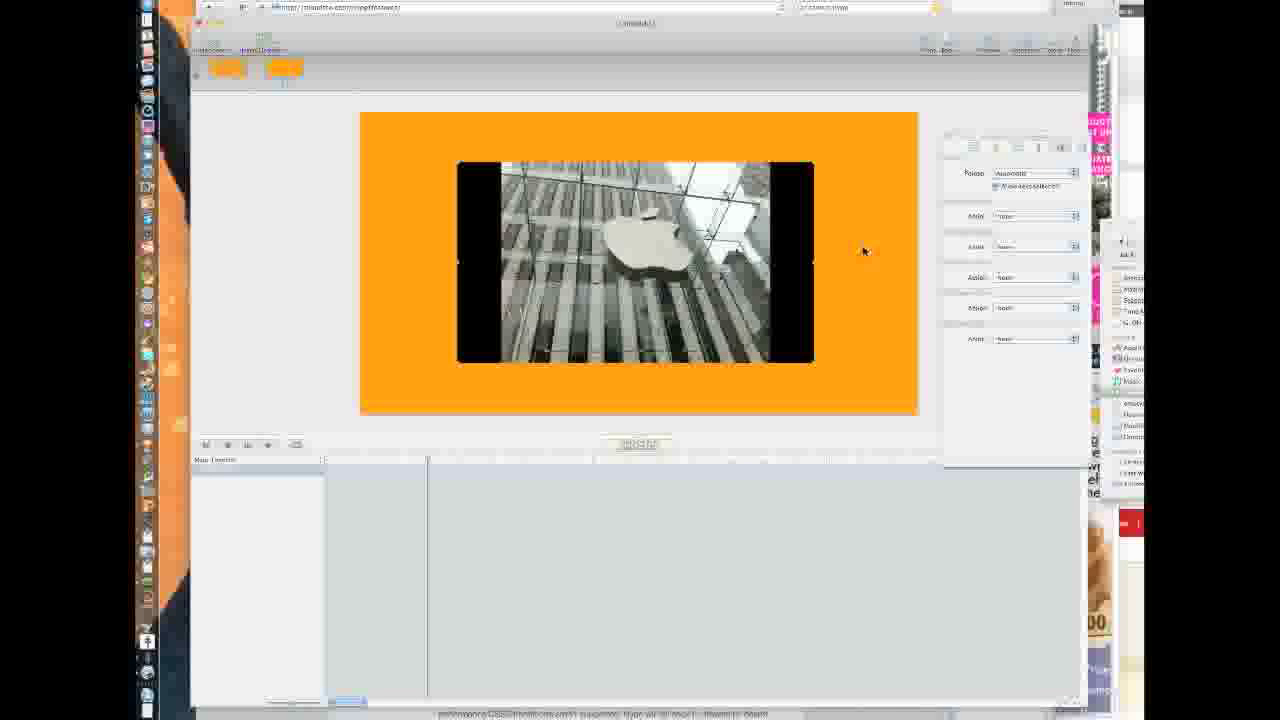
{"action": "left_click", "coordinate": [1016, 148]}
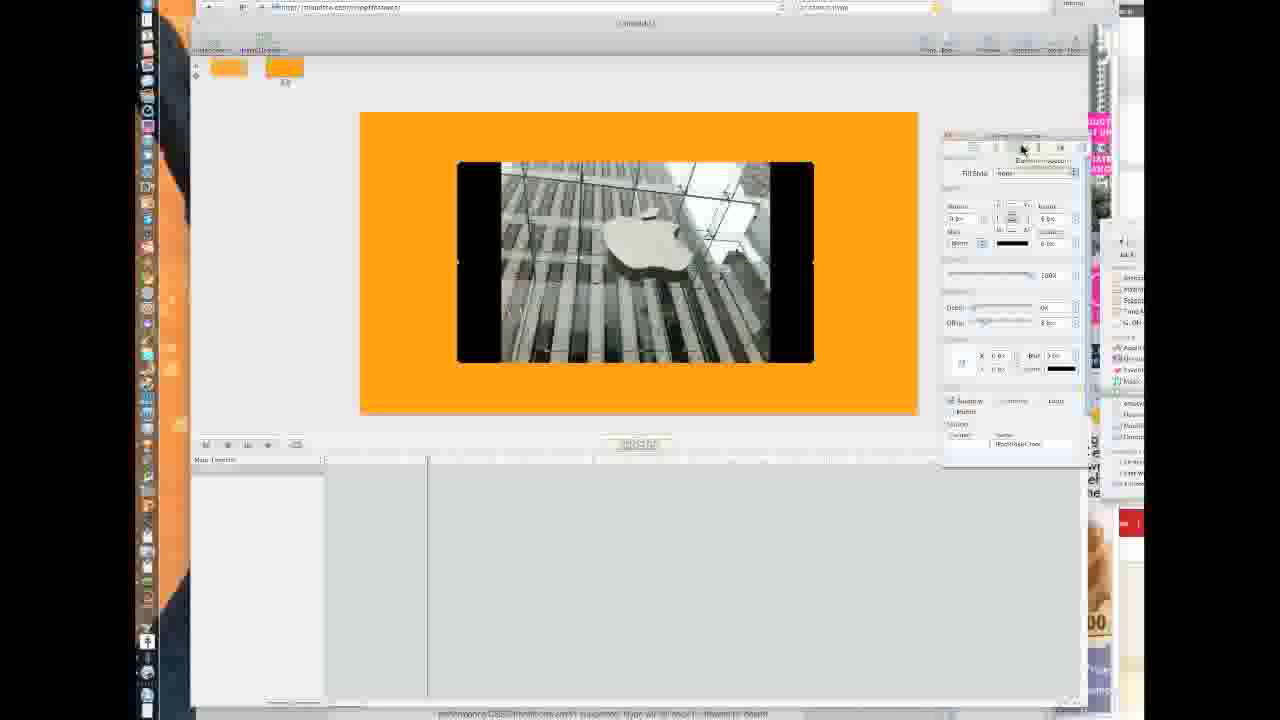
{"action": "left_click", "coordinate": [1010, 442]}
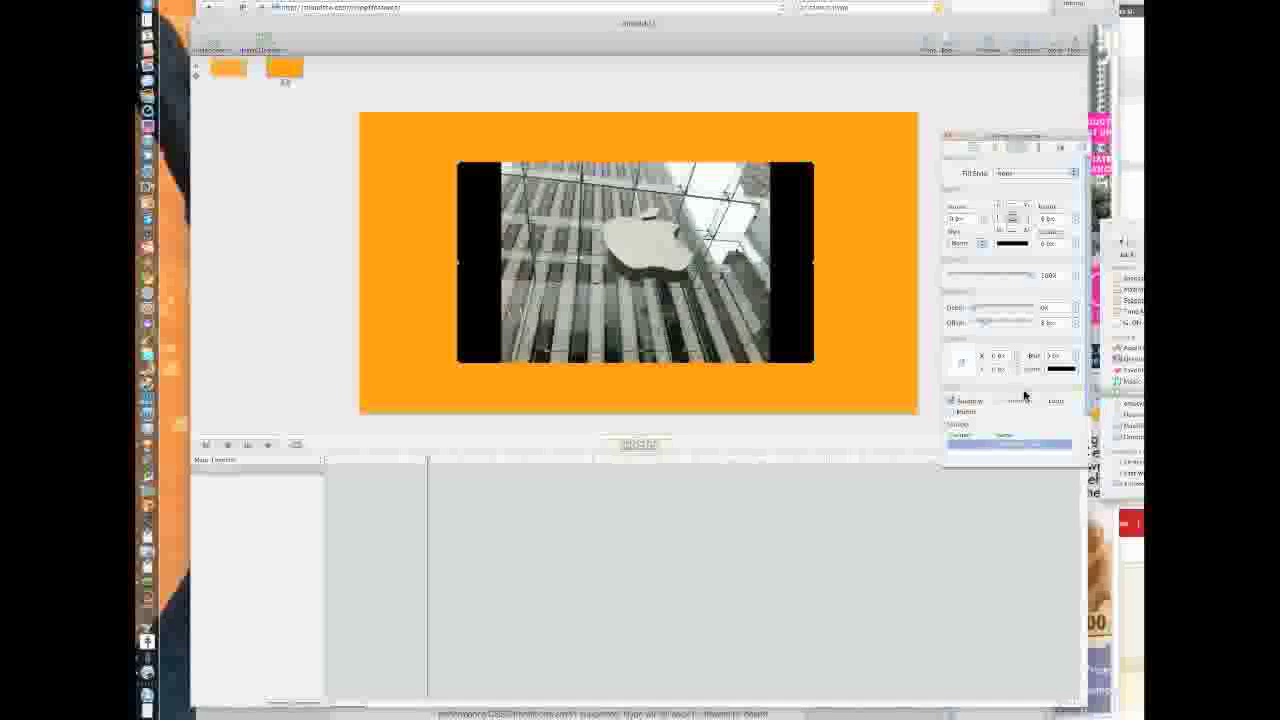
{"action": "left_click", "coordinate": [954, 405]}
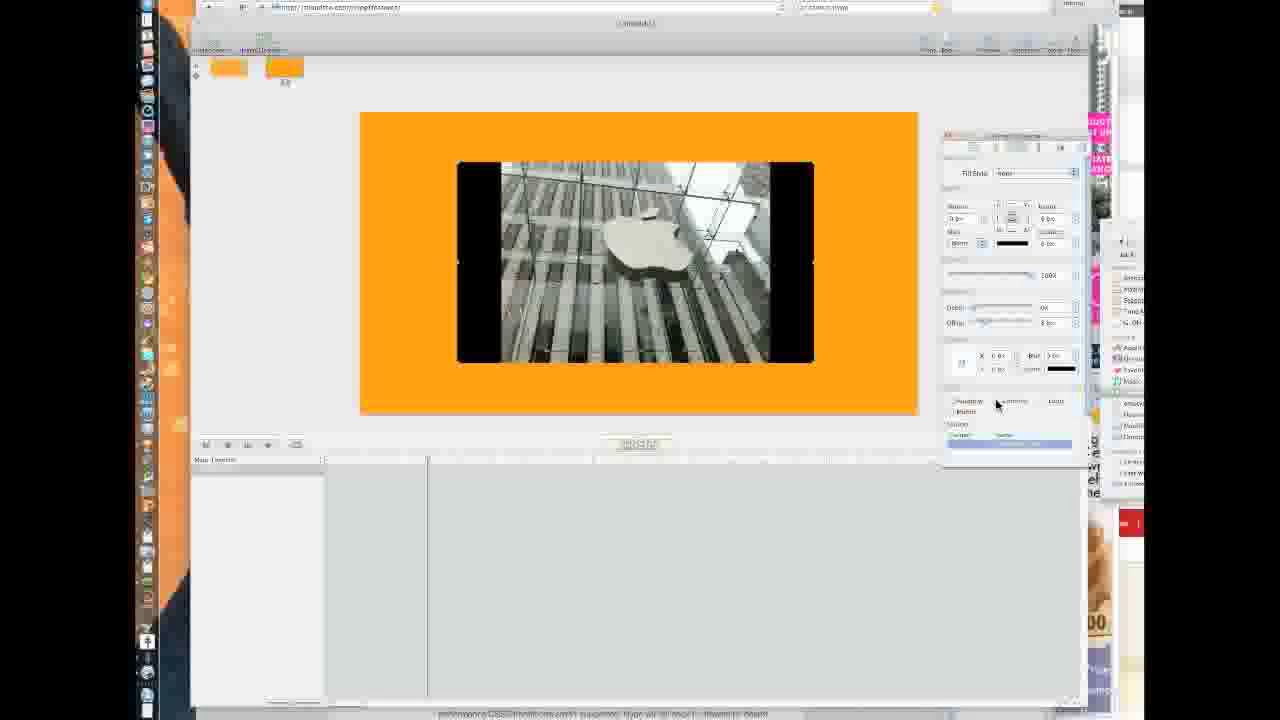
{"action": "left_click", "coordinate": [996, 402]}
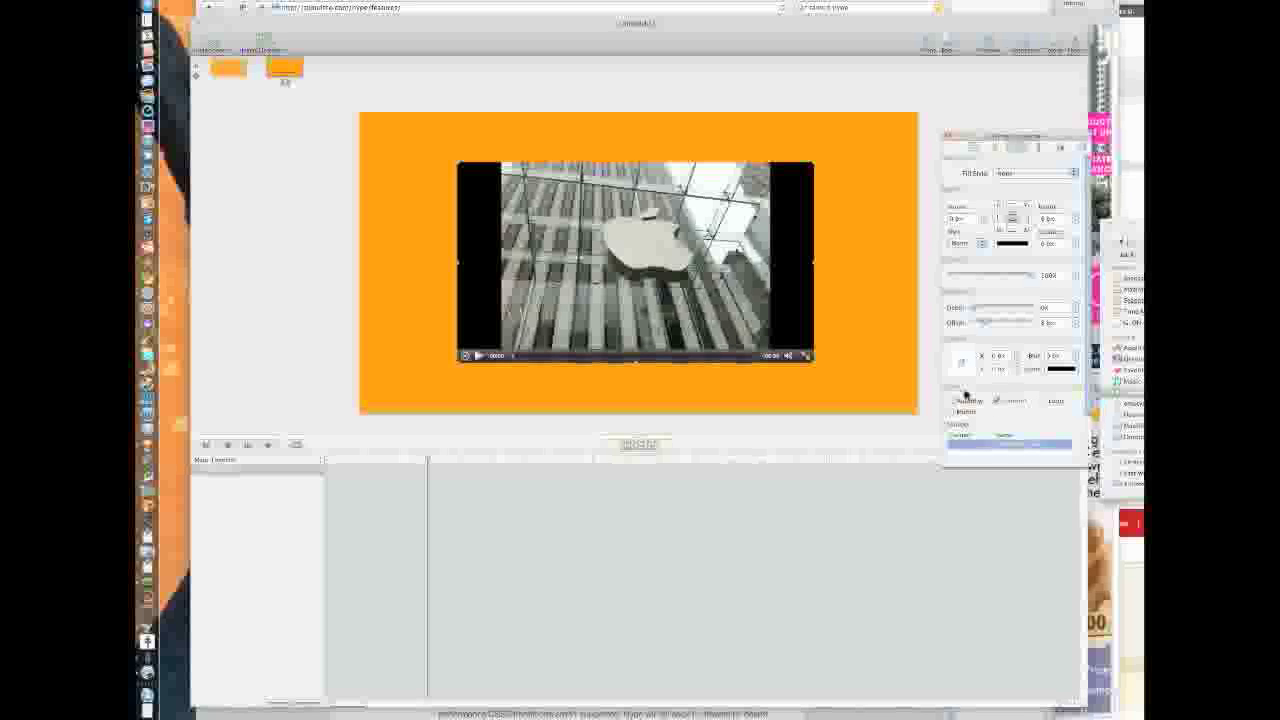
- Preview the document again to check the video's playback controls through the Video button, then close the preview
{"action": "left_click", "coordinate": [988, 46]}
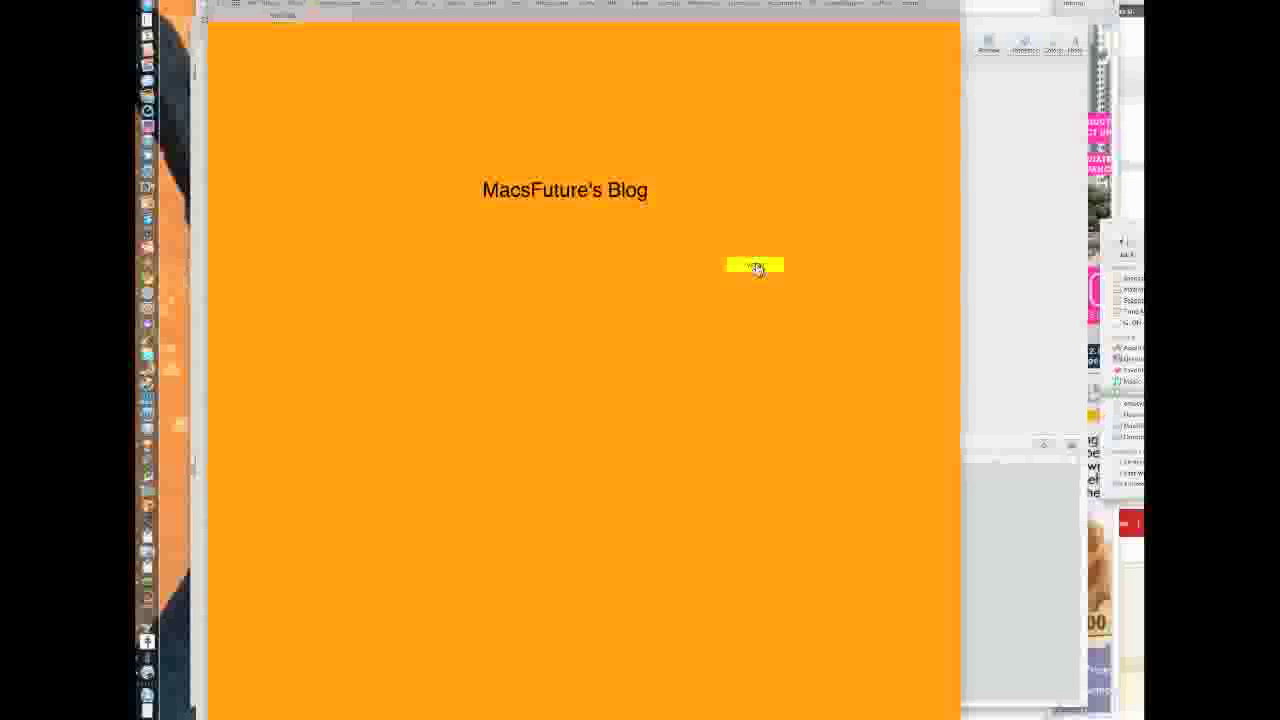
{"action": "left_click", "coordinate": [757, 268]}
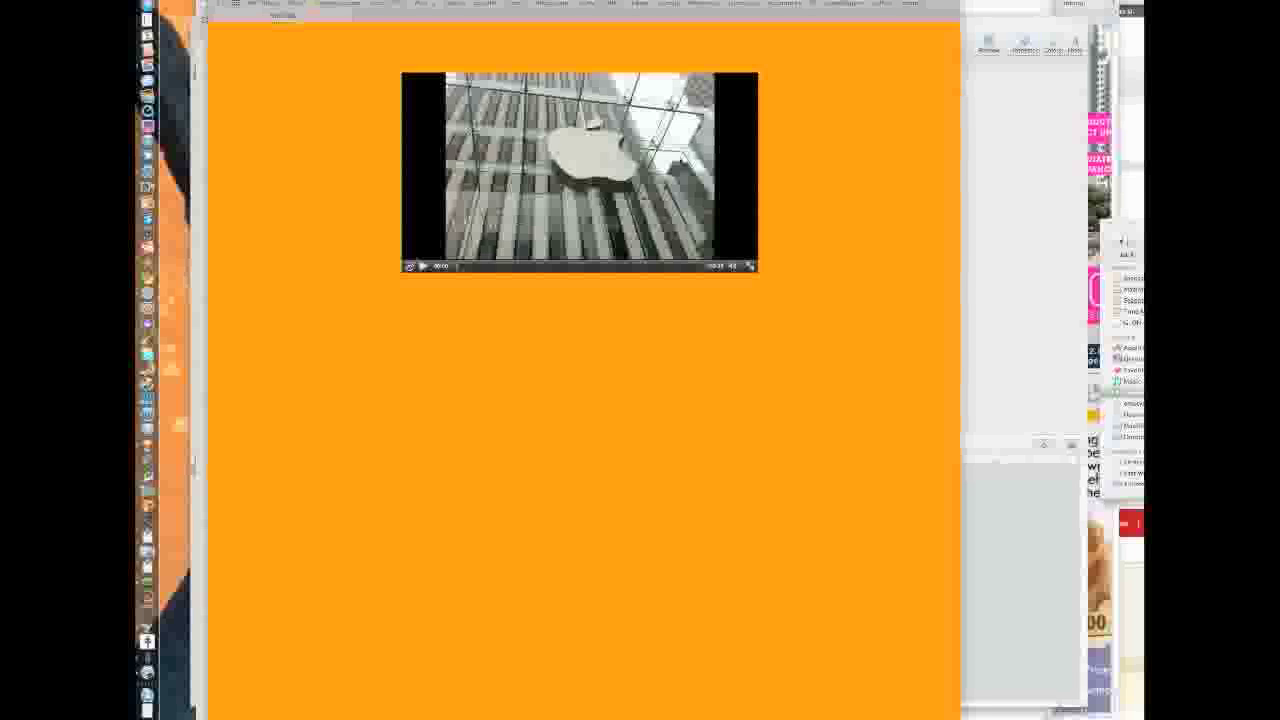
{"action": "key", "text": "super+w"}
{"action": "left_click", "coordinate": [1003, 155]}
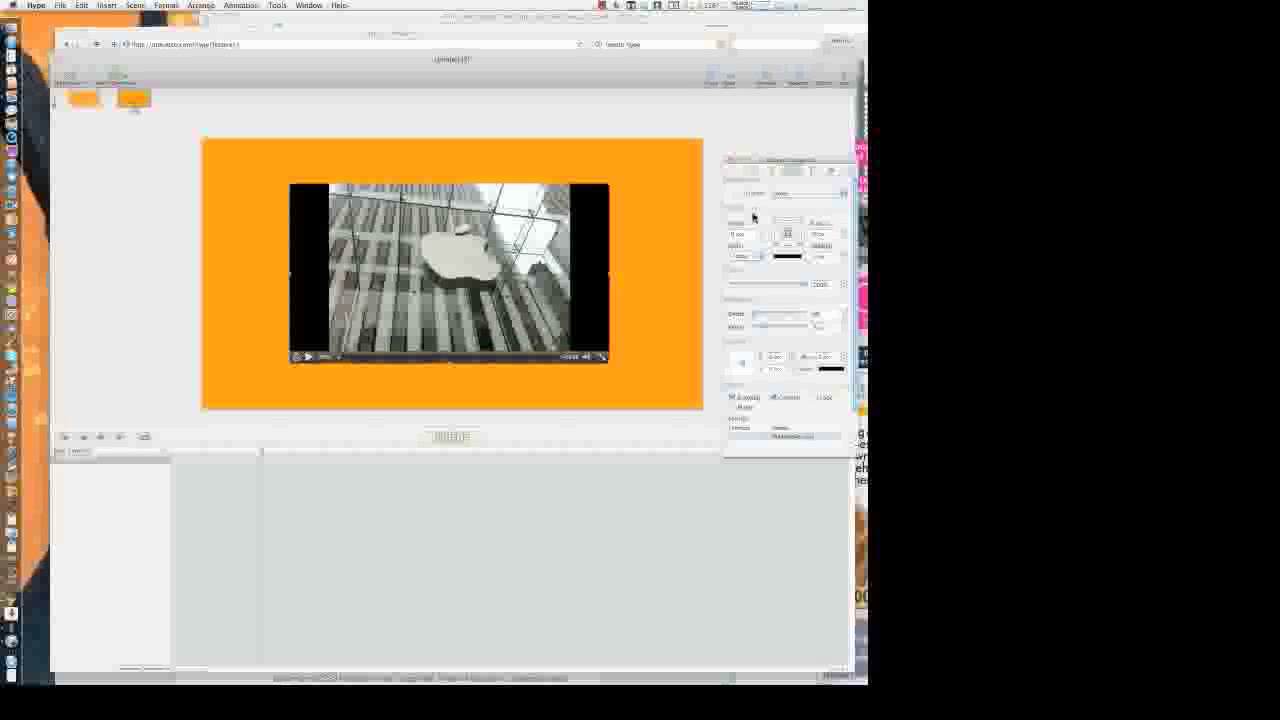
- Expand the video's timeline properties, lower its opacity to zero and return the playhead to the start of the timeline
{"action": "left_click", "coordinate": [72, 465]}
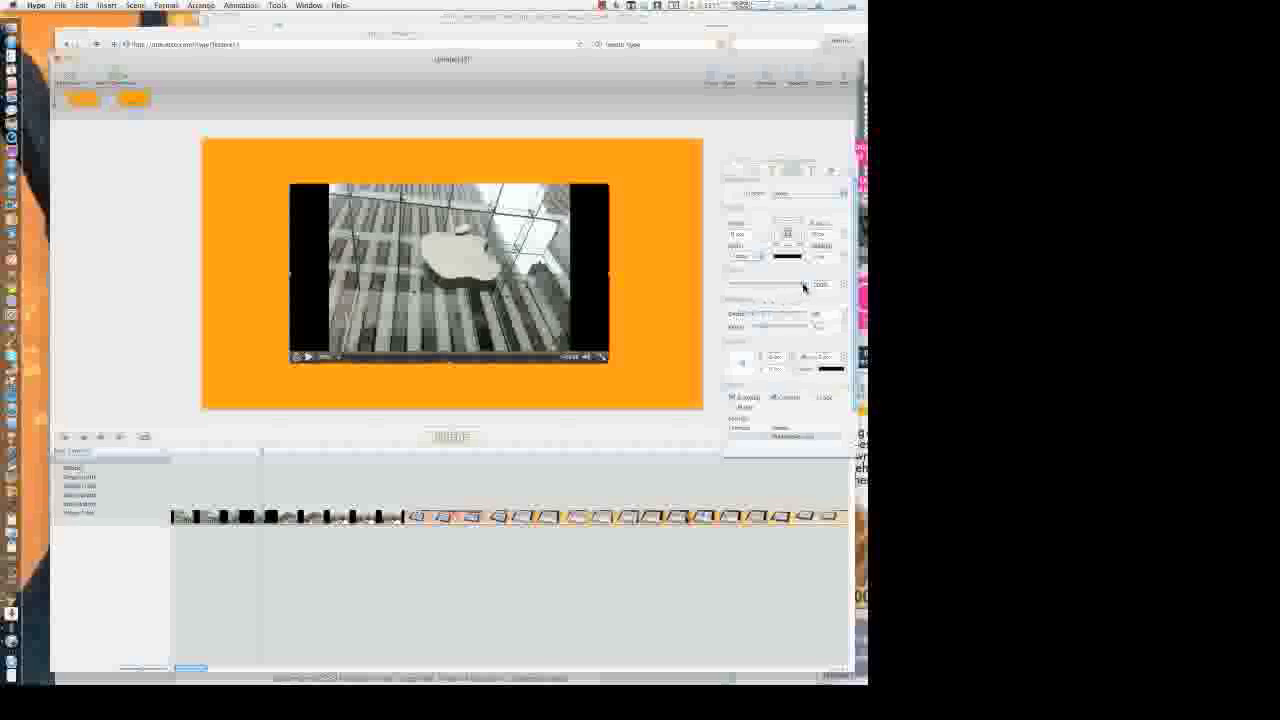
{"action": "left_click_drag", "start_coordinate": [803, 286], "coordinate": [724, 288]}
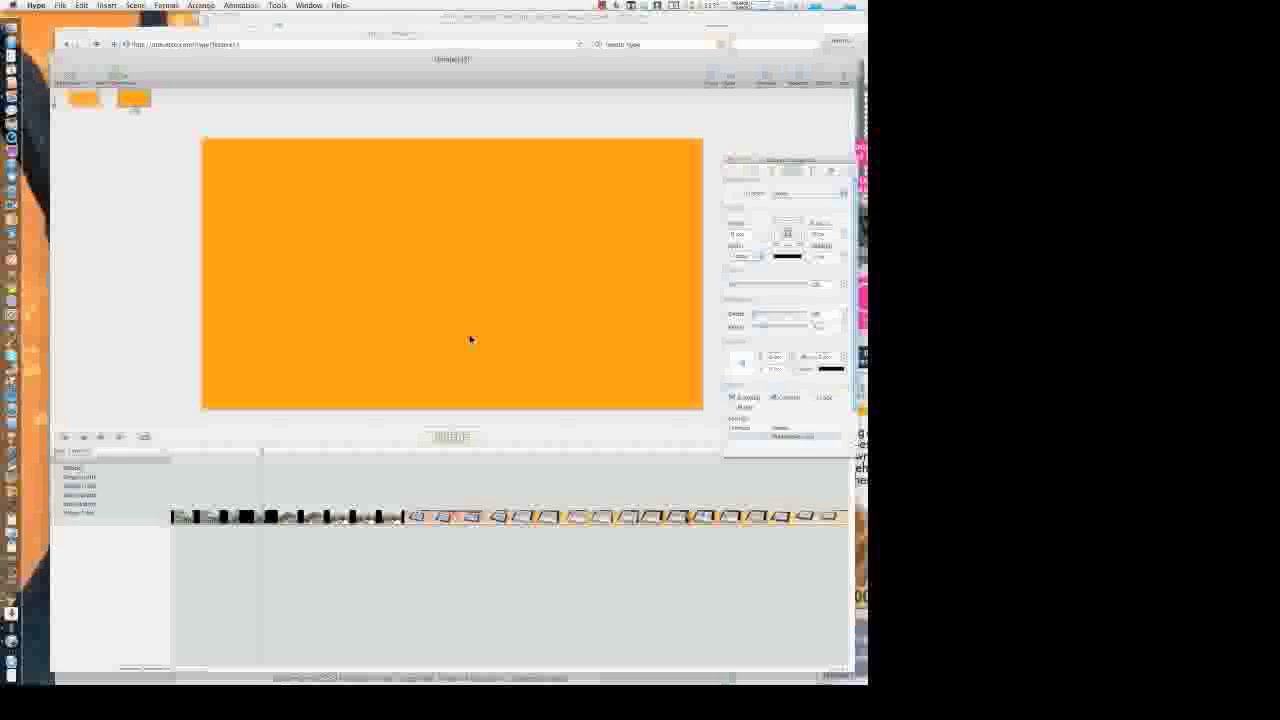
{"action": "left_click_drag", "start_coordinate": [262, 451], "coordinate": [242, 452]}
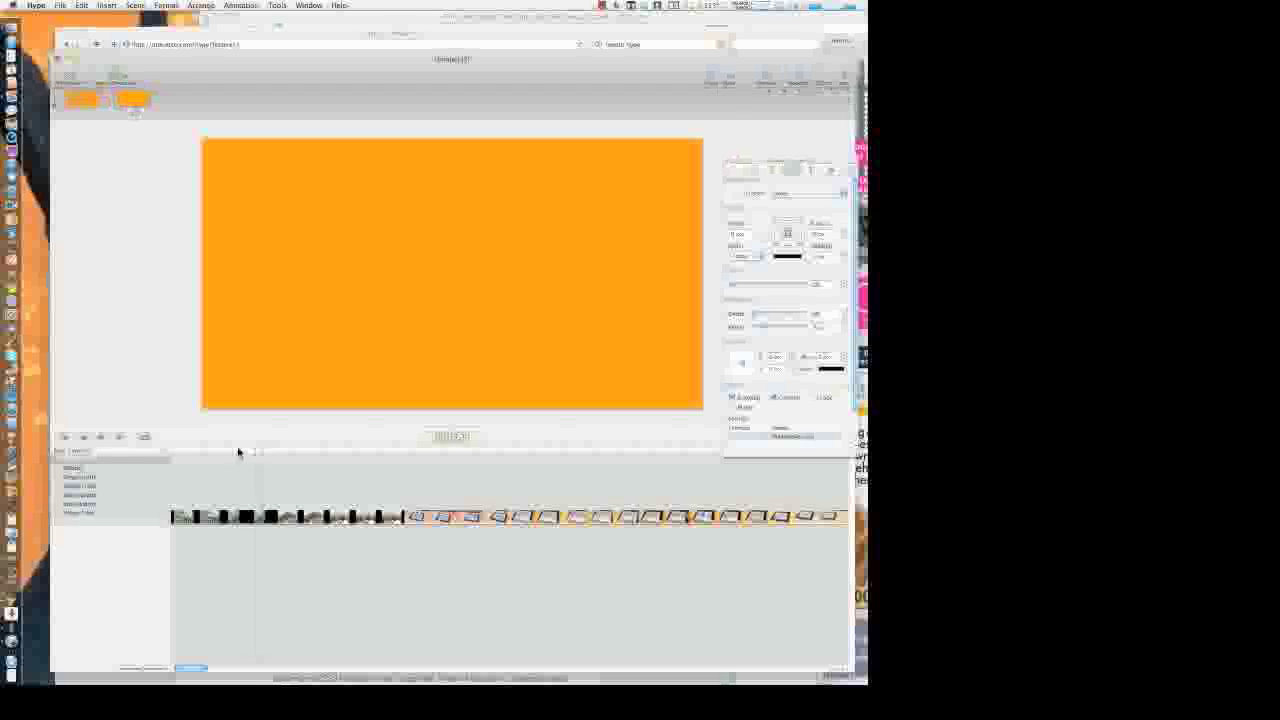
{"action": "left_click", "coordinate": [166, 456]}
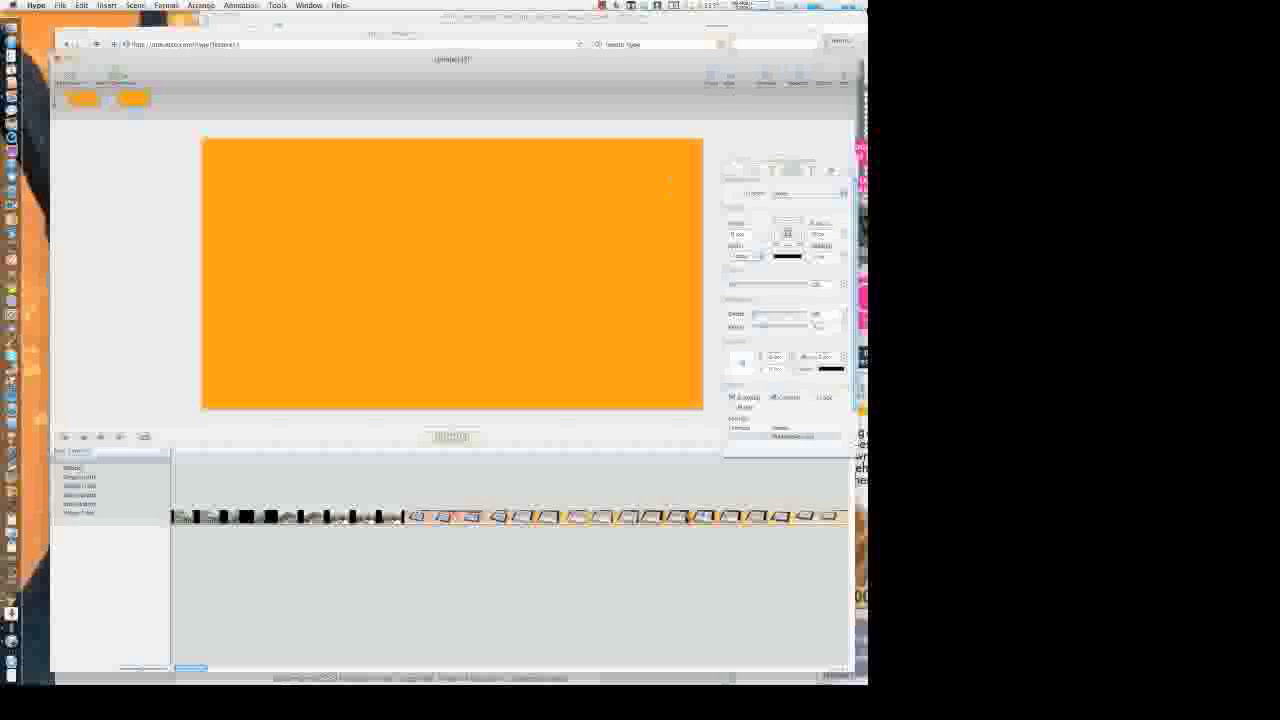
- Preview the document in the browser and follow the Video button to check the video's opacity change
{"action": "left_click", "coordinate": [766, 77]}
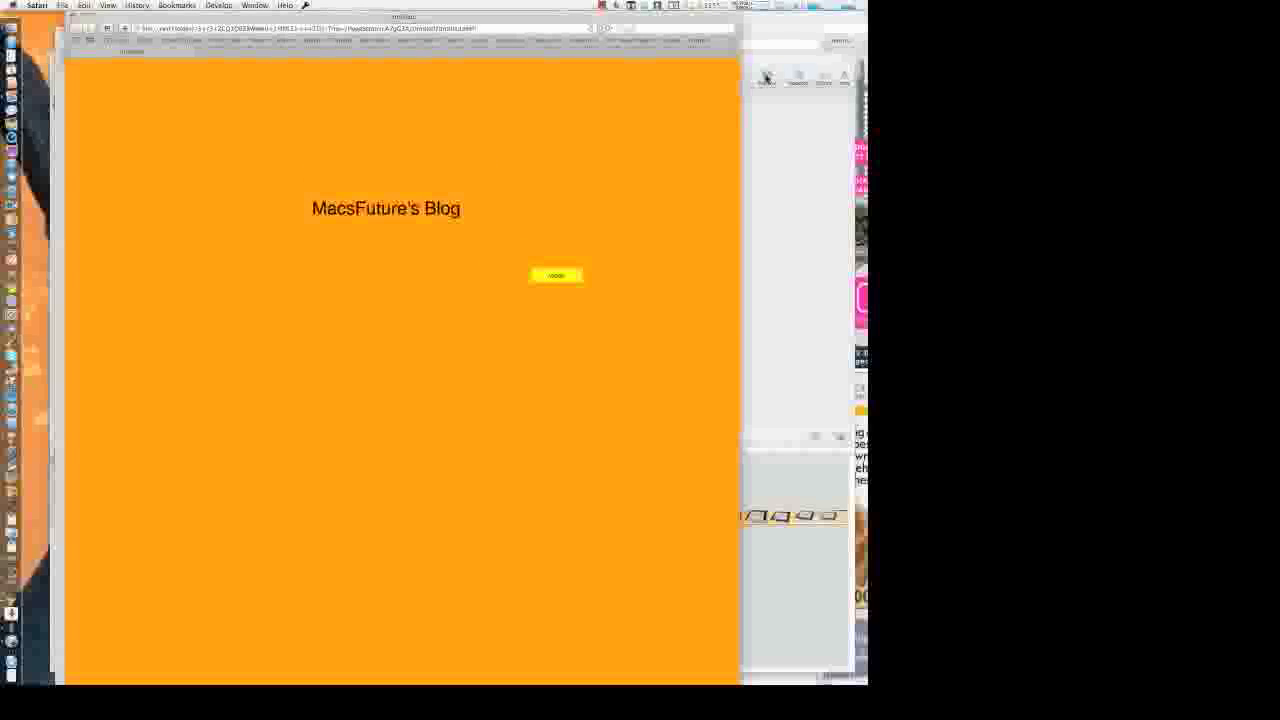
{"action": "left_click", "coordinate": [557, 274]}
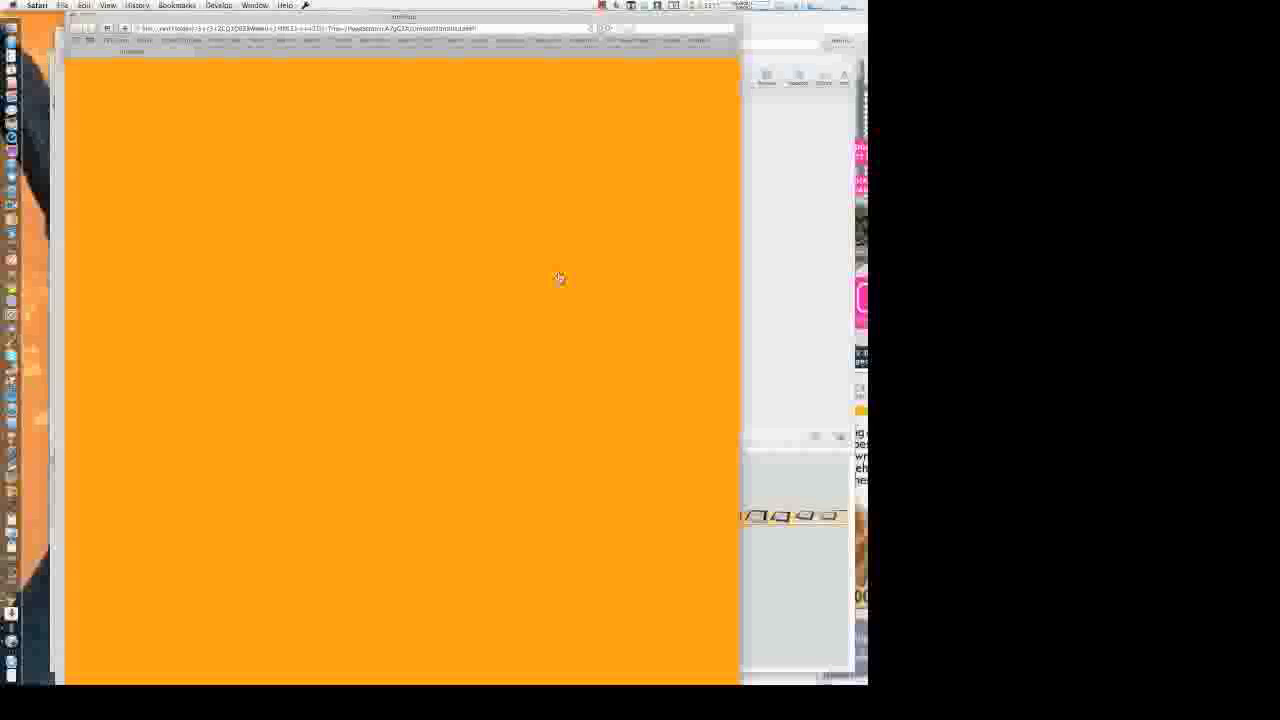
{"action": "left_click", "coordinate": [602, 5]}
{"action": "left_click", "coordinate": [628, 16]}
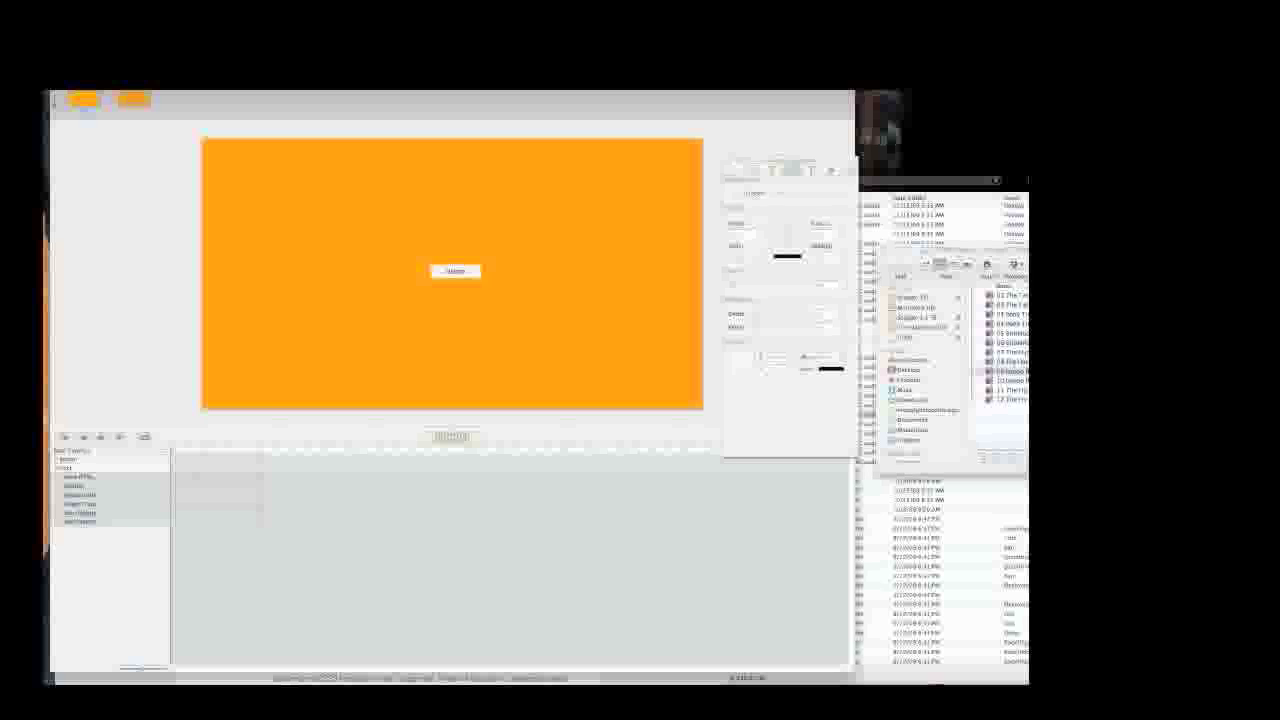
- Add an audio track from the Finder music folder to the first scene
{"action": "left_click", "coordinate": [974, 286]}
{"action": "mouse_move", "coordinate": [1034, 254]}
{"action": "left_mouse_down"}
{"action": "mouse_move", "coordinate": [940, 285]}
{"action": "mouse_move", "coordinate": [1019, 258]}
{"action": "left_mouse_up"}
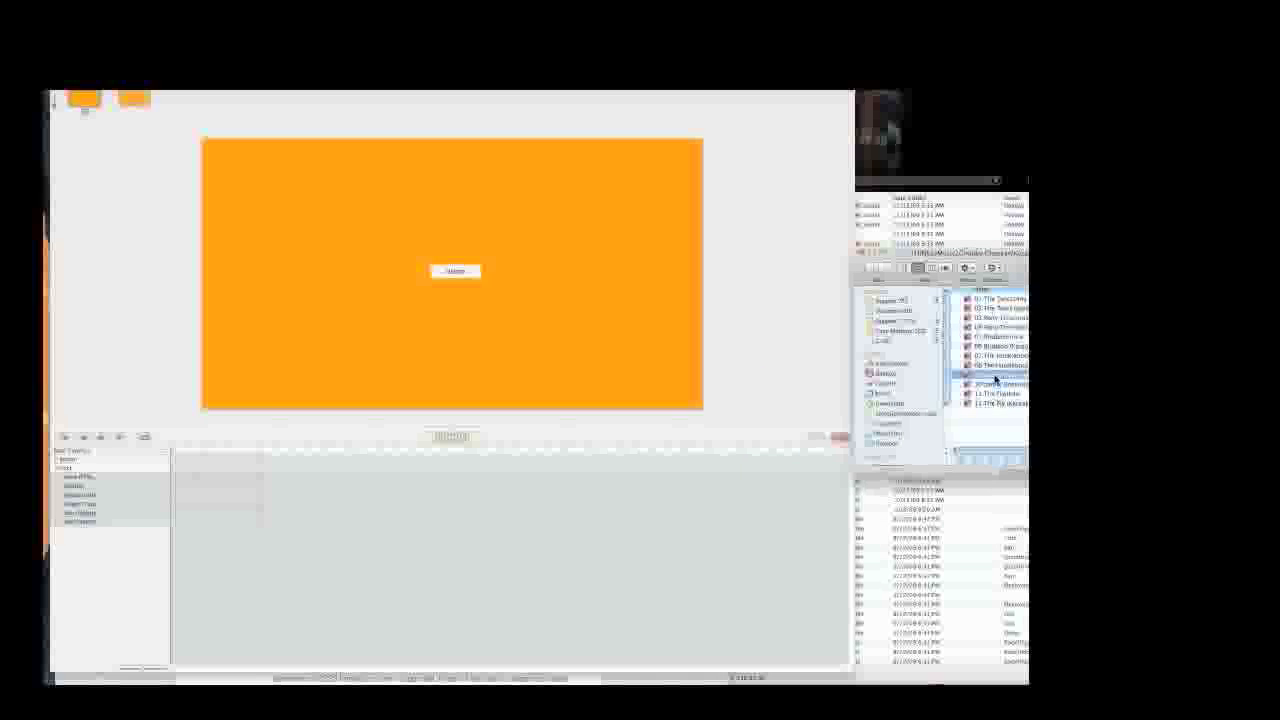
{"action": "scroll", "coordinate": [995, 379], "scroll_direction": "right", "scroll_amount": 1}
{"action": "left_click_drag", "start_coordinate": [998, 378], "coordinate": [449, 251]}
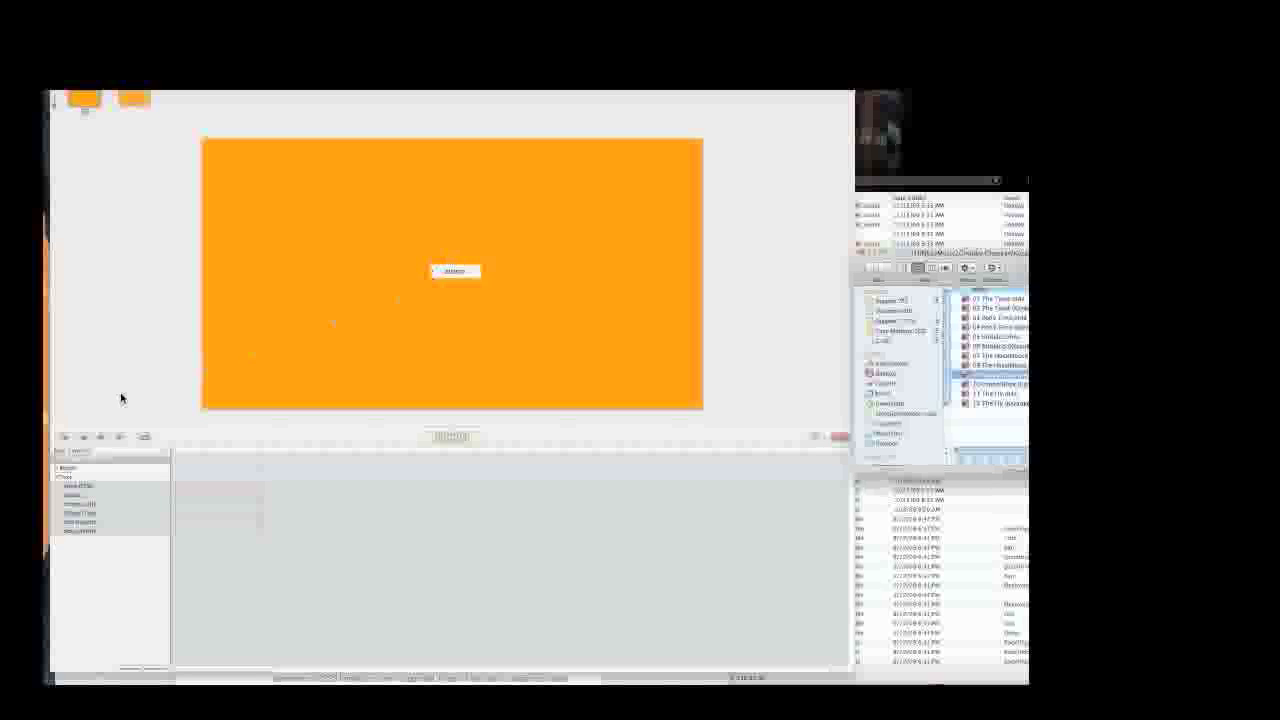
- Expand the audio track's properties in the timeline, examine its audio track and playback settings, and deselect it
{"action": "left_click", "coordinate": [85, 462]}
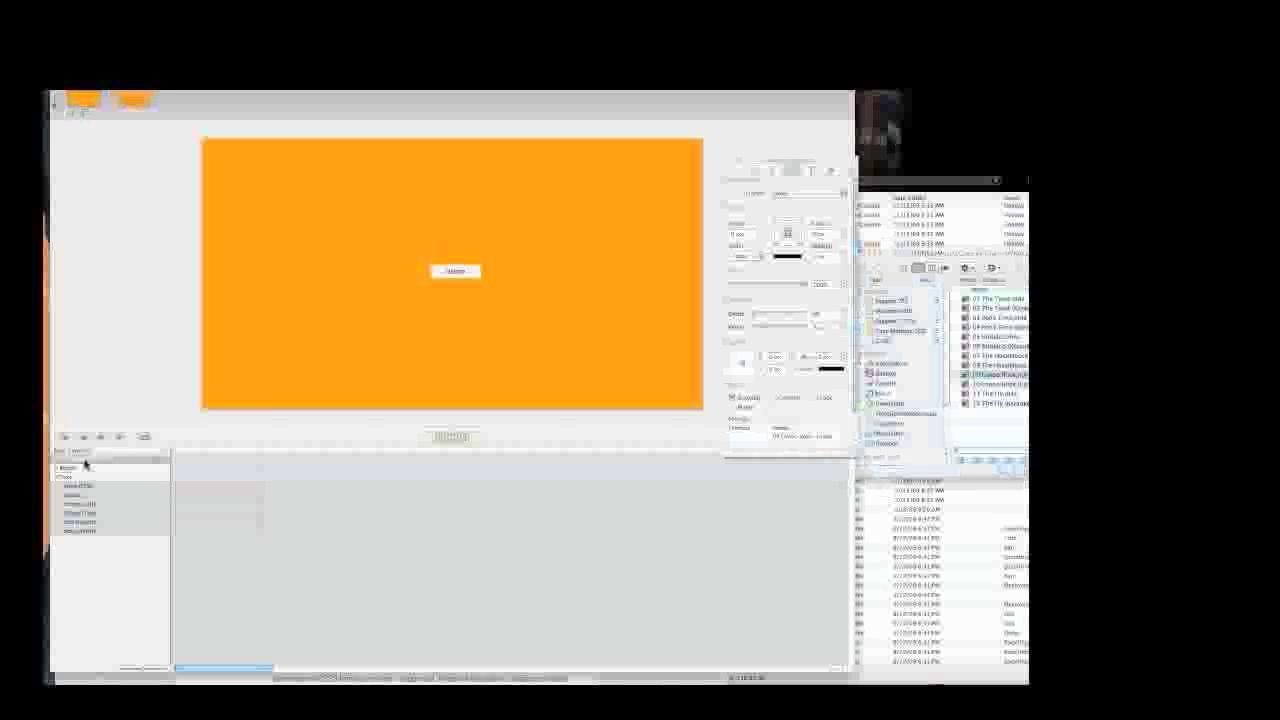
{"action": "left_click", "coordinate": [57, 465]}
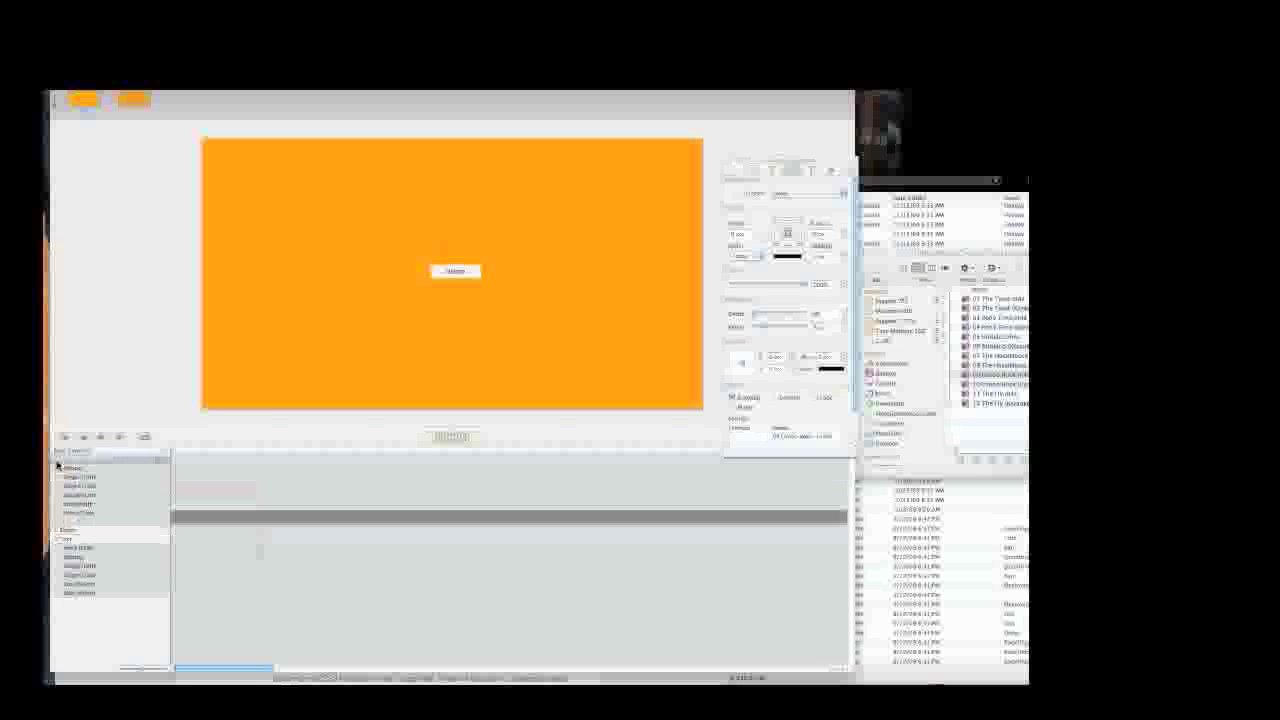
{"action": "left_click", "coordinate": [85, 516]}
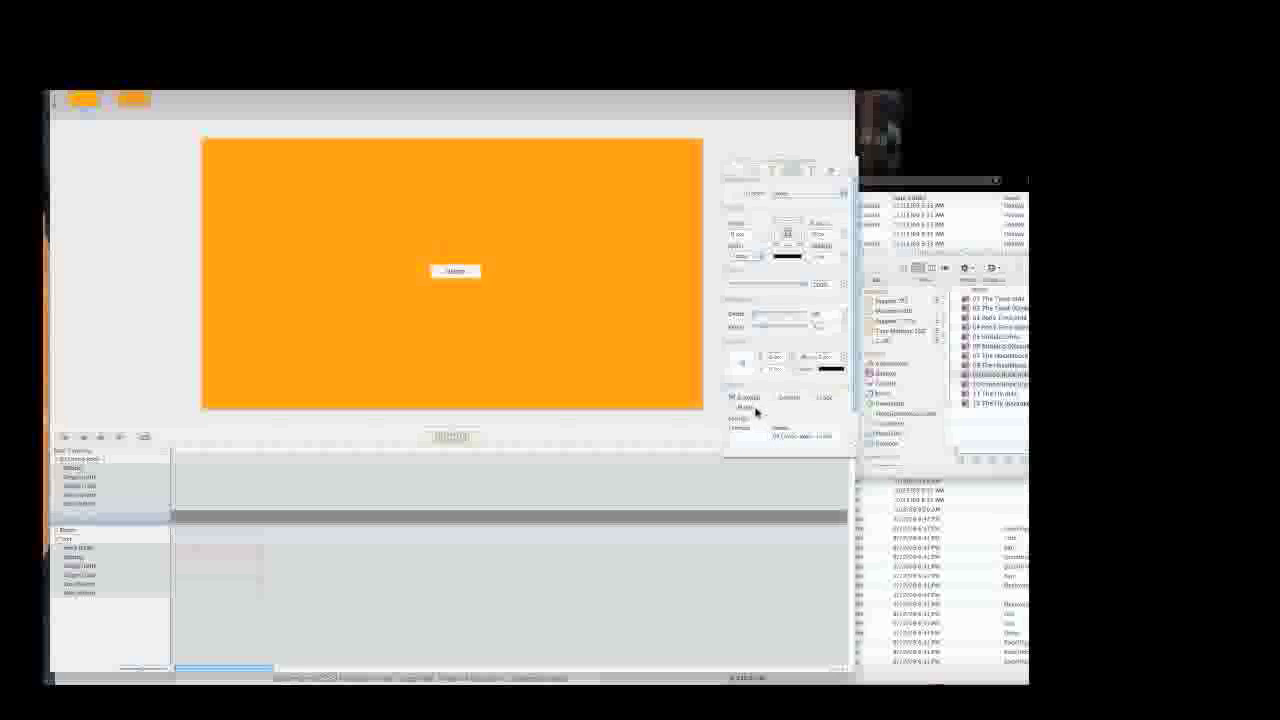
{"action": "left_click", "coordinate": [501, 320]}
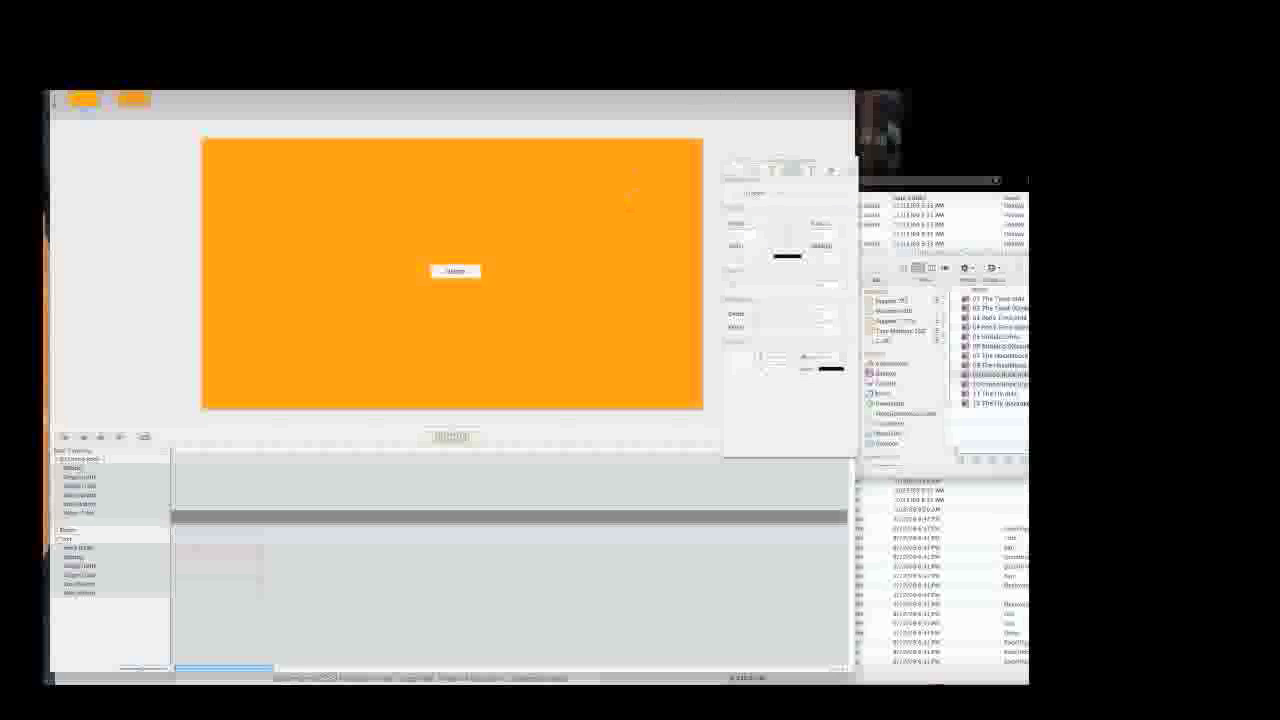
- Preview the document with the added audio and follow the Video button to the second scene
{"action": "key", "text": "super+Return"}
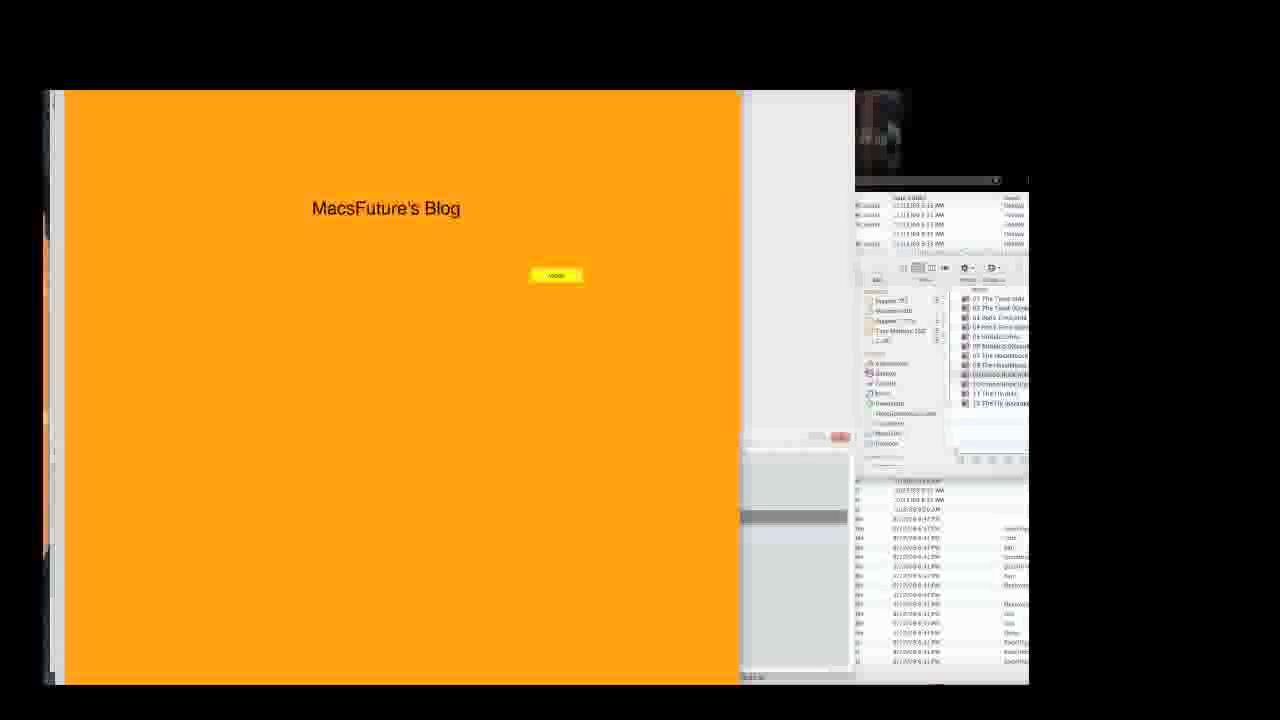
{"action": "left_click", "coordinate": [563, 277]}
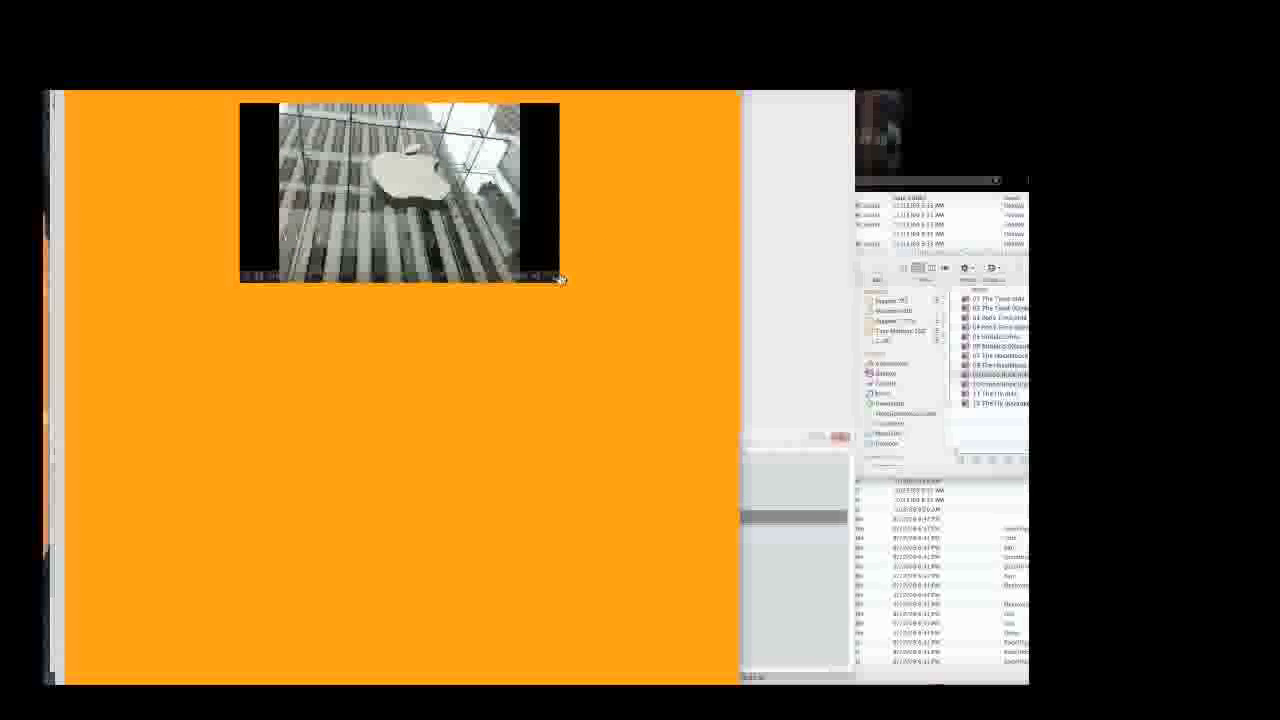